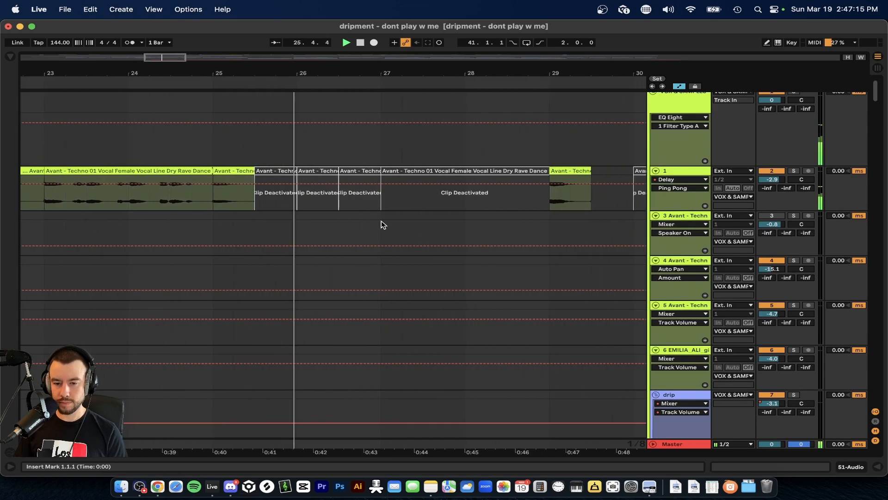
Step: Review the vocal clips on track 1 between bars 25 and 40 during playback and inspect the track's effect chain
{"action": "scroll", "coordinate": [483, 205], "scroll_direction": "up", "scroll_amount": 5}
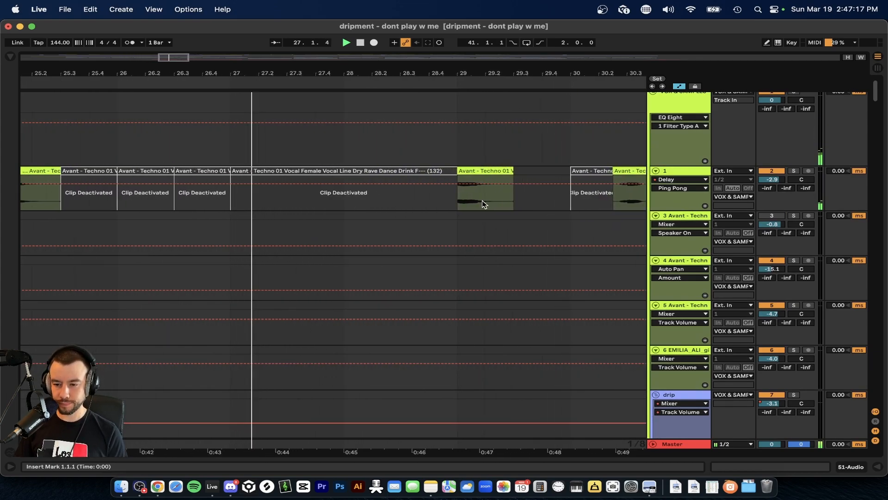
{"action": "scroll", "coordinate": [517, 225], "scroll_direction": "right", "scroll_amount": 2}
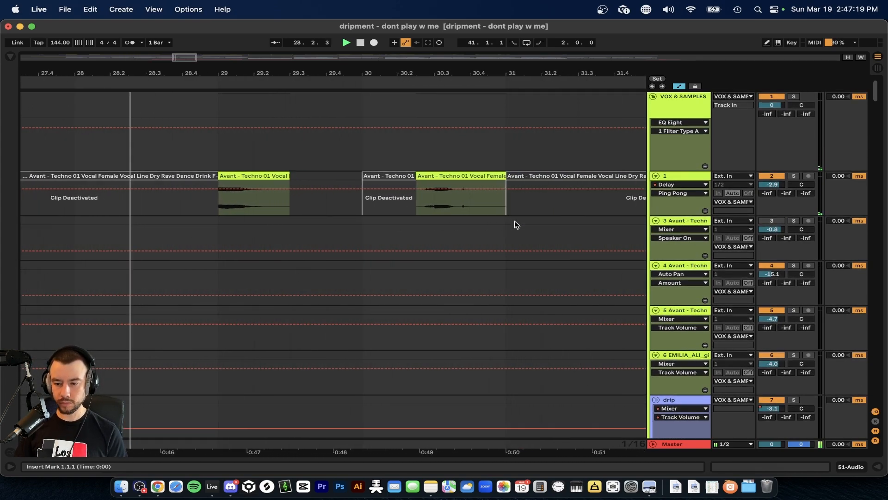
{"action": "scroll", "coordinate": [540, 232], "scroll_direction": "down", "scroll_amount": 3}
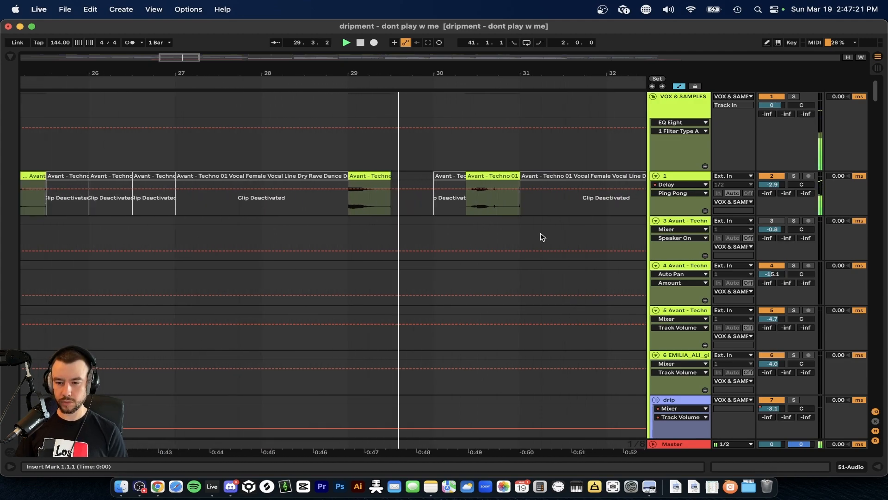
{"action": "double_click", "coordinate": [685, 176]}
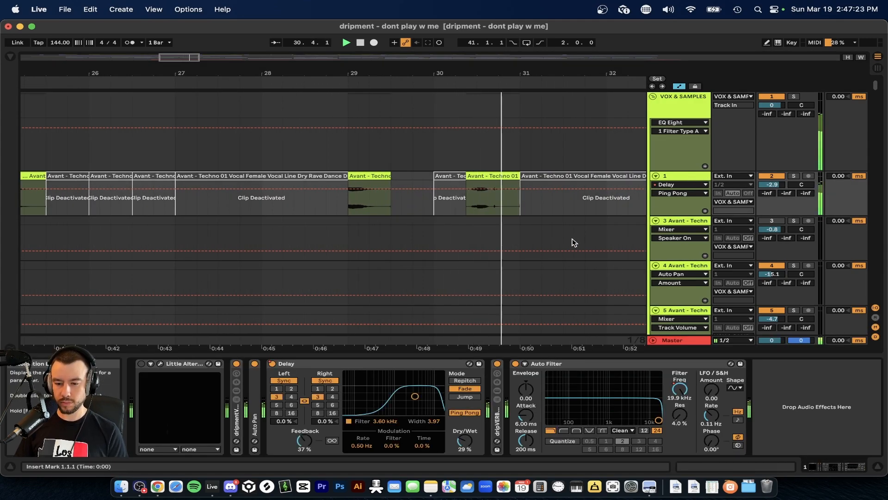
{"action": "scroll", "coordinate": [559, 242], "scroll_direction": "down", "scroll_amount": 4}
{"action": "scroll", "coordinate": [559, 242], "scroll_direction": "down", "scroll_amount": 4}
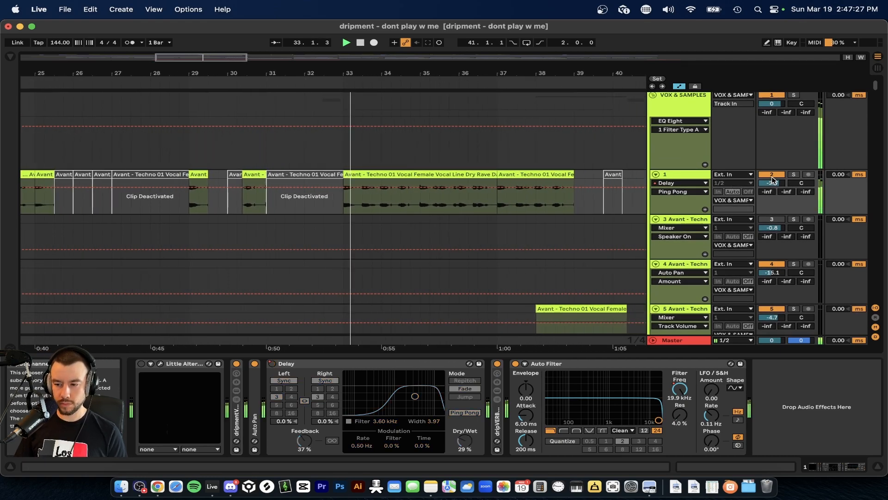
{"action": "left_click", "coordinate": [482, 356]}
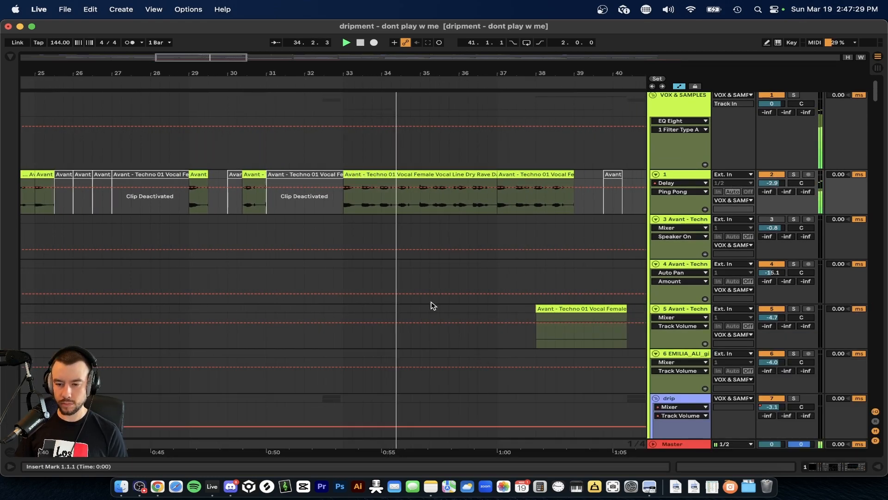
Step: Examine the "dont play" vocal clips on the drip and drip lo tracks just before bar 41
{"action": "scroll", "coordinate": [432, 305], "scroll_direction": "down", "scroll_amount": 5}
{"action": "scroll", "coordinate": [433, 305], "scroll_direction": "down", "scroll_amount": 3}
{"action": "scroll", "coordinate": [433, 305], "scroll_direction": "down", "scroll_amount": 5}
{"action": "scroll", "coordinate": [387, 296], "scroll_direction": "up", "scroll_amount": 4}
{"action": "scroll", "coordinate": [388, 296], "scroll_direction": "up", "scroll_amount": 3}
{"action": "scroll", "coordinate": [385, 297], "scroll_direction": "down", "scroll_amount": 2}
{"action": "scroll", "coordinate": [385, 297], "scroll_direction": "up", "scroll_amount": 2}
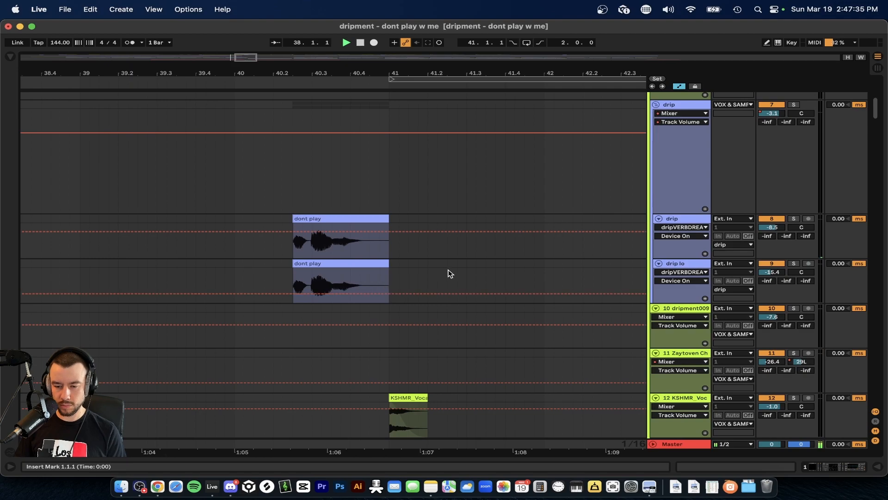
{"action": "scroll", "coordinate": [450, 273], "scroll_direction": "down", "scroll_amount": 2}
{"action": "scroll", "coordinate": [450, 273], "scroll_direction": "right", "scroll_amount": 2}
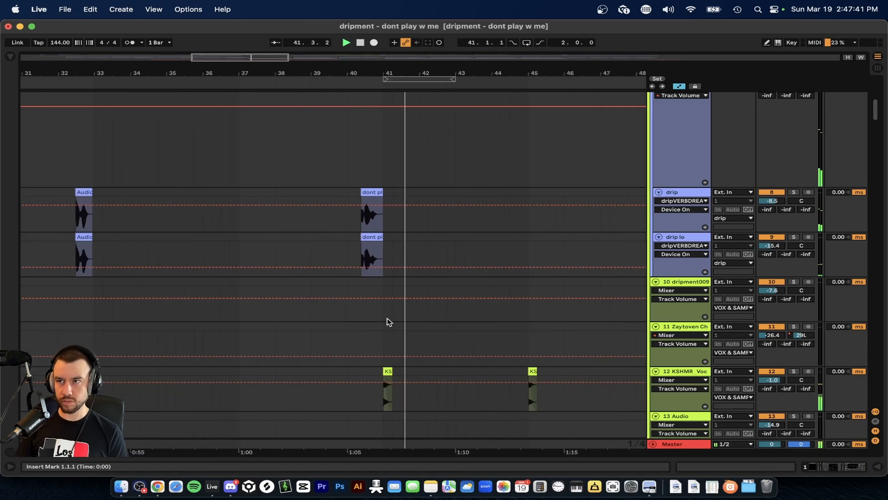
Step: Survey the drum, hat, chord and bass lead tracks around the drop at bar 41, down to the LOWS group
{"action": "scroll", "coordinate": [387, 321], "scroll_direction": "down", "scroll_amount": 15}
{"action": "scroll", "coordinate": [387, 322], "scroll_direction": "right", "scroll_amount": 3}
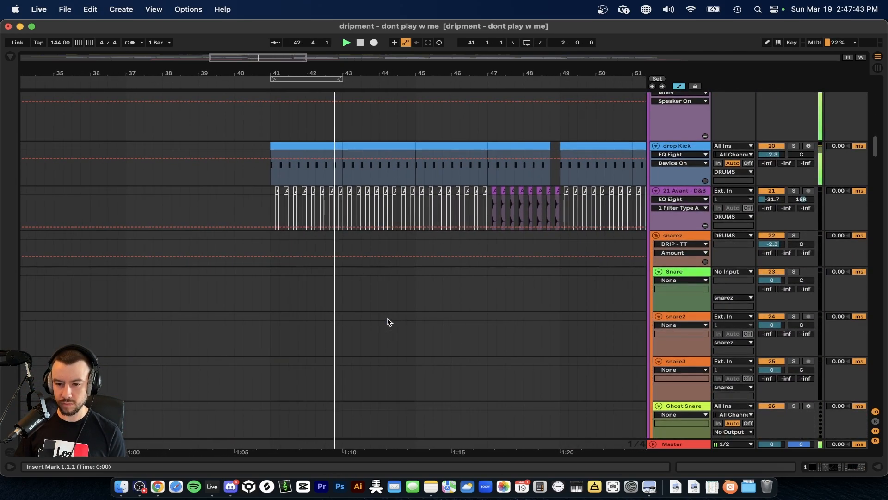
{"action": "scroll", "coordinate": [389, 322], "scroll_direction": "down", "scroll_amount": 1}
{"action": "scroll", "coordinate": [389, 322], "scroll_direction": "right", "scroll_amount": 2}
{"action": "scroll", "coordinate": [388, 322], "scroll_direction": "down", "scroll_amount": 20}
{"action": "scroll", "coordinate": [389, 321], "scroll_direction": "right", "scroll_amount": 1}
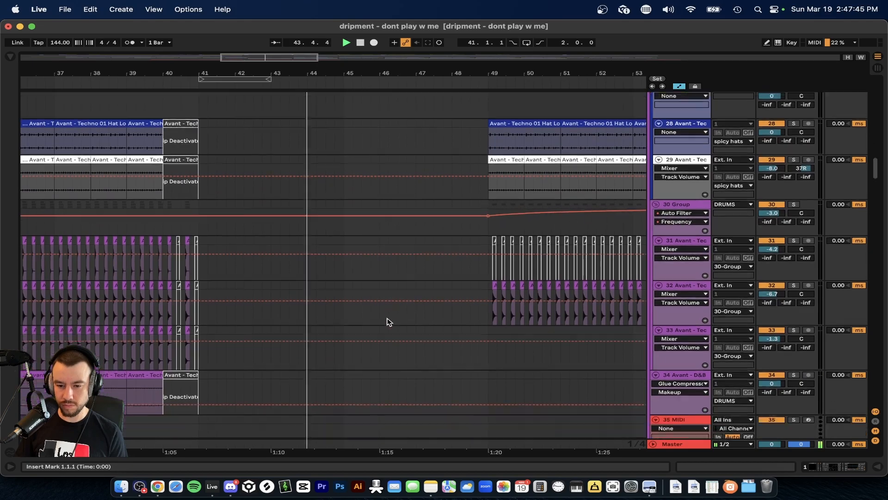
{"action": "scroll", "coordinate": [388, 321], "scroll_direction": "down", "scroll_amount": 10}
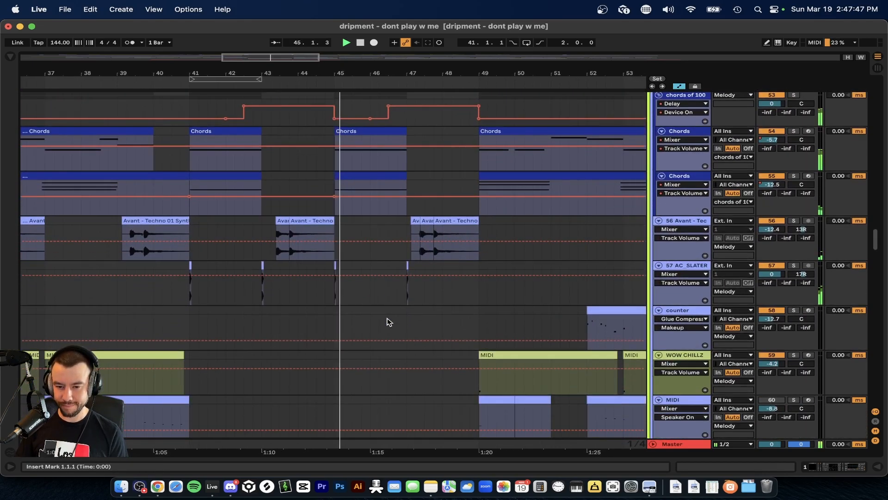
{"action": "scroll", "coordinate": [388, 322], "scroll_direction": "down", "scroll_amount": 3}
{"action": "scroll", "coordinate": [389, 321], "scroll_direction": "down", "scroll_amount": 20}
{"action": "scroll", "coordinate": [388, 321], "scroll_direction": "right", "scroll_amount": 2}
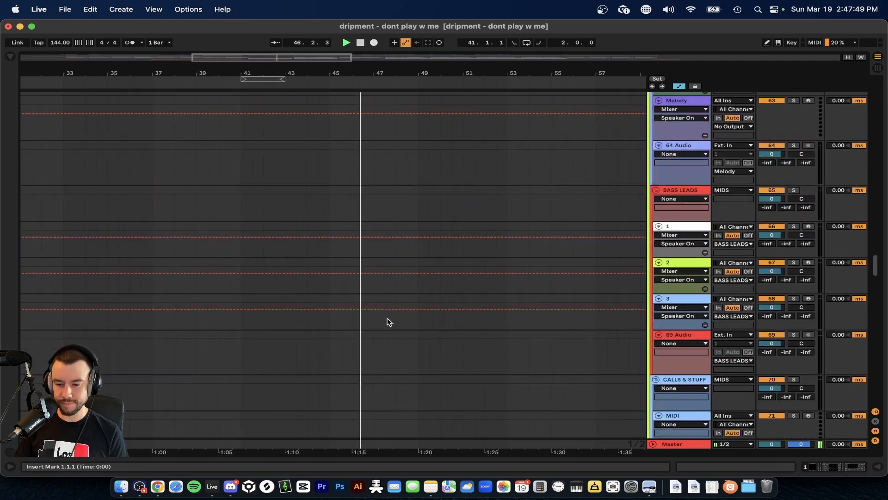
{"action": "scroll", "coordinate": [388, 324], "scroll_direction": "down", "scroll_amount": 1}
{"action": "scroll", "coordinate": [388, 331], "scroll_direction": "up", "scroll_amount": 5}
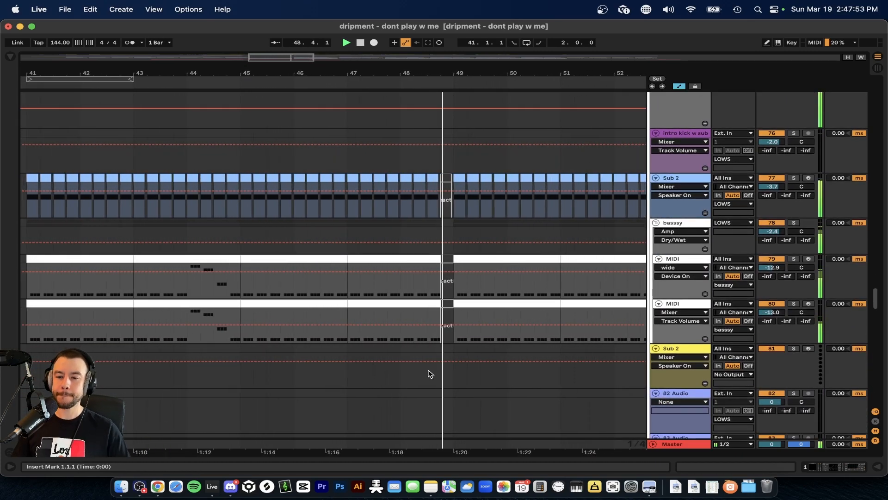
Step: Examine the Sub 2 and basssy MIDI clips in the LOWS group across bars 41 to 57
{"action": "scroll", "coordinate": [428, 374], "scroll_direction": "right", "scroll_amount": 2}
{"action": "scroll", "coordinate": [428, 374], "scroll_direction": "down", "scroll_amount": 1}
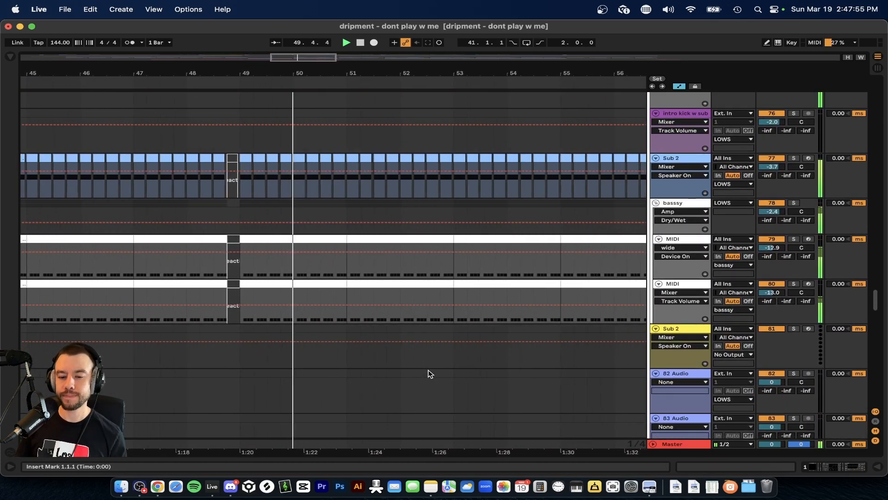
{"action": "scroll", "coordinate": [428, 374], "scroll_direction": "up", "scroll_amount": 1}
{"action": "scroll", "coordinate": [428, 374], "scroll_direction": "down", "scroll_amount": 3}
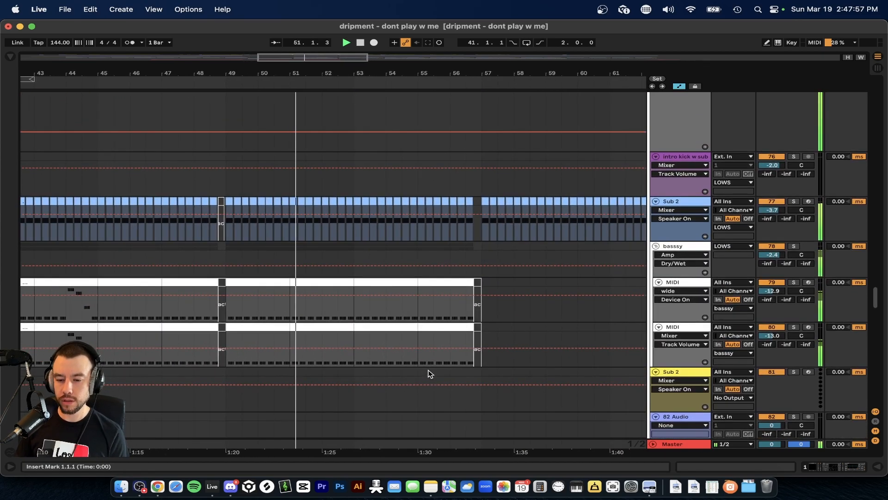
{"action": "scroll", "coordinate": [531, 346], "scroll_direction": "down", "scroll_amount": 1}
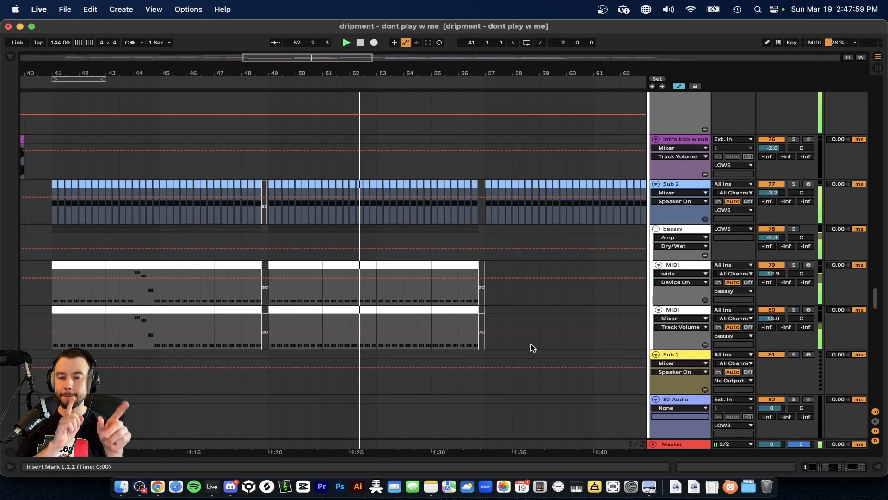
{"action": "scroll", "coordinate": [531, 348], "scroll_direction": "up", "scroll_amount": 10}
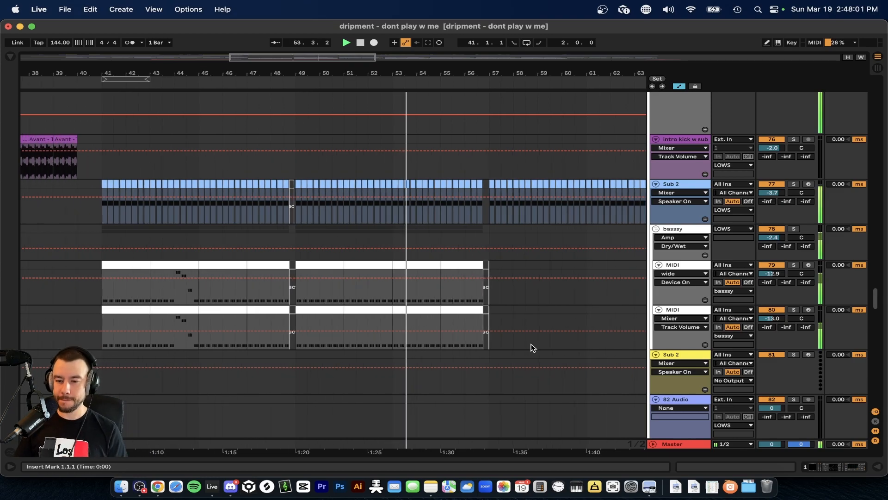
Step: Examine the chords, counter, WOW CHILLZ and melodic loop clips in the Melody group from bar 49 to bar 75
{"action": "scroll", "coordinate": [531, 348], "scroll_direction": "up", "scroll_amount": 1}
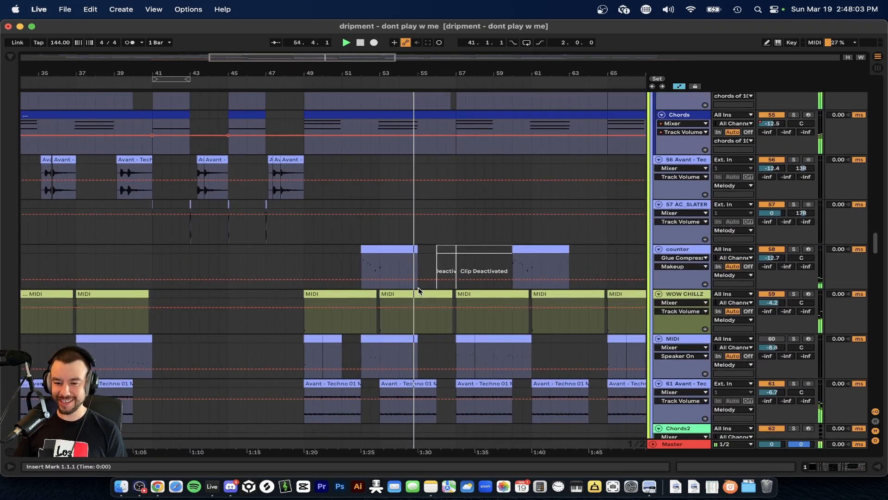
{"action": "scroll", "coordinate": [418, 288], "scroll_direction": "up", "scroll_amount": 3}
{"action": "scroll", "coordinate": [418, 287], "scroll_direction": "right", "scroll_amount": 3}
{"action": "scroll", "coordinate": [418, 288], "scroll_direction": "down", "scroll_amount": 1}
{"action": "scroll", "coordinate": [419, 287], "scroll_direction": "down", "scroll_amount": 1}
{"action": "scroll", "coordinate": [418, 287], "scroll_direction": "right", "scroll_amount": 1}
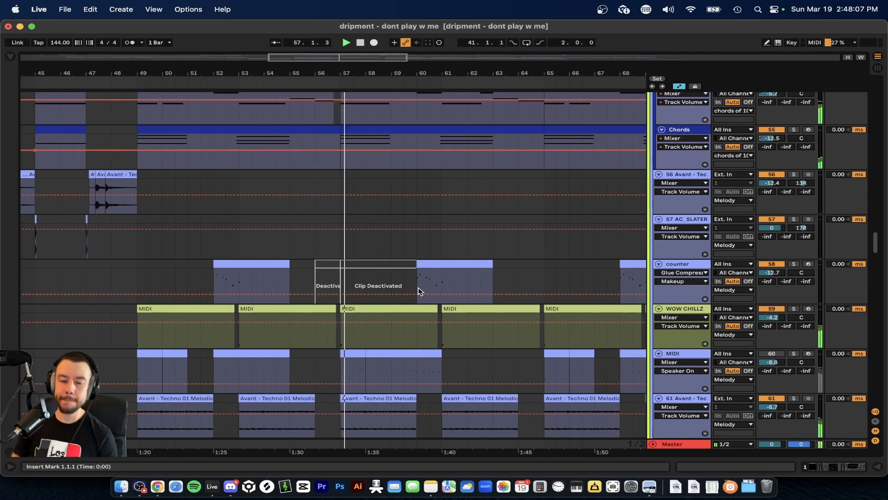
{"action": "scroll", "coordinate": [418, 288], "scroll_direction": "down", "scroll_amount": 1}
{"action": "scroll", "coordinate": [418, 287], "scroll_direction": "right", "scroll_amount": 2}
{"action": "scroll", "coordinate": [419, 287], "scroll_direction": "up", "scroll_amount": 2}
{"action": "scroll", "coordinate": [419, 287], "scroll_direction": "down", "scroll_amount": 1}
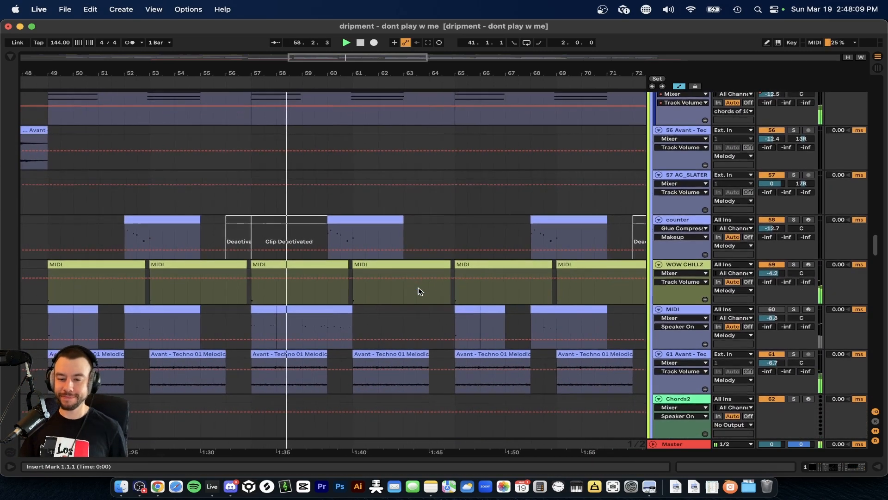
{"action": "scroll", "coordinate": [399, 193], "scroll_direction": "up", "scroll_amount": 1}
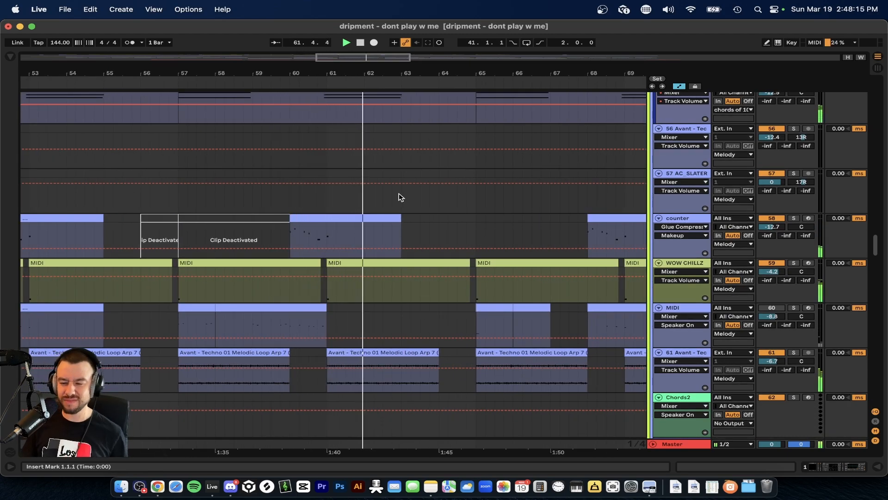
{"action": "scroll", "coordinate": [399, 193], "scroll_direction": "down", "scroll_amount": 3}
{"action": "scroll", "coordinate": [399, 193], "scroll_direction": "down", "scroll_amount": 2}
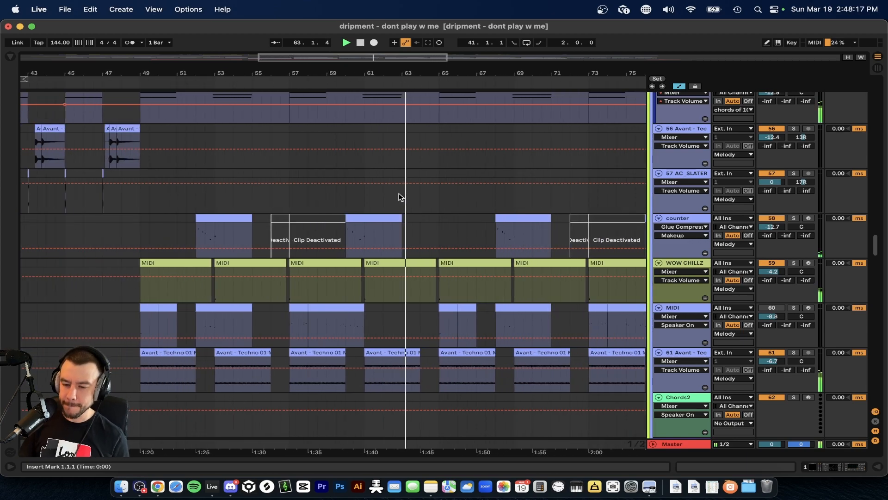
{"action": "scroll", "coordinate": [398, 193], "scroll_direction": "down", "scroll_amount": 3}
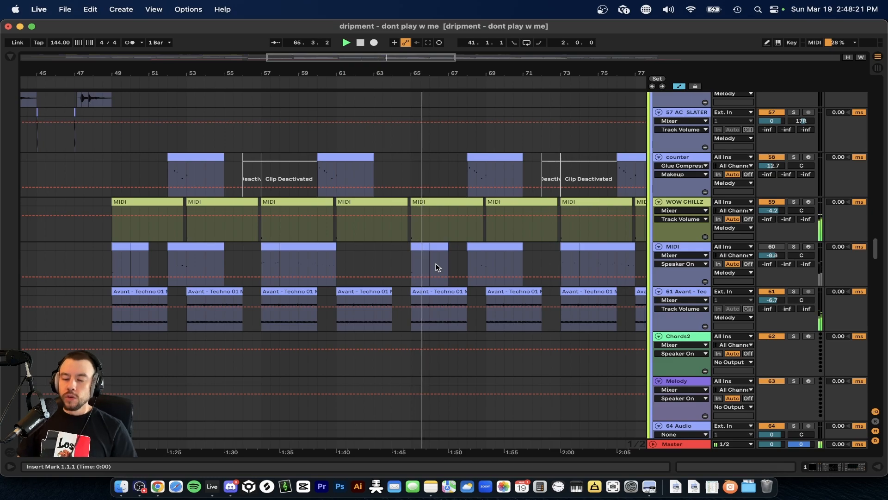
Step: Review the Melody filter automation, hats, percussion and drop Kick tracks, ending at the VOX & SAMPLES group
{"action": "scroll", "coordinate": [436, 262], "scroll_direction": "up", "scroll_amount": 10}
{"action": "scroll", "coordinate": [436, 262], "scroll_direction": "up", "scroll_amount": 15}
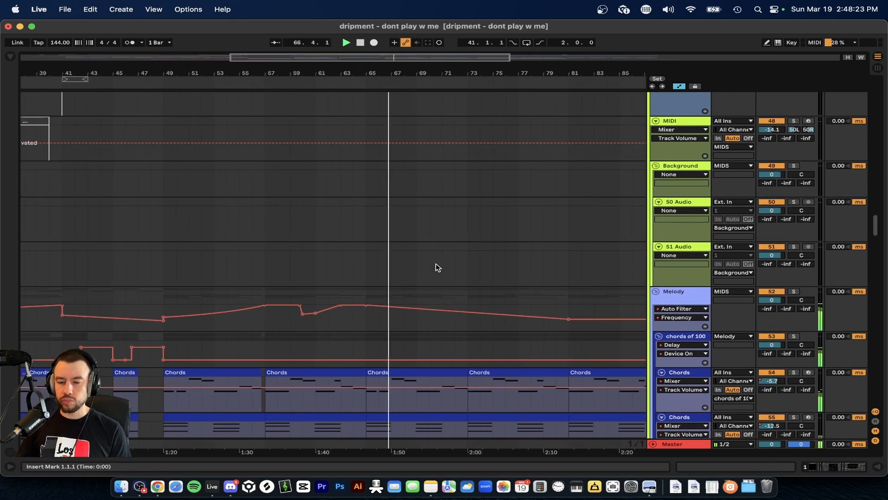
{"action": "scroll", "coordinate": [436, 263], "scroll_direction": "up", "scroll_amount": 5}
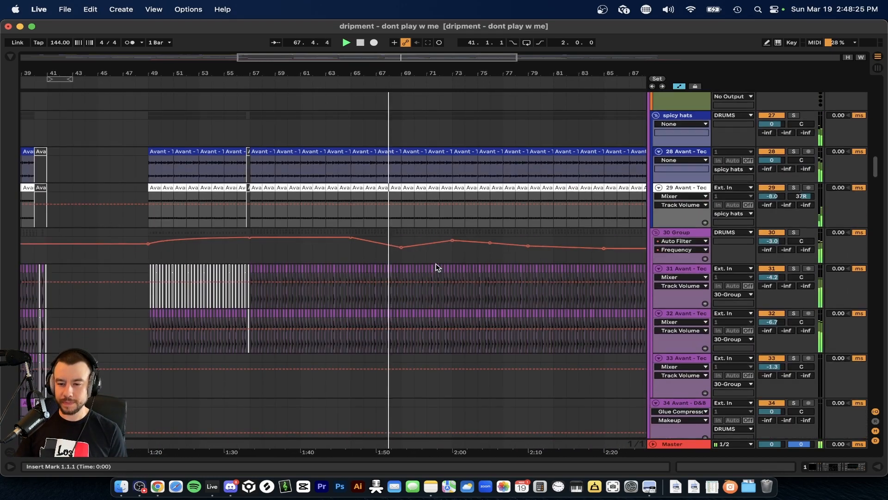
{"action": "scroll", "coordinate": [397, 298], "scroll_direction": "up", "scroll_amount": 3}
{"action": "scroll", "coordinate": [398, 301], "scroll_direction": "down", "scroll_amount": 3}
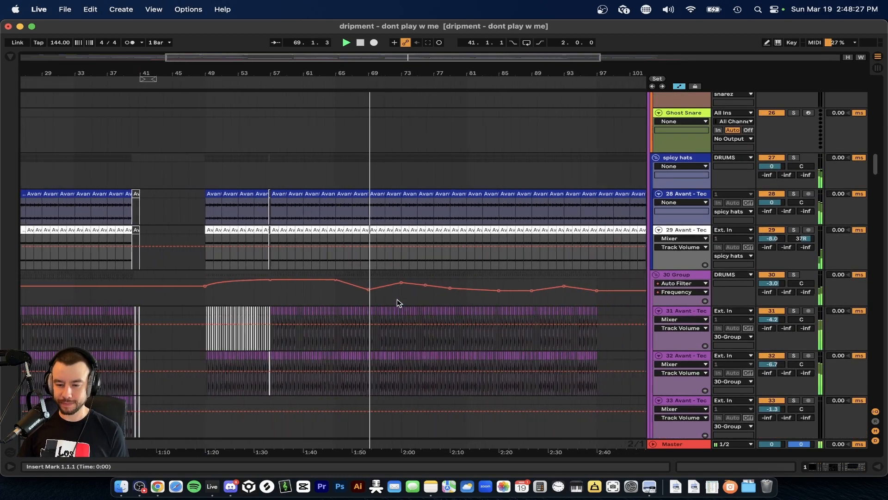
{"action": "scroll", "coordinate": [398, 301], "scroll_direction": "up", "scroll_amount": 5}
{"action": "scroll", "coordinate": [397, 299], "scroll_direction": "up", "scroll_amount": 10}
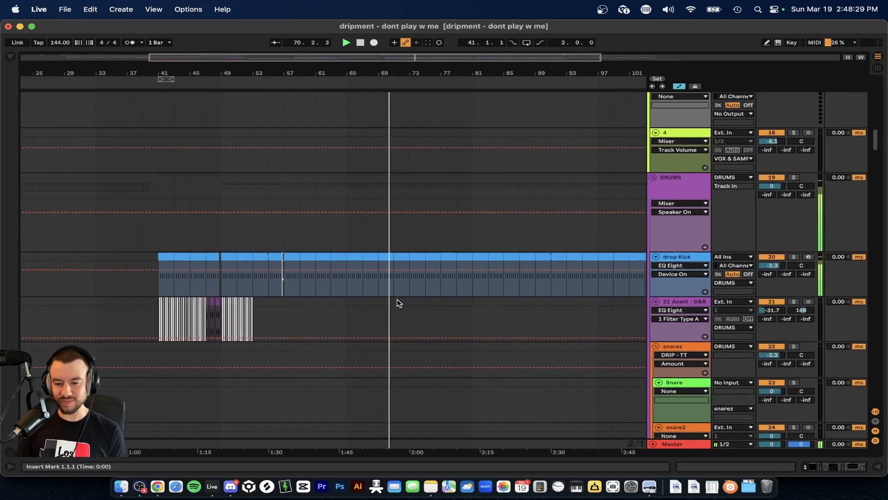
{"action": "scroll", "coordinate": [397, 299], "scroll_direction": "up", "scroll_amount": 8}
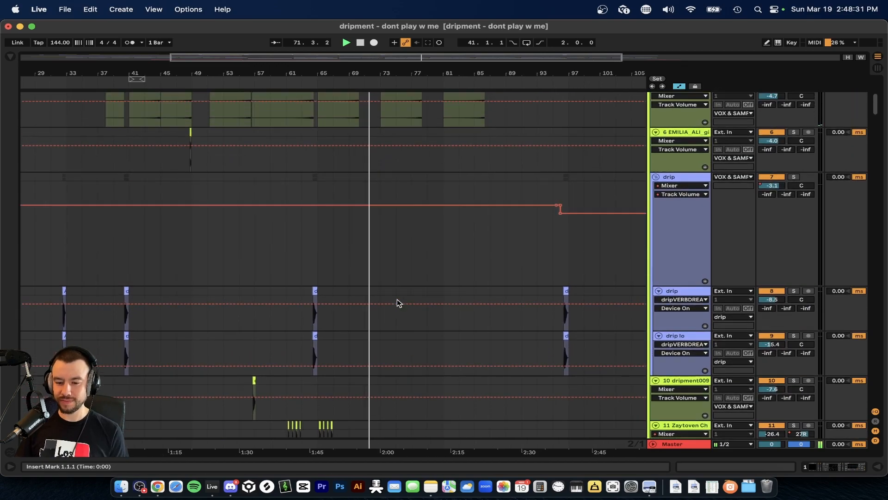
{"action": "scroll", "coordinate": [411, 240], "scroll_direction": "up", "scroll_amount": 4}
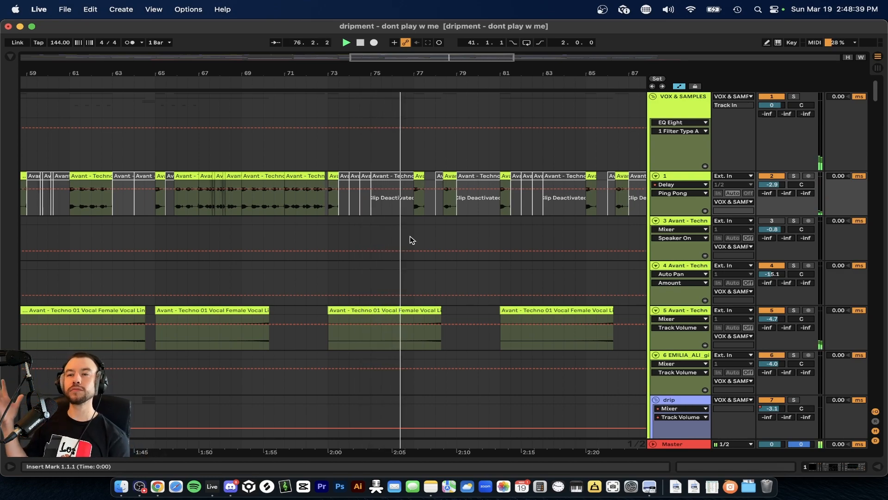
Step: Review the vocal clips around bar 77, and check the spicy hats and 30 Group percussion tracks during playback
{"action": "scroll", "coordinate": [410, 240], "scroll_direction": "down", "scroll_amount": 3}
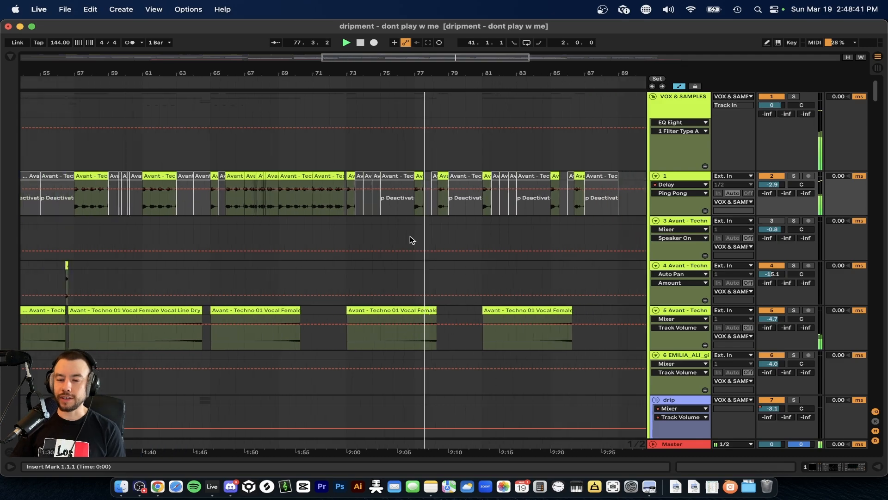
{"action": "scroll", "coordinate": [411, 240], "scroll_direction": "down", "scroll_amount": 12}
{"action": "scroll", "coordinate": [410, 240], "scroll_direction": "down", "scroll_amount": 10}
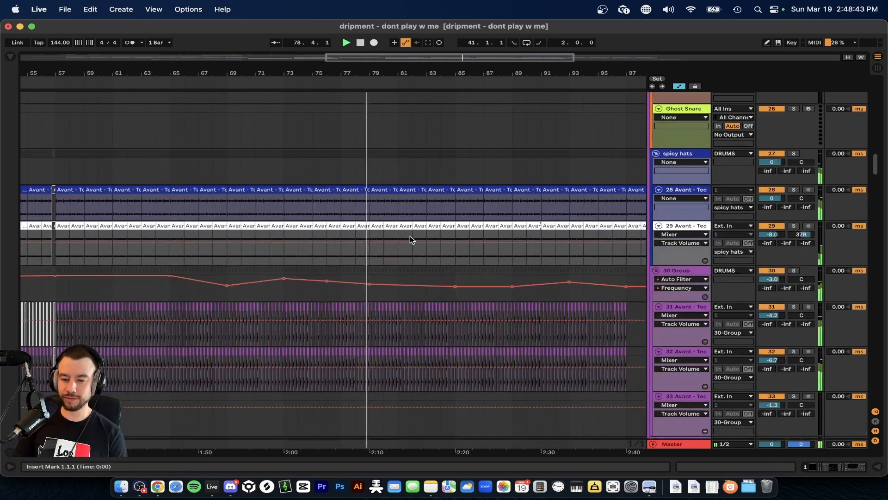
{"action": "scroll", "coordinate": [410, 240], "scroll_direction": "down", "scroll_amount": 4}
{"action": "scroll", "coordinate": [411, 240], "scroll_direction": "down", "scroll_amount": 5}
{"action": "scroll", "coordinate": [410, 241], "scroll_direction": "down", "scroll_amount": 6}
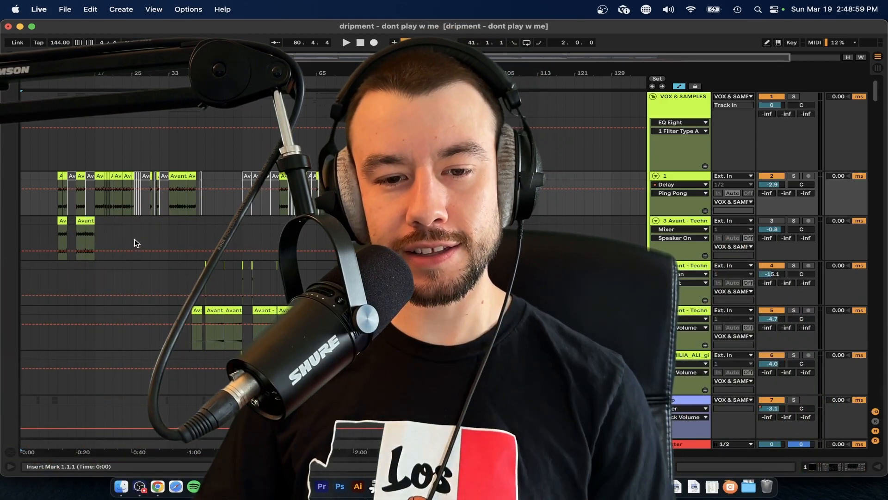
Step: Inspect the intro vocal clips on the first two vocal tracks, and look over the arrangement down to the MIDS group
{"action": "scroll", "coordinate": [134, 243], "scroll_direction": "up", "scroll_amount": 6}
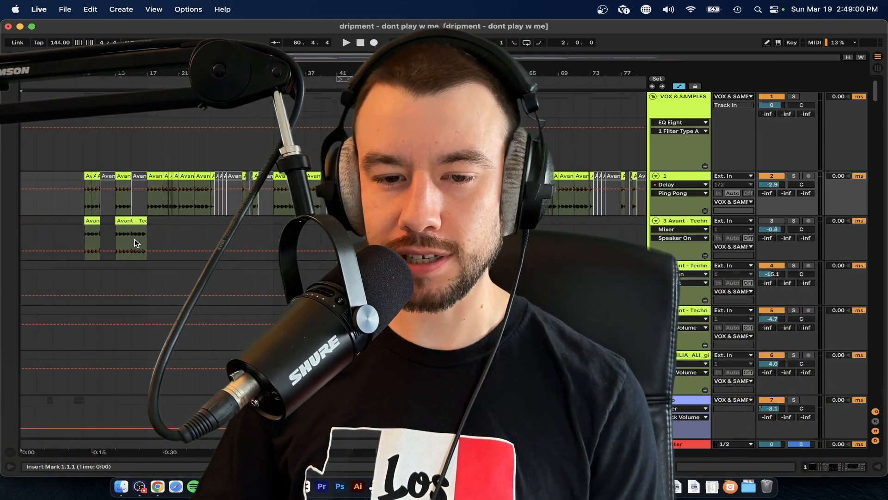
{"action": "scroll", "coordinate": [137, 243], "scroll_direction": "left", "scroll_amount": 3}
{"action": "scroll", "coordinate": [200, 241], "scroll_direction": "up", "scroll_amount": 3}
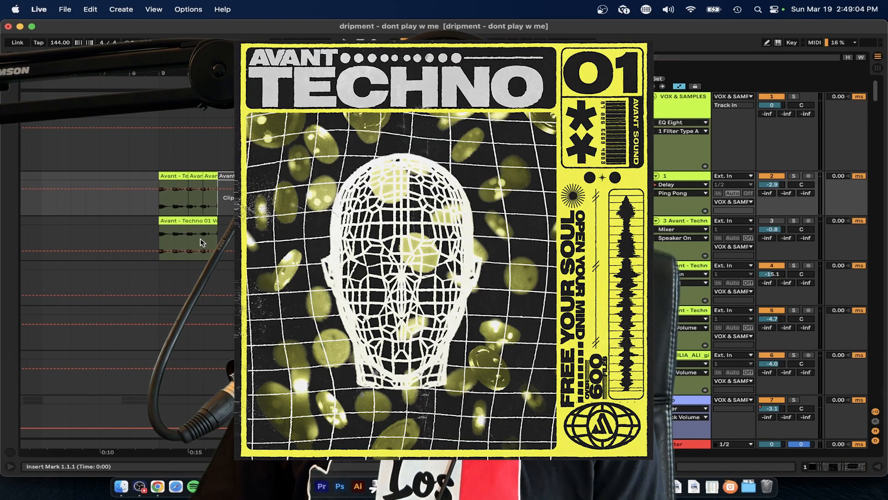
{"action": "scroll", "coordinate": [201, 241], "scroll_direction": "down", "scroll_amount": 20}
{"action": "scroll", "coordinate": [201, 241], "scroll_direction": "down", "scroll_amount": 5}
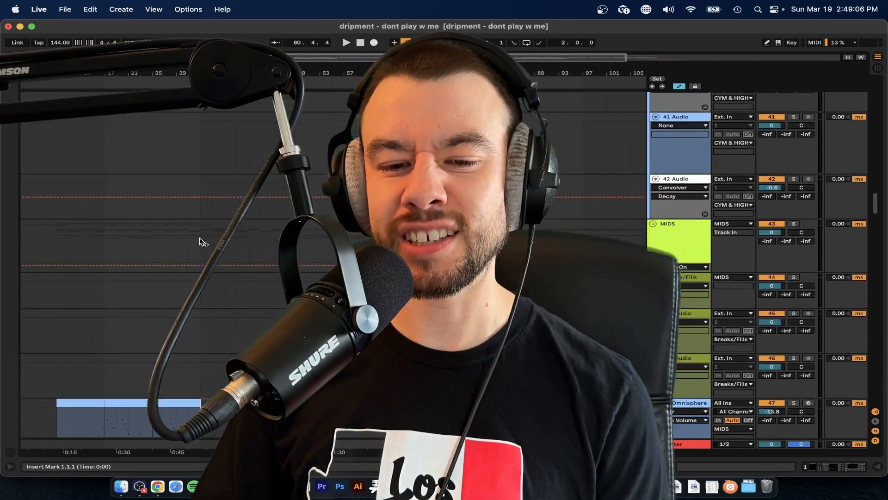
Step: Solo the drip vocal track and play its short vocal clip just after bar 32
{"action": "scroll", "coordinate": [201, 243], "scroll_direction": "down", "scroll_amount": 20}
{"action": "scroll", "coordinate": [201, 242], "scroll_direction": "down", "scroll_amount": 20}
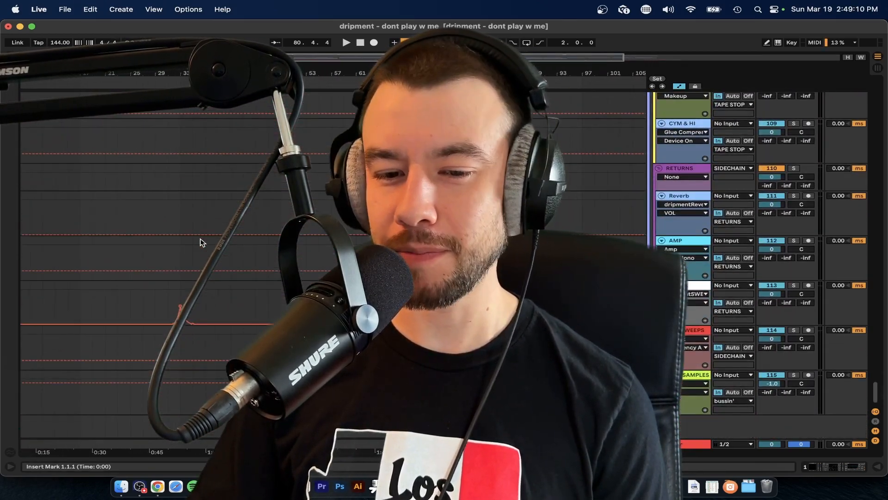
{"action": "scroll", "coordinate": [201, 241], "scroll_direction": "up", "scroll_amount": 20}
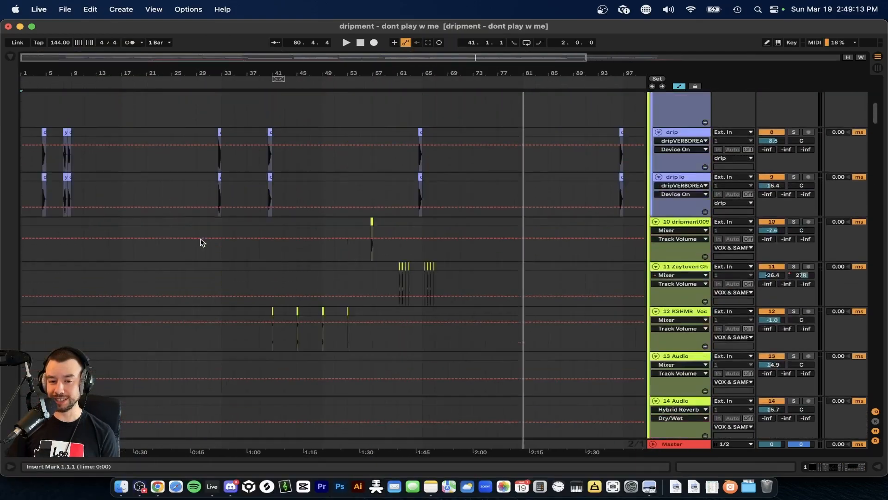
{"action": "scroll", "coordinate": [201, 242], "scroll_direction": "up", "scroll_amount": 10}
{"action": "scroll", "coordinate": [204, 243], "scroll_direction": "down", "scroll_amount": 12}
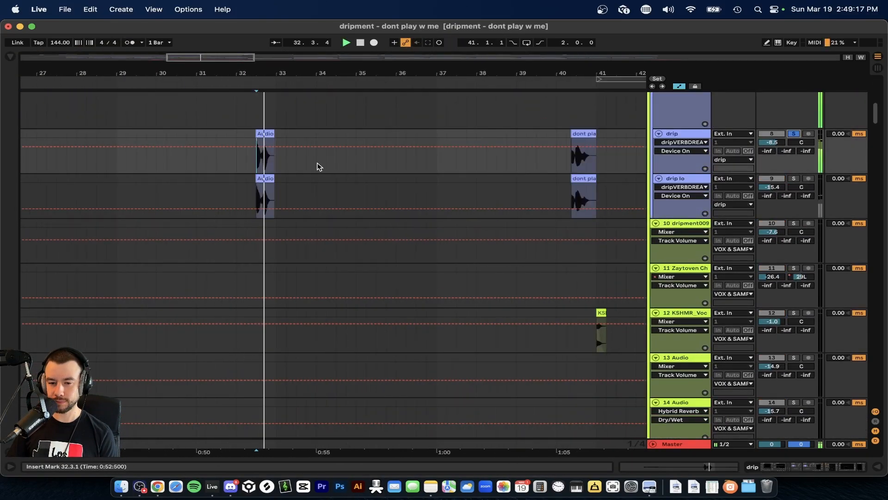
{"action": "scroll", "coordinate": [318, 166], "scroll_direction": "up", "scroll_amount": 5}
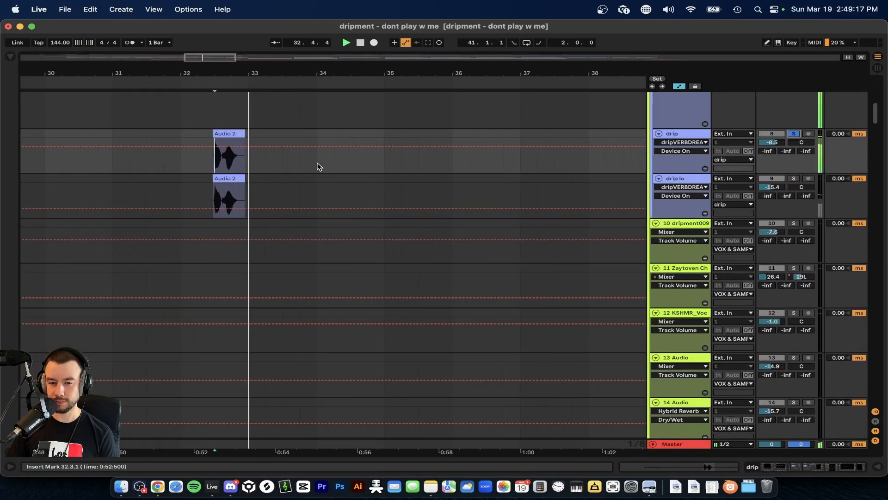
Step: Play the "dont play" clip on the drip vocal track just before bar 41
{"action": "scroll", "coordinate": [318, 163], "scroll_direction": "right", "scroll_amount": 5}
{"action": "scroll", "coordinate": [318, 163], "scroll_direction": "down", "scroll_amount": 5}
{"action": "left_click", "coordinate": [318, 162]}
{"action": "key", "text": "space"}
{"action": "key", "text": "space"}
{"action": "scroll", "coordinate": [328, 209], "scroll_direction": "up", "scroll_amount": 4}
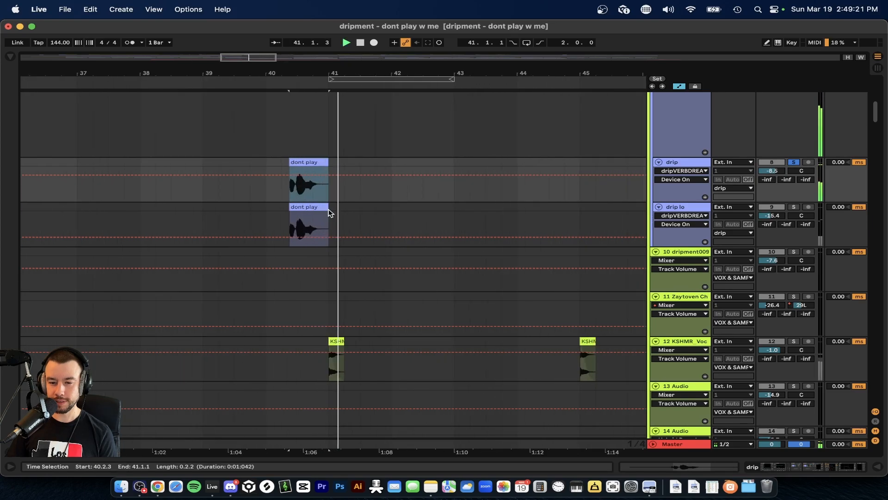
Step: View the drip vocal track's device chain with playback stopped, and hide it again
{"action": "double_click", "coordinate": [675, 163]}
{"action": "key", "text": "space"}
{"action": "scroll", "coordinate": [342, 313], "scroll_direction": "down", "scroll_amount": 5}
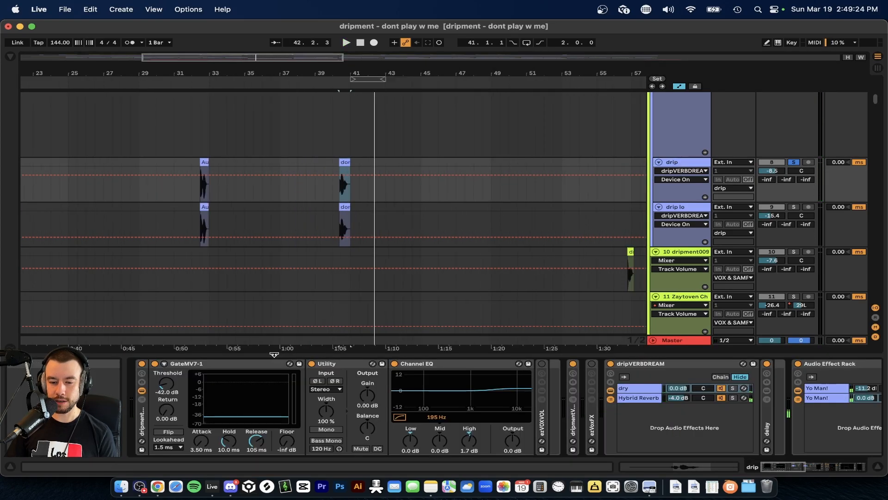
{"action": "left_click", "coordinate": [274, 354]}
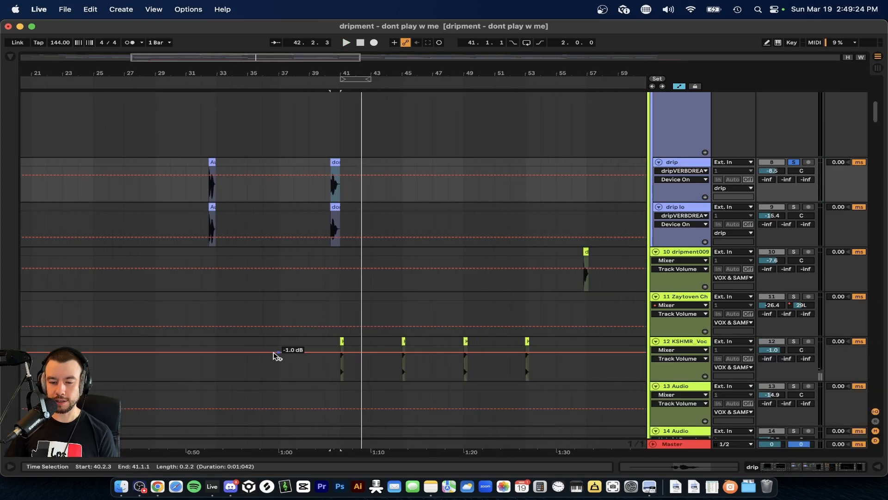
Step: Solo the intro kick w sub track in the LOWS group and play its Techno Kick + Rumble Loop clip from bar 5
{"action": "scroll", "coordinate": [275, 354], "scroll_direction": "down", "scroll_amount": 20}
{"action": "scroll", "coordinate": [65, 277], "scroll_direction": "down", "scroll_amount": 20}
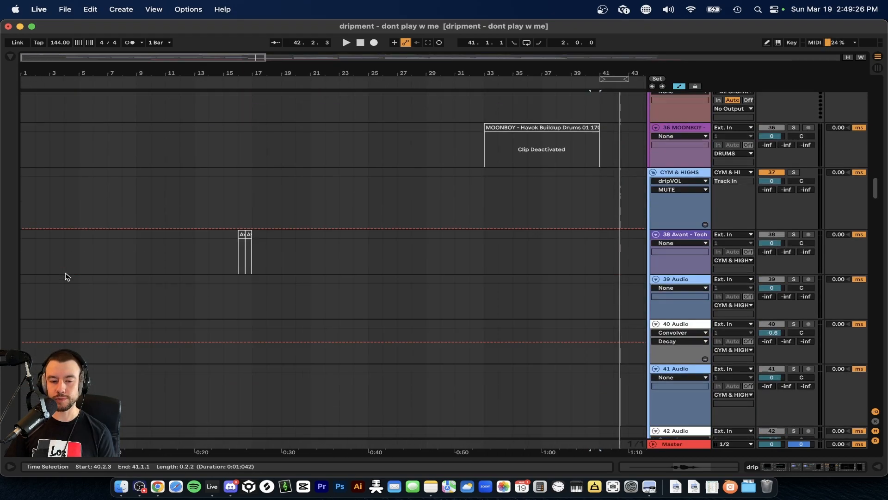
{"action": "scroll", "coordinate": [245, 284], "scroll_direction": "down", "scroll_amount": 6}
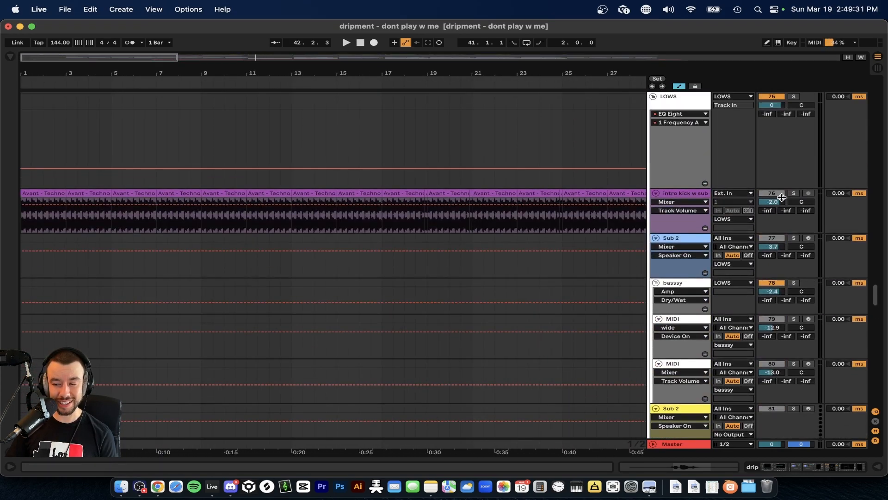
{"action": "left_click", "coordinate": [786, 195]}
{"action": "scroll", "coordinate": [112, 227], "scroll_direction": "up", "scroll_amount": 5}
{"action": "left_click", "coordinate": [151, 193]}
{"action": "scroll", "coordinate": [151, 244], "scroll_direction": "up", "scroll_amount": 1}
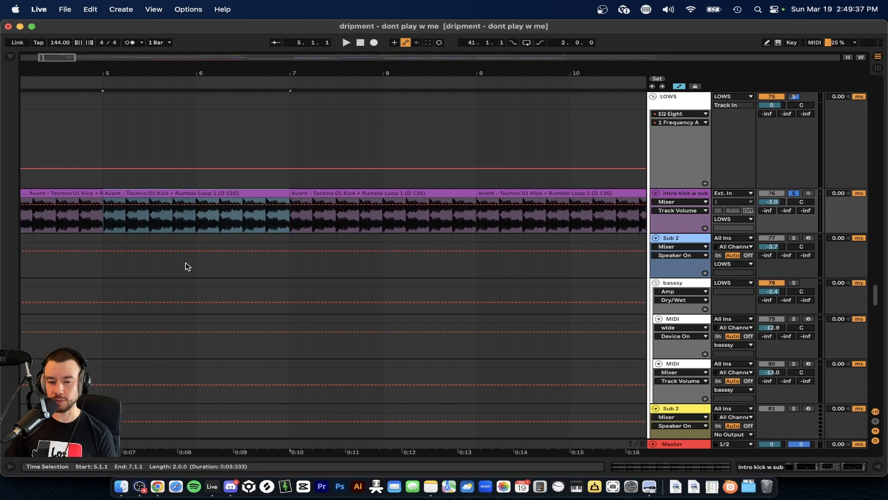
{"action": "key", "text": "space"}
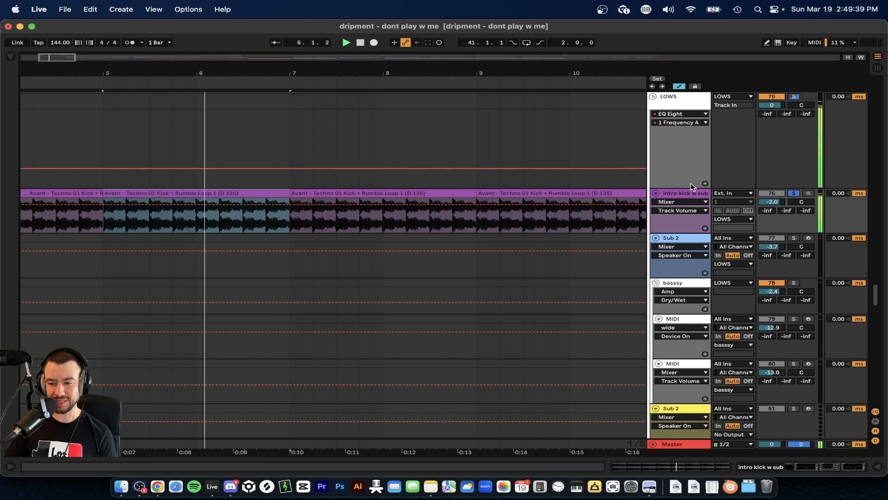
Step: Open the intro kick w sub track's device chain, keeping Auto Filter collapsed and both EQ Eight devices expanded
{"action": "double_click", "coordinate": [682, 194]}
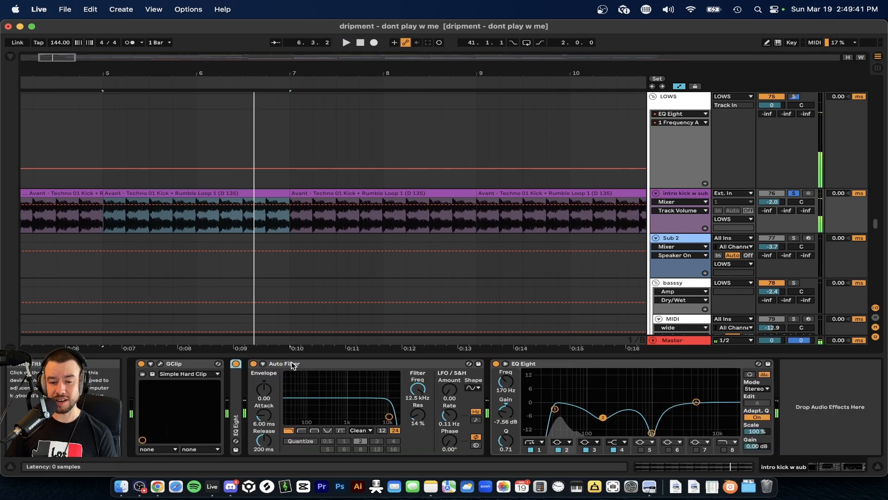
{"action": "double_click", "coordinate": [316, 364]}
{"action": "double_click", "coordinate": [340, 369]}
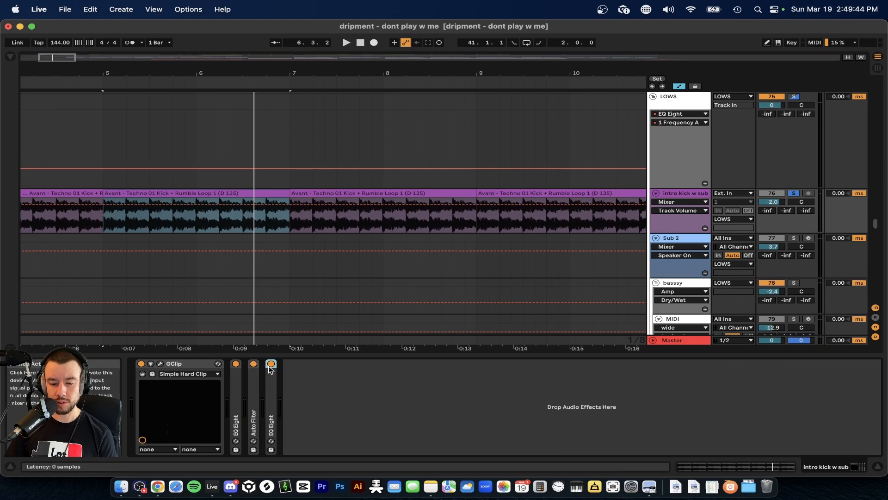
{"action": "double_click", "coordinate": [236, 384]}
{"action": "double_click", "coordinate": [545, 384]}
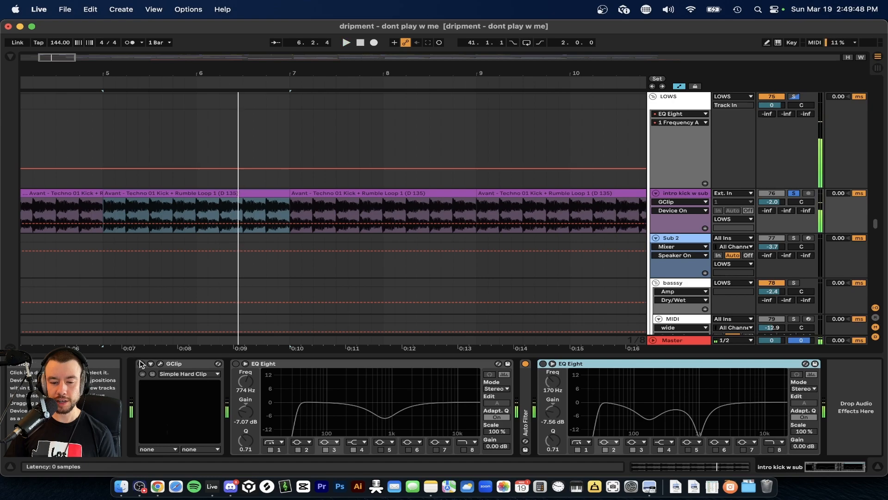
Step: Check GClip's settings in its plugin window, and play the loop from bar 5 with the first EQ Eight on
{"action": "left_click", "coordinate": [160, 364]}
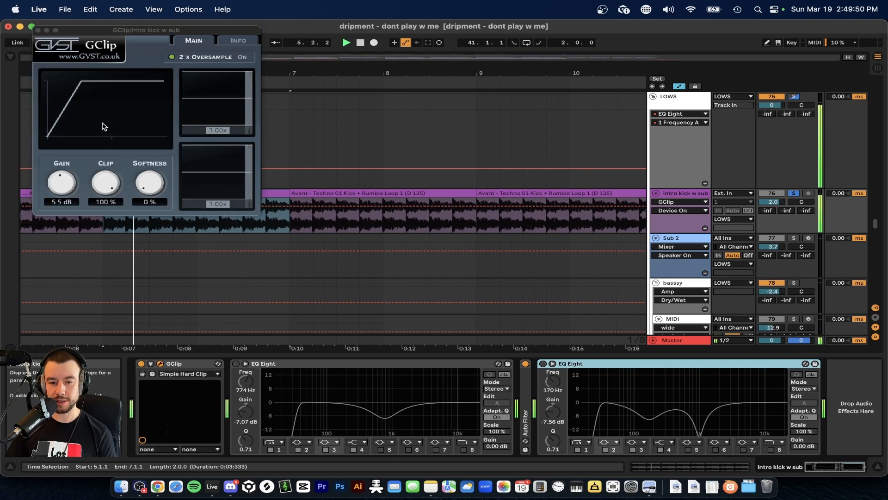
{"action": "left_click", "coordinate": [38, 30]}
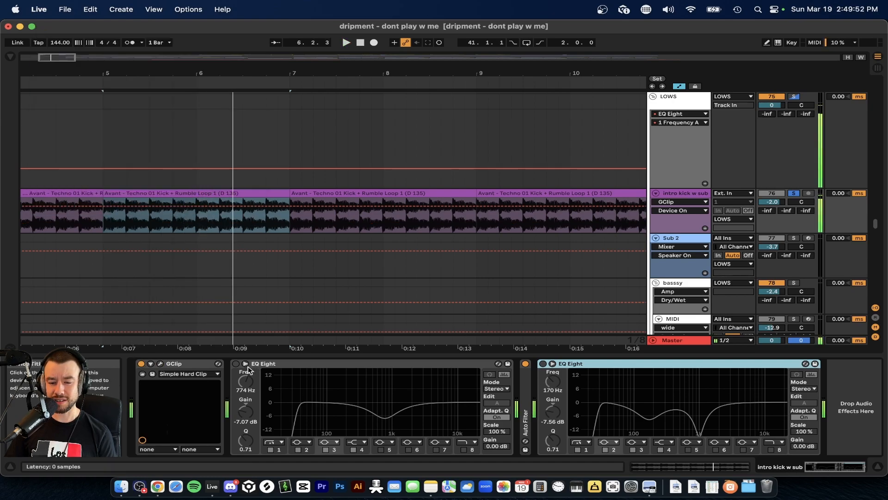
{"action": "scroll", "coordinate": [317, 399], "scroll_direction": "right", "scroll_amount": 1}
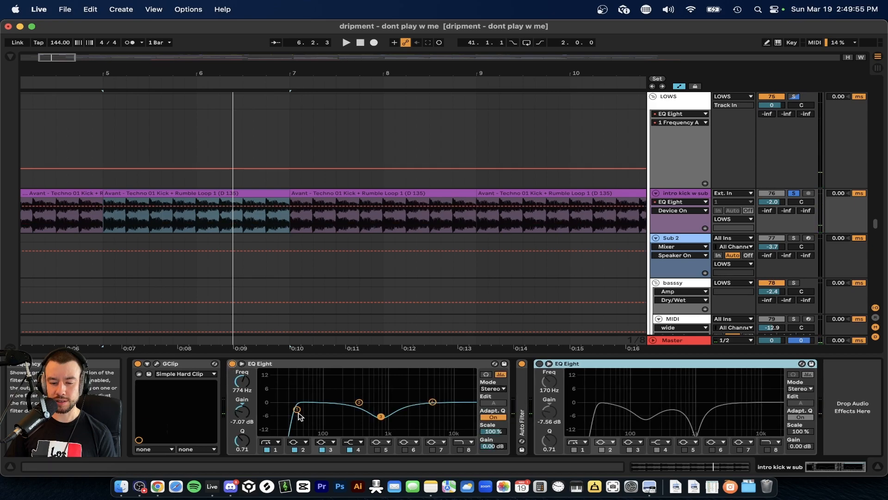
{"action": "key", "text": "space"}
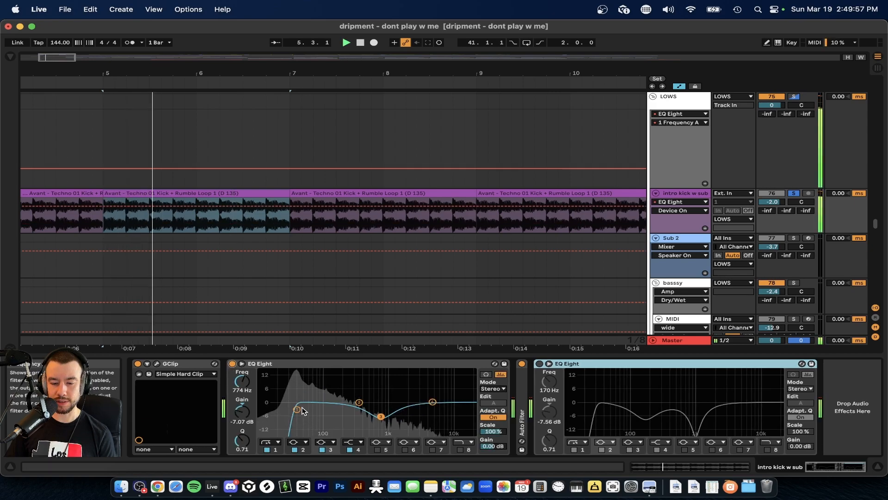
Step: Activate the second EQ Eight, play the kick loop again, and expand Auto Filter to view its settings
{"action": "left_click", "coordinate": [539, 364]}
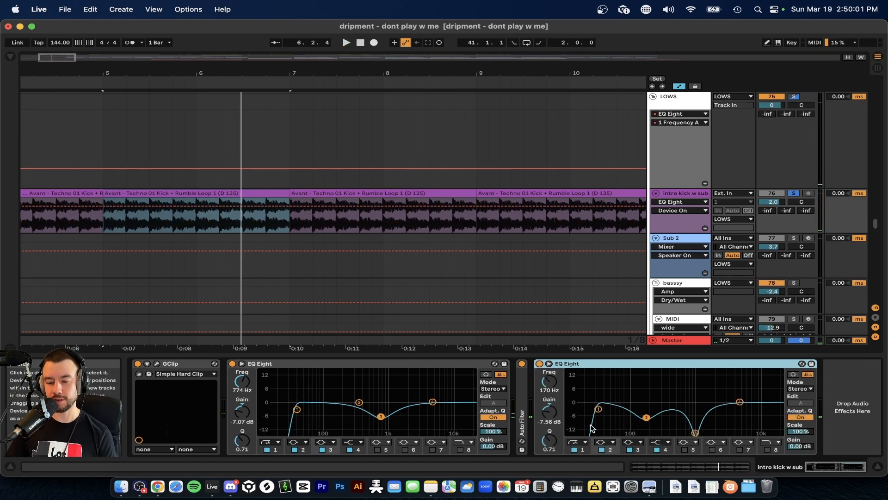
{"action": "key", "text": "space"}
{"action": "left_click", "coordinate": [520, 407]}
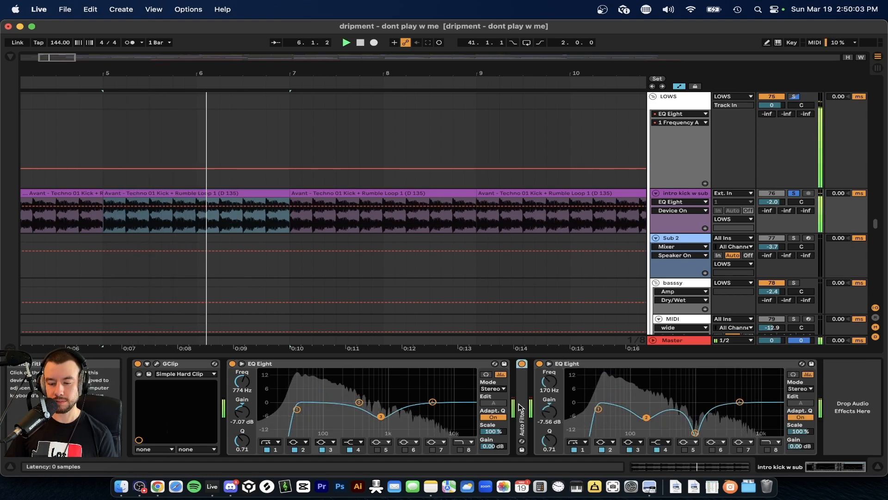
{"action": "double_click", "coordinate": [520, 408]}
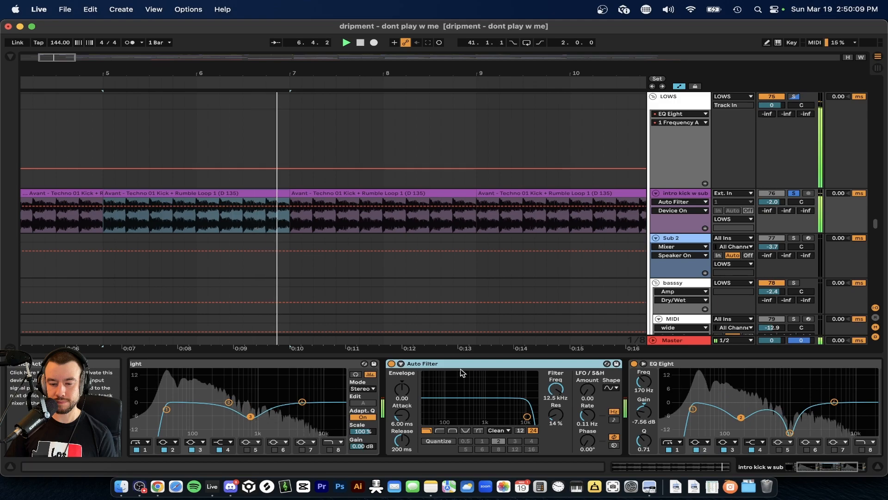
{"action": "scroll", "coordinate": [451, 368], "scroll_direction": "right", "scroll_amount": 3}
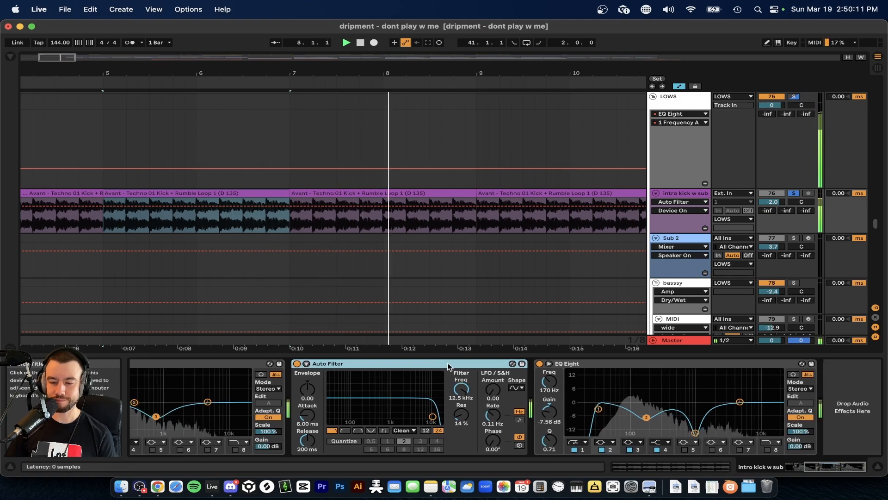
Step: Replay the loop from bar 5 and show the first EQ Eight's band 1 frequency automation on the intro kick track
{"action": "scroll", "coordinate": [448, 366], "scroll_direction": "left", "scroll_amount": 4}
{"action": "scroll", "coordinate": [443, 251], "scroll_direction": "down", "scroll_amount": 5}
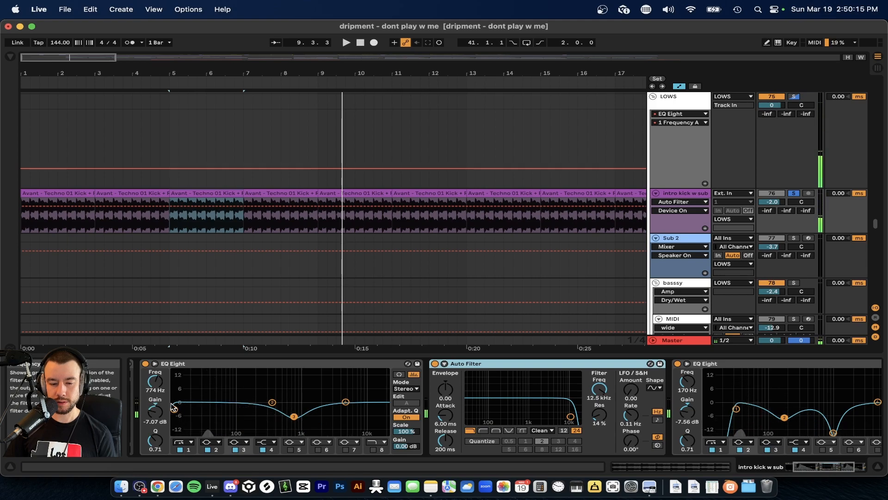
{"action": "key", "text": "space"}
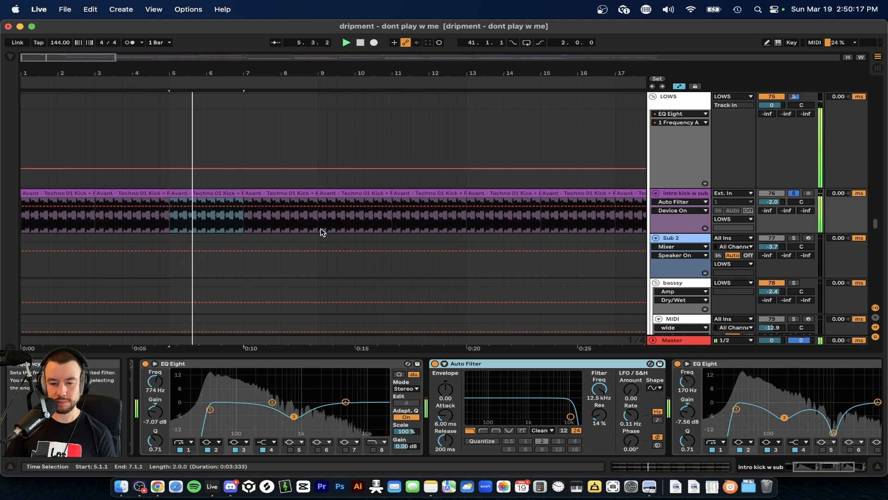
{"action": "scroll", "coordinate": [322, 232], "scroll_direction": "down", "scroll_amount": 3}
{"action": "scroll", "coordinate": [154, 388], "scroll_direction": "left", "scroll_amount": 2}
{"action": "left_click", "coordinate": [248, 381]}
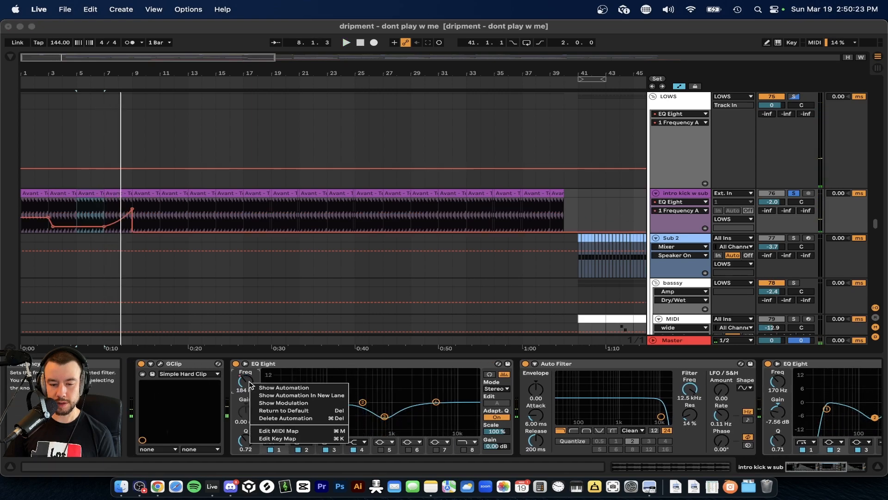
{"action": "scroll", "coordinate": [72, 275], "scroll_direction": "up", "scroll_amount": 1}
Step: Select the first kick loop clip and play from bar 1 to hear the EQ Eight frequency automation
{"action": "key", "text": "space"}
{"action": "left_click", "coordinate": [54, 220]}
{"action": "key", "text": "space"}
{"action": "key", "text": "space"}
{"action": "scroll", "coordinate": [55, 220], "scroll_direction": "down", "scroll_amount": 1}
{"action": "scroll", "coordinate": [55, 220], "scroll_direction": "up", "scroll_amount": 3}
{"action": "scroll", "coordinate": [55, 217], "scroll_direction": "left", "scroll_amount": 2}
{"action": "left_click", "coordinate": [54, 200]}
{"action": "key", "text": "space"}
{"action": "key", "text": "space"}
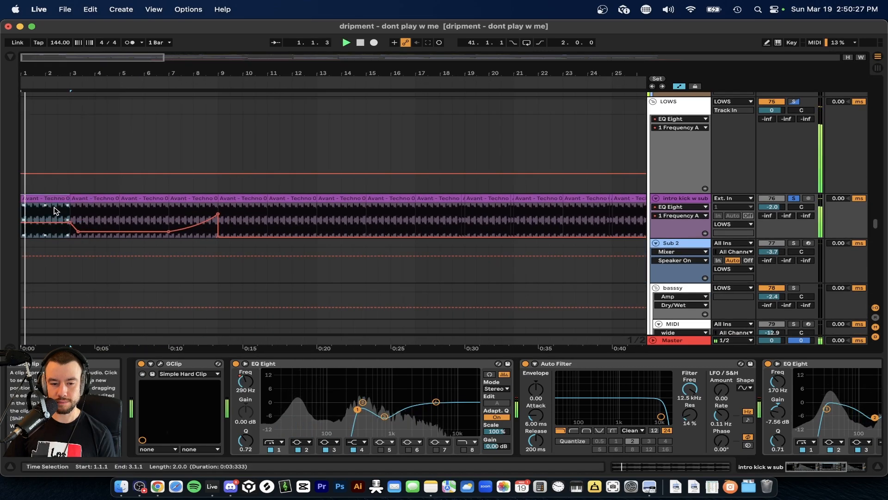
Step: Place the insert marker at bar 3 and follow the frequency automation during playback towards bar 7
{"action": "scroll", "coordinate": [54, 208], "scroll_direction": "up", "scroll_amount": 3}
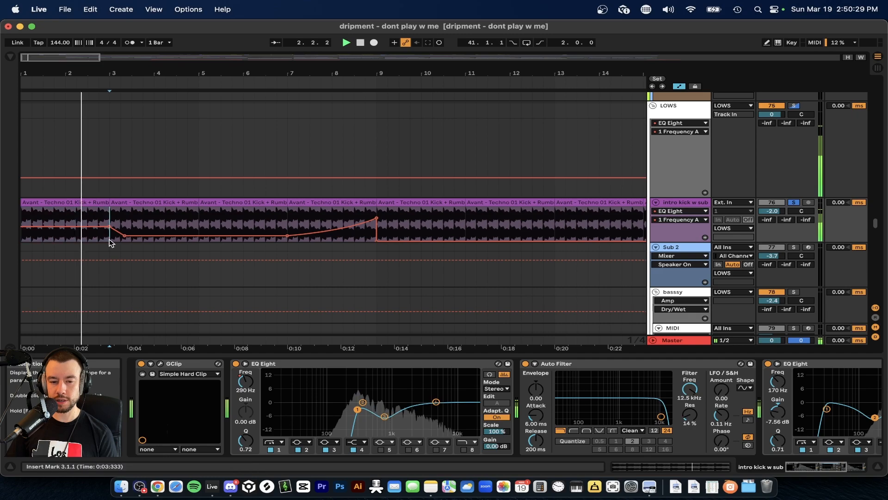
{"action": "scroll", "coordinate": [171, 250], "scroll_direction": "down", "scroll_amount": 3}
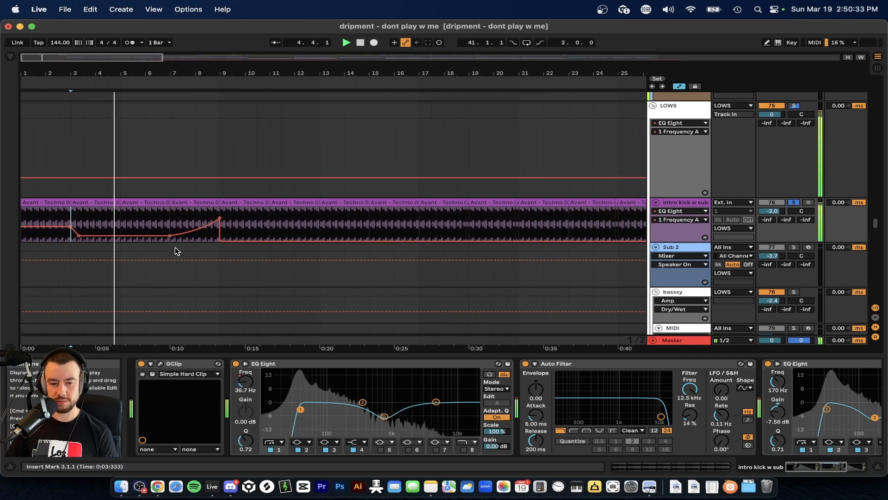
{"action": "scroll", "coordinate": [175, 251], "scroll_direction": "down", "scroll_amount": 2}
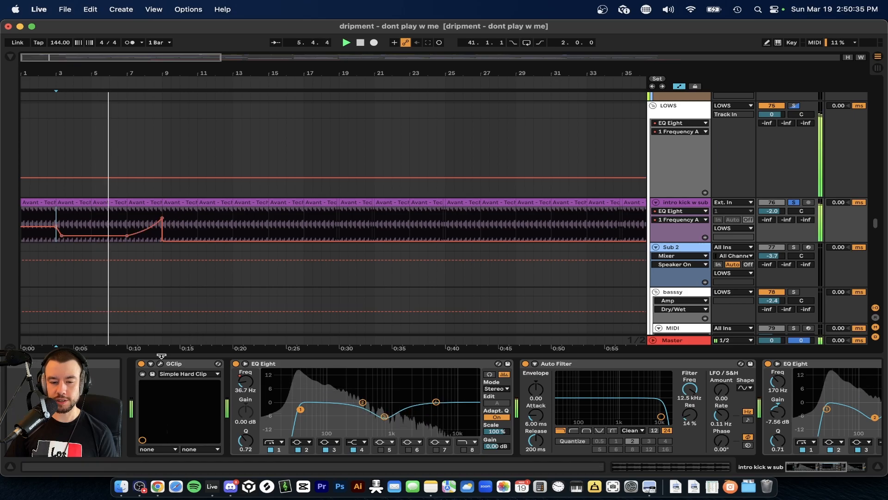
Step: Hide the intro kick track's device chain and stop playback at bar 7
{"action": "left_click", "coordinate": [162, 354]}
{"action": "scroll", "coordinate": [162, 355], "scroll_direction": "up", "scroll_amount": 15}
{"action": "scroll", "coordinate": [162, 356], "scroll_direction": "down", "scroll_amount": 3}
{"action": "key", "text": "space"}
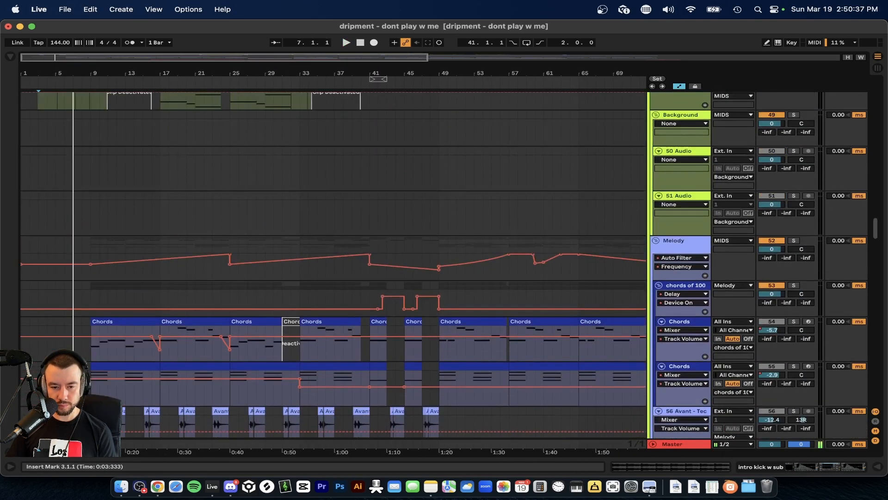
Step: Examine the intro kick track's rising EQ Eight frequency automation between bars 7 and 9
{"action": "scroll", "coordinate": [138, 208], "scroll_direction": "up", "scroll_amount": 3}
{"action": "scroll", "coordinate": [139, 208], "scroll_direction": "down", "scroll_amount": 20}
{"action": "scroll", "coordinate": [139, 209], "scroll_direction": "up", "scroll_amount": 5}
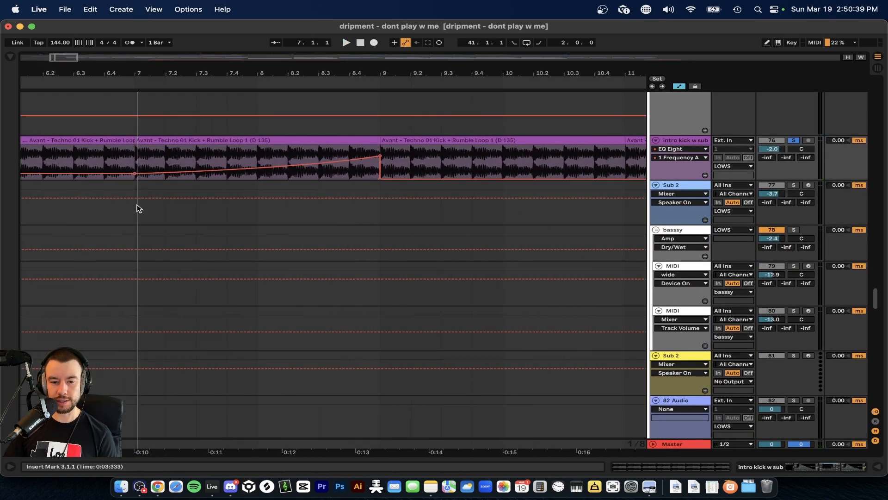
{"action": "scroll", "coordinate": [138, 208], "scroll_direction": "left", "scroll_amount": 3}
{"action": "scroll", "coordinate": [111, 176], "scroll_direction": "up", "scroll_amount": 1}
Step: Solo the second Chords track, play its clip from bar 9, and inspect the chord notes in the MIDI note editor
{"action": "scroll", "coordinate": [343, 159], "scroll_direction": "up", "scroll_amount": 15}
{"action": "scroll", "coordinate": [343, 159], "scroll_direction": "down", "scroll_amount": 5}
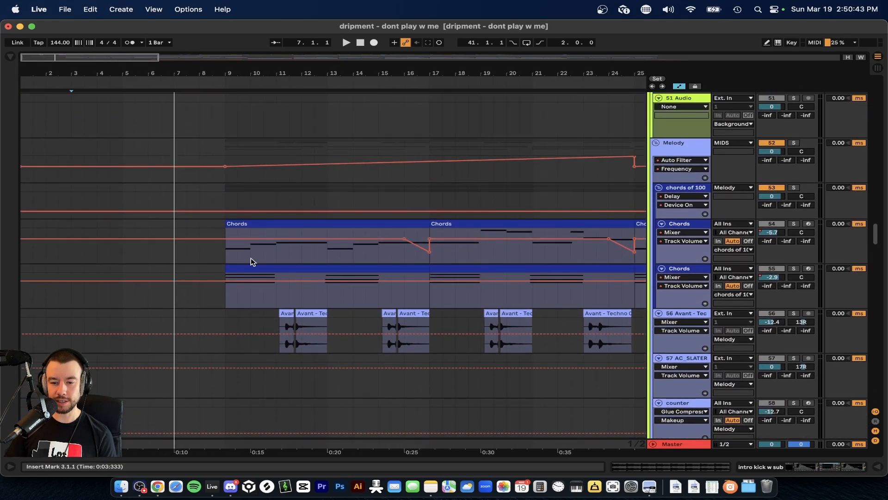
{"action": "left_click", "coordinate": [244, 268]}
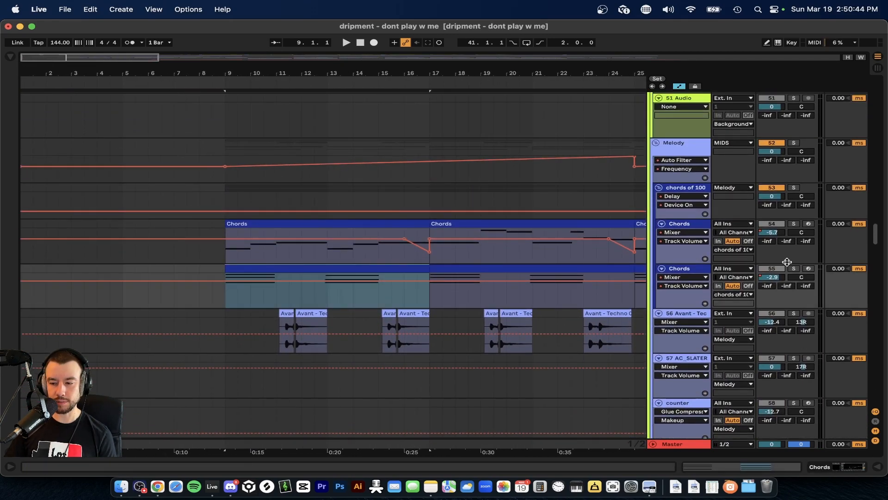
{"action": "double_click", "coordinate": [238, 269]}
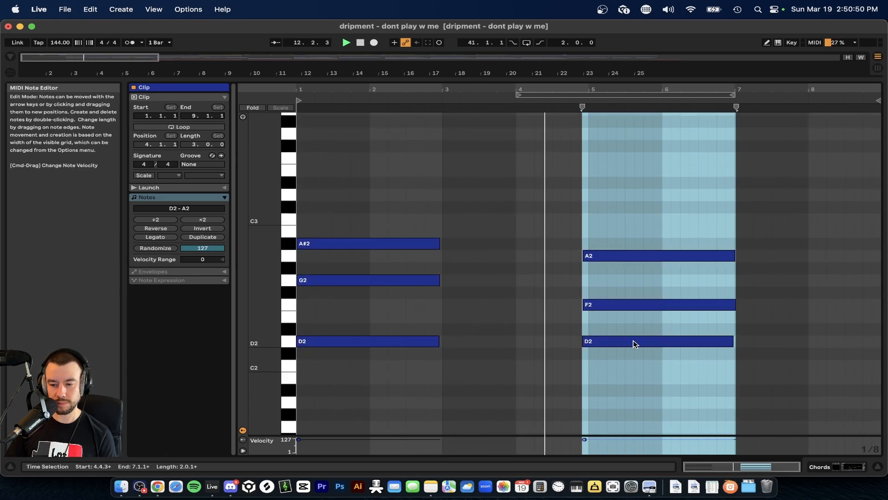
{"action": "key", "text": "super+alt+l"}
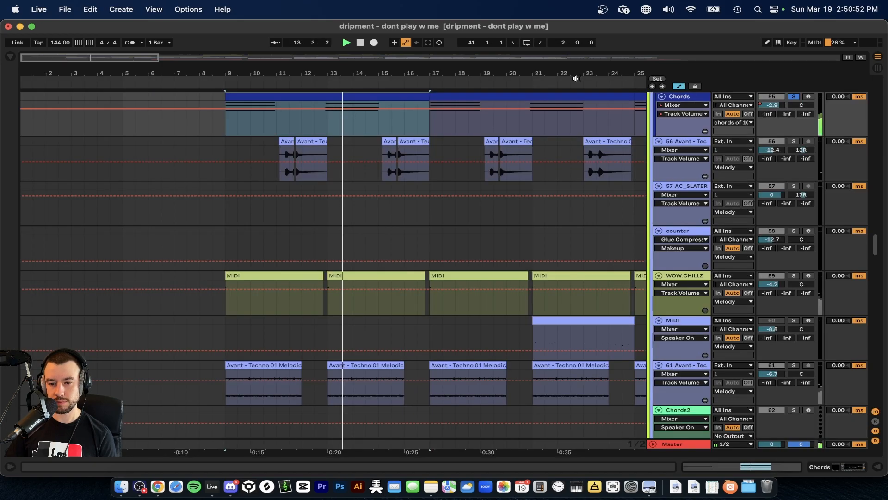
Step: Solo the upper Chords track instead of the lower one and play its clip from bar 9
{"action": "scroll", "coordinate": [356, 183], "scroll_direction": "up", "scroll_amount": 5}
{"action": "scroll", "coordinate": [356, 184], "scroll_direction": "right", "scroll_amount": 2}
{"action": "scroll", "coordinate": [356, 182], "scroll_direction": "up", "scroll_amount": 3}
{"action": "scroll", "coordinate": [354, 182], "scroll_direction": "down", "scroll_amount": 2}
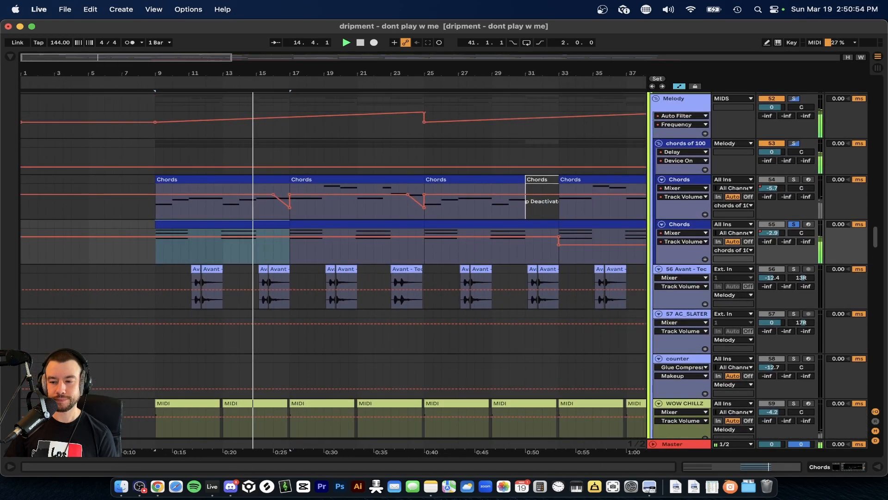
{"action": "key", "text": "Up"}
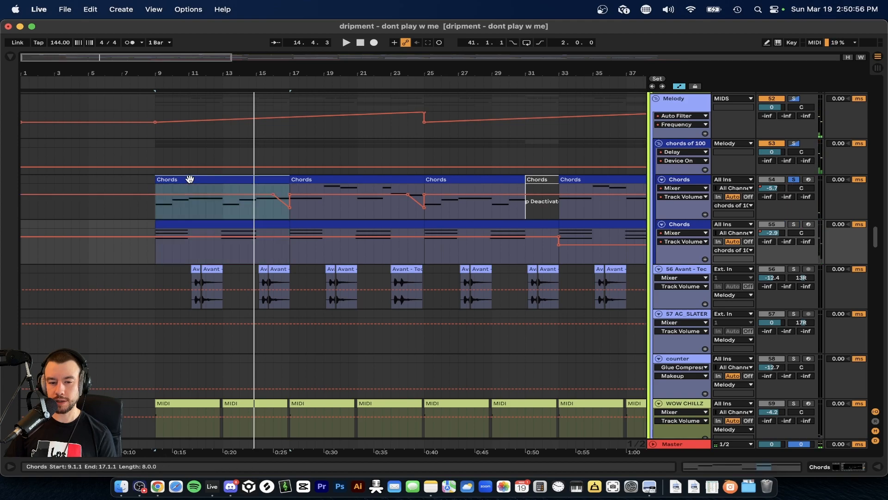
{"action": "key", "text": "space"}
{"action": "scroll", "coordinate": [175, 214], "scroll_direction": "up", "scroll_amount": 4}
{"action": "left_click", "coordinate": [176, 178]}
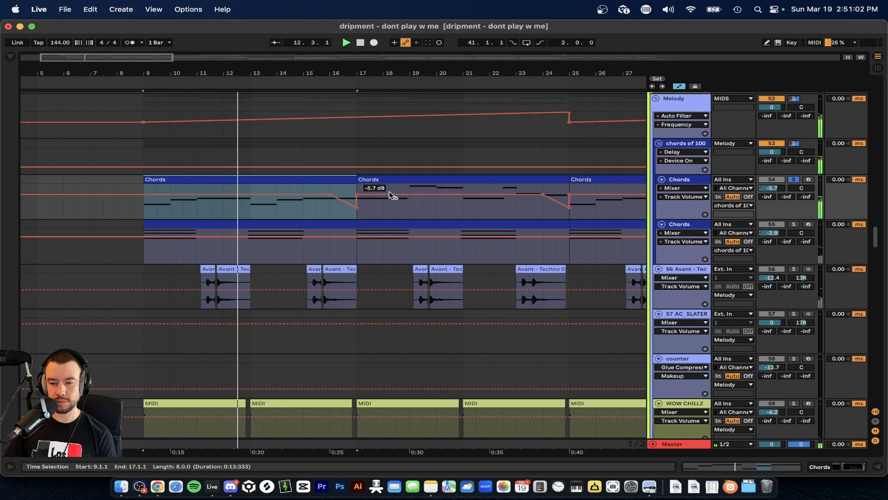
Step: Play the upper Chords clip from bar 17 and unsolo the track to hear it in the full mix
{"action": "left_click", "coordinate": [391, 180]}
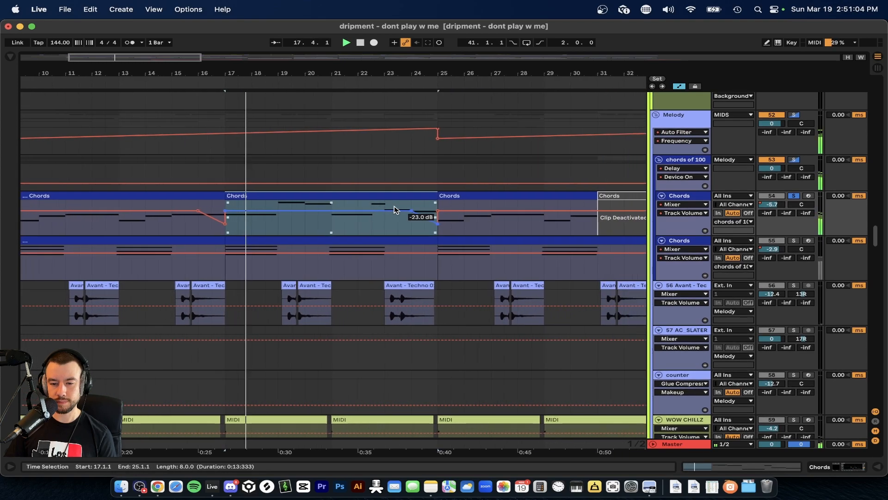
{"action": "scroll", "coordinate": [295, 222], "scroll_direction": "down", "scroll_amount": 4}
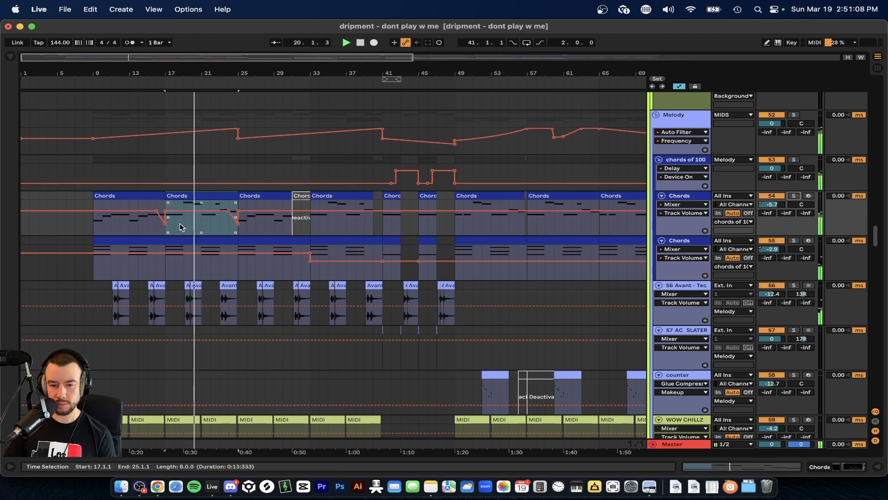
{"action": "scroll", "coordinate": [185, 226], "scroll_direction": "up", "scroll_amount": 4}
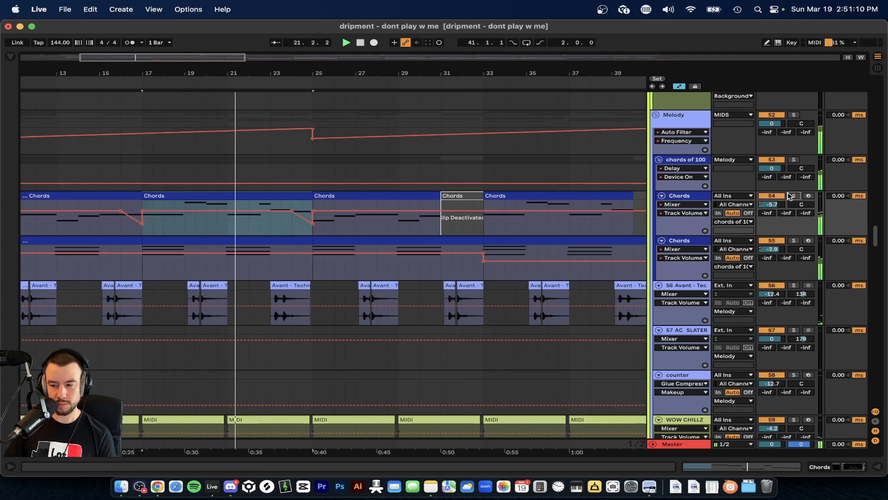
Step: Open the upper Chords clip at bar 17 in the MIDI note editor and examine its notes during playback
{"action": "double_click", "coordinate": [213, 197]}
{"action": "key", "text": "space"}
{"action": "scroll", "coordinate": [359, 244], "scroll_direction": "up", "scroll_amount": 5}
{"action": "left_click", "coordinate": [507, 273]}
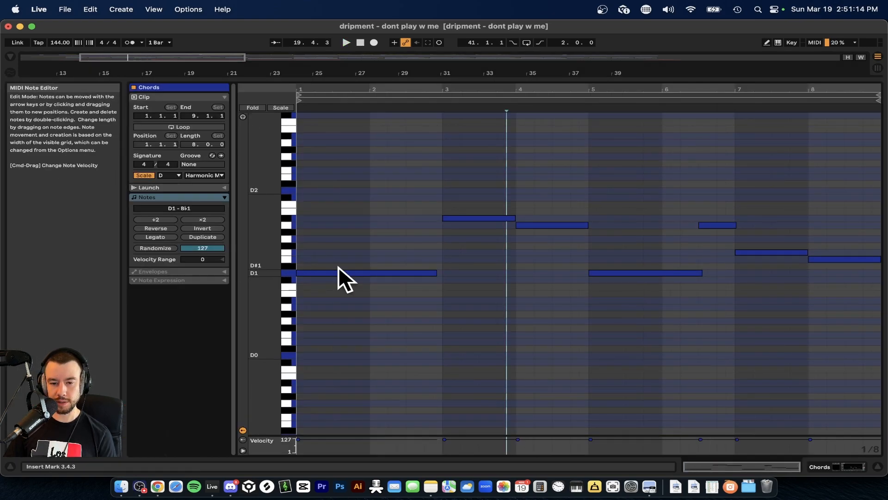
{"action": "scroll", "coordinate": [416, 280], "scroll_direction": "up", "scroll_amount": 1}
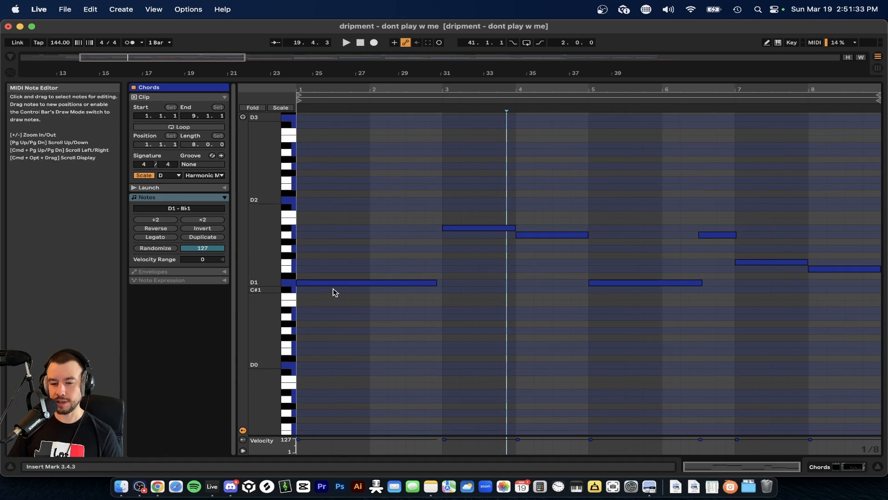
{"action": "key", "text": "space"}
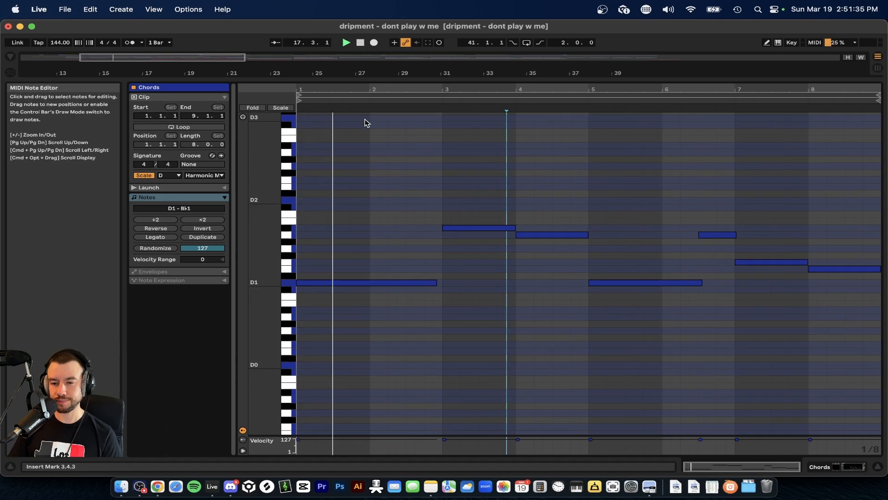
Step: Open the upper Chords track's bar 9 clip in the MIDI note editor and inspect its notes, including the D1 note at bar 3
{"action": "key", "text": "super+alt+l"}
{"action": "scroll", "coordinate": [276, 155], "scroll_direction": "left", "scroll_amount": 3}
{"action": "scroll", "coordinate": [276, 156], "scroll_direction": "up", "scroll_amount": 1}
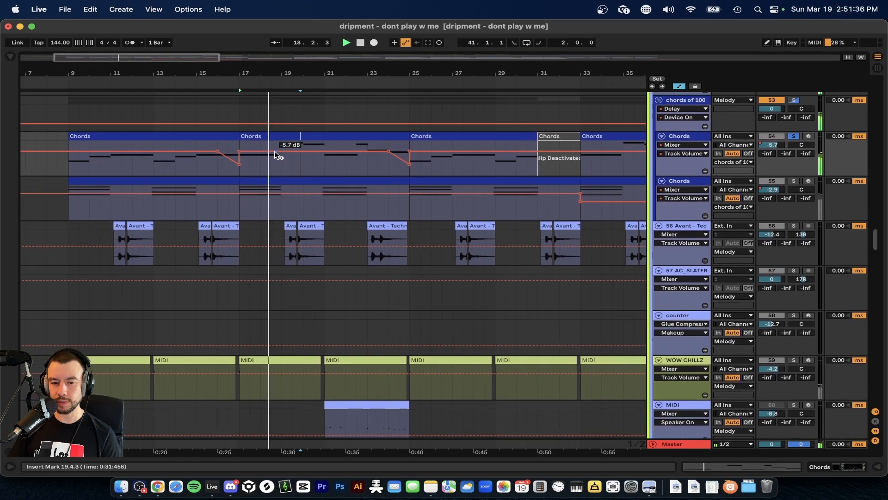
{"action": "double_click", "coordinate": [119, 137]}
{"action": "scroll", "coordinate": [329, 201], "scroll_direction": "up", "scroll_amount": 3}
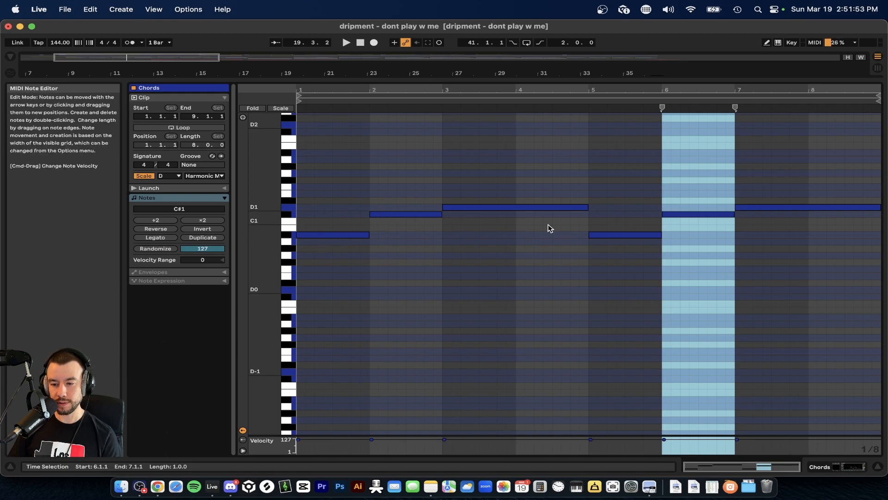
{"action": "left_click", "coordinate": [453, 207]}
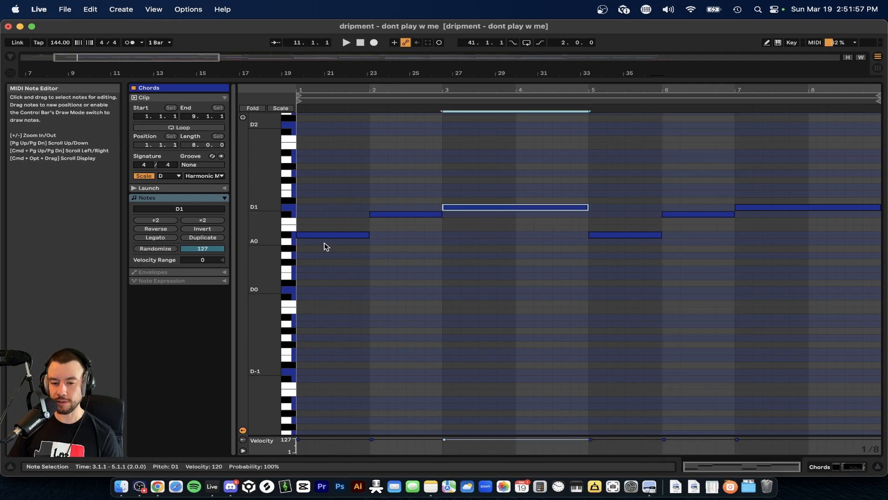
{"action": "left_click", "coordinate": [394, 245]}
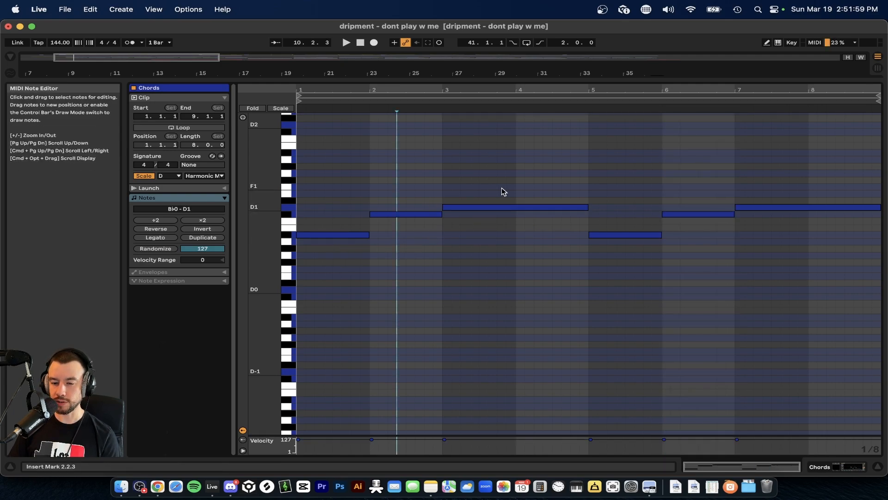
Step: Close the note editor, solo the WOW CHILLZ track, and show its device chain
{"action": "key", "text": "super+alt+l"}
{"action": "scroll", "coordinate": [215, 204], "scroll_direction": "down", "scroll_amount": 3}
{"action": "scroll", "coordinate": [860, 152], "scroll_direction": "up", "scroll_amount": 1}
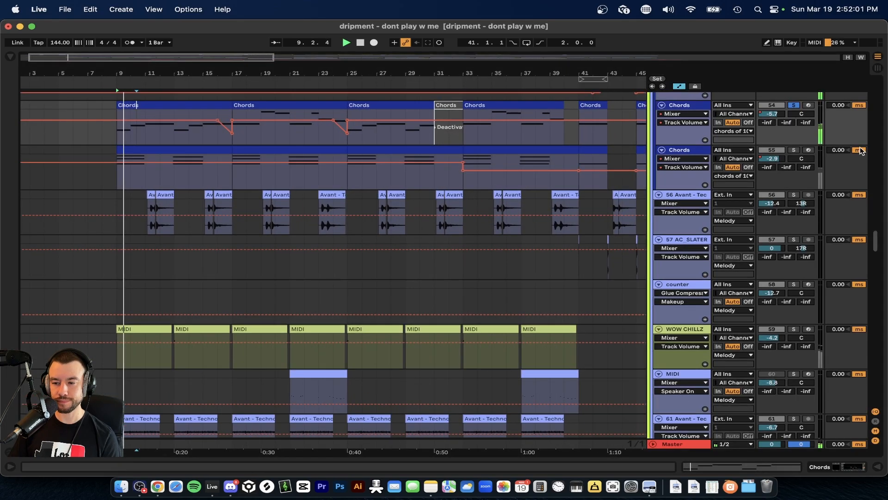
{"action": "scroll", "coordinate": [307, 231], "scroll_direction": "down", "scroll_amount": 4}
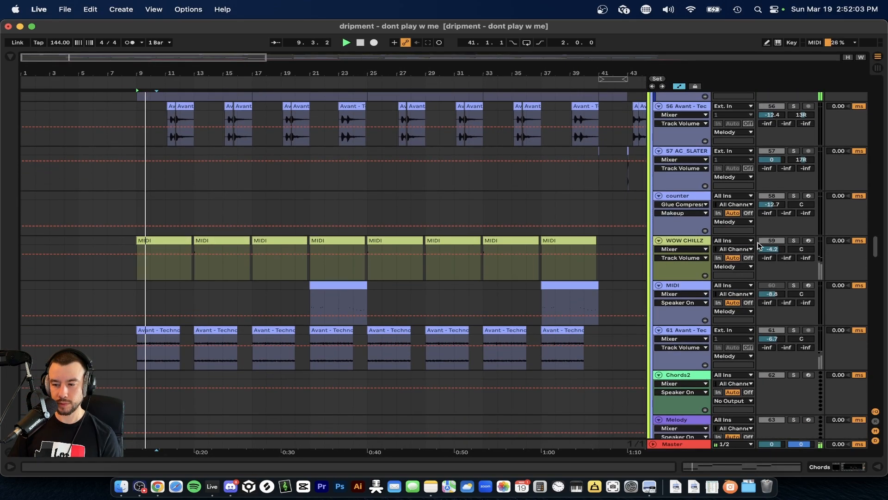
{"action": "left_click", "coordinate": [685, 242]}
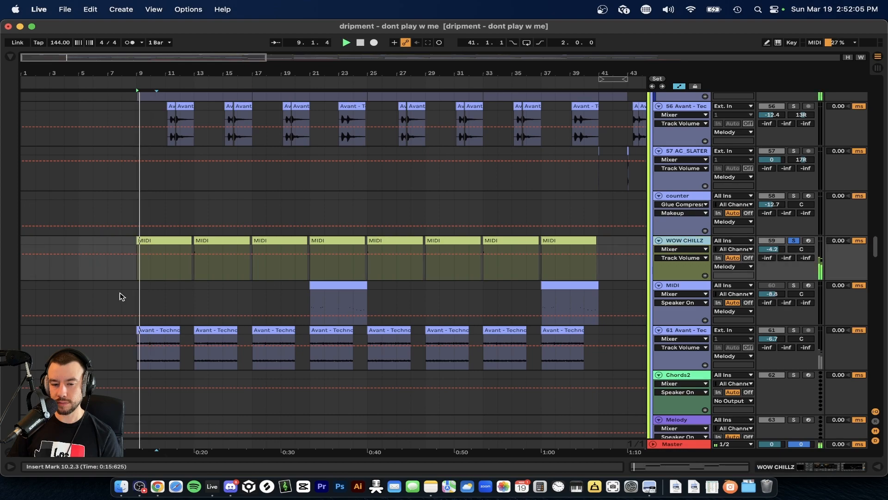
{"action": "double_click", "coordinate": [686, 246]}
{"action": "scroll", "coordinate": [185, 311], "scroll_direction": "down", "scroll_amount": 3}
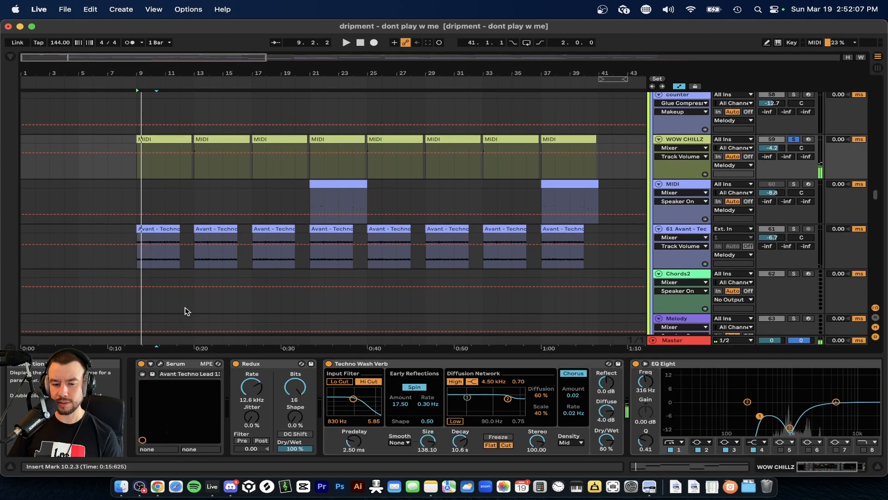
Step: Bypass the Techno Wash Verb on WOW CHILLZ and play the track from bar 9 without it
{"action": "scroll", "coordinate": [301, 386], "scroll_direction": "right", "scroll_amount": 3}
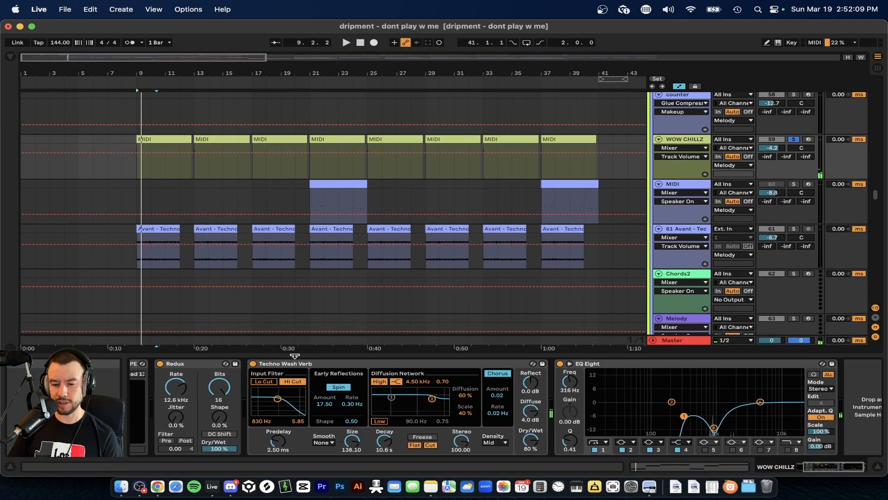
{"action": "left_click", "coordinate": [262, 370]}
{"action": "left_click", "coordinate": [253, 365]}
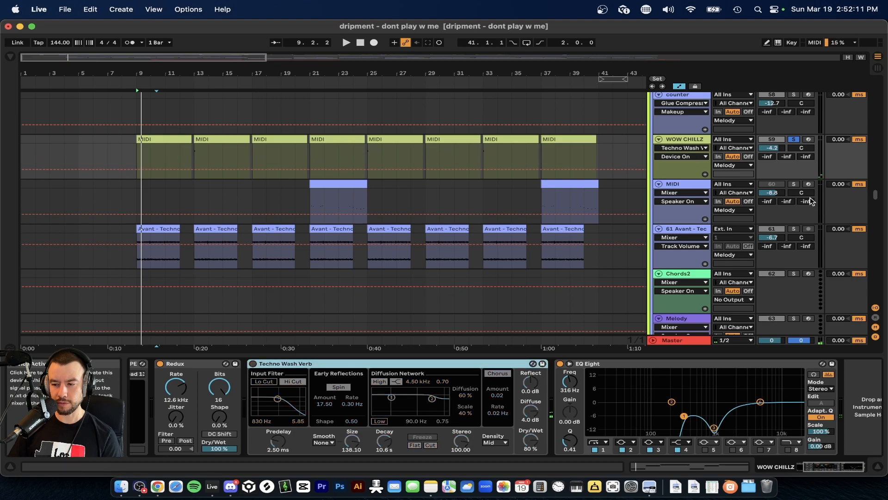
{"action": "key", "text": "space"}
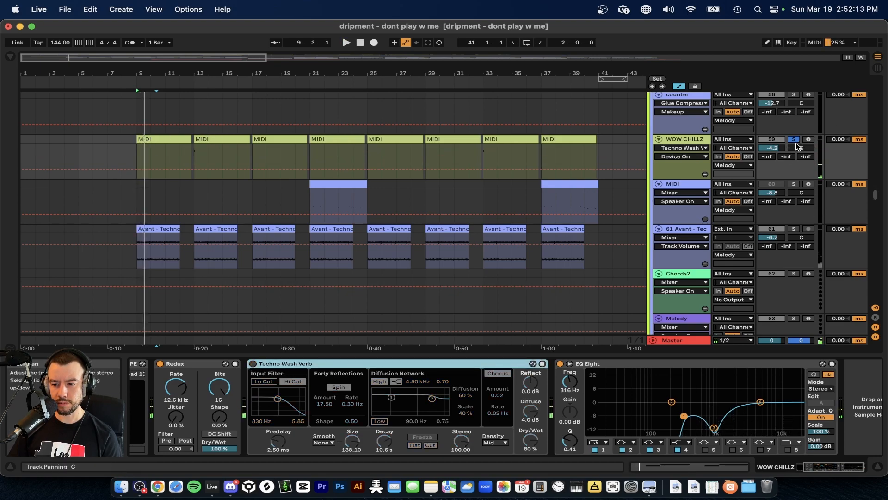
{"action": "key", "text": "space"}
{"action": "scroll", "coordinate": [361, 391], "scroll_direction": "left", "scroll_amount": 3}
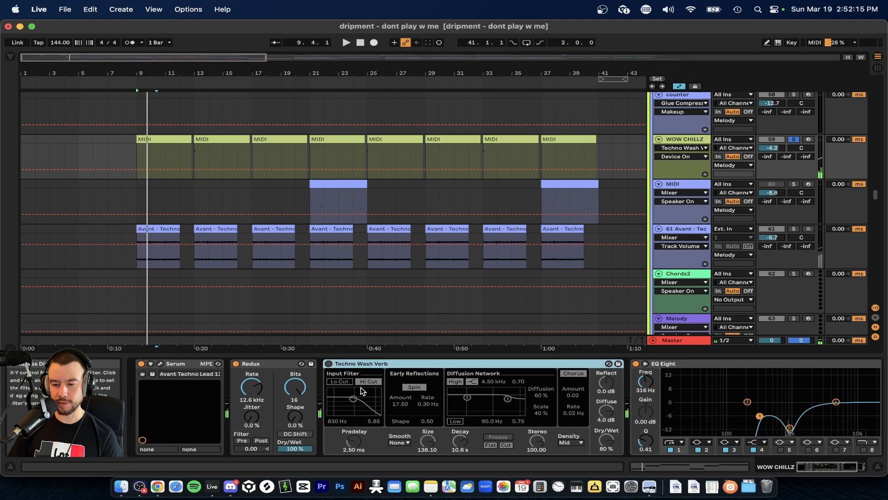
Step: Bypass Redux during playback of WOW CHILLZ, and turn Redux and Techno Wash Verb back on
{"action": "left_click", "coordinate": [236, 363]}
{"action": "key", "text": "space"}
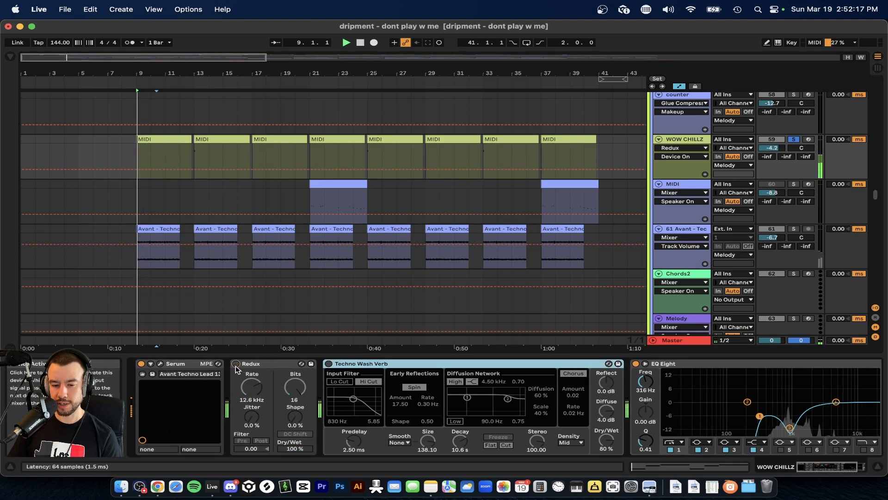
{"action": "left_click", "coordinate": [236, 364]}
{"action": "left_click", "coordinate": [329, 364]}
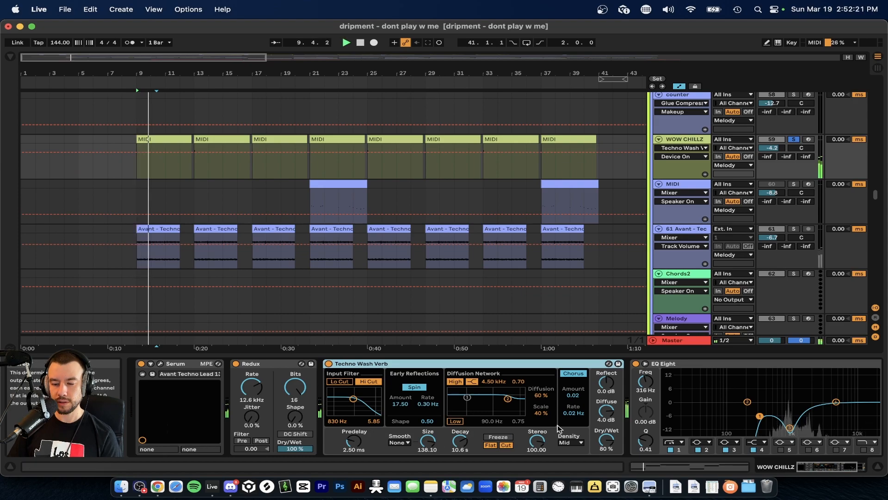
Step: Unsolo WOW CHILLZ and play the full mix from bar 9
{"action": "left_click", "coordinate": [795, 140]}
{"action": "key", "text": "space"}
{"action": "key", "text": "space"}
{"action": "scroll", "coordinate": [157, 190], "scroll_direction": "down", "scroll_amount": 2}
{"action": "scroll", "coordinate": [167, 178], "scroll_direction": "up", "scroll_amount": 3}
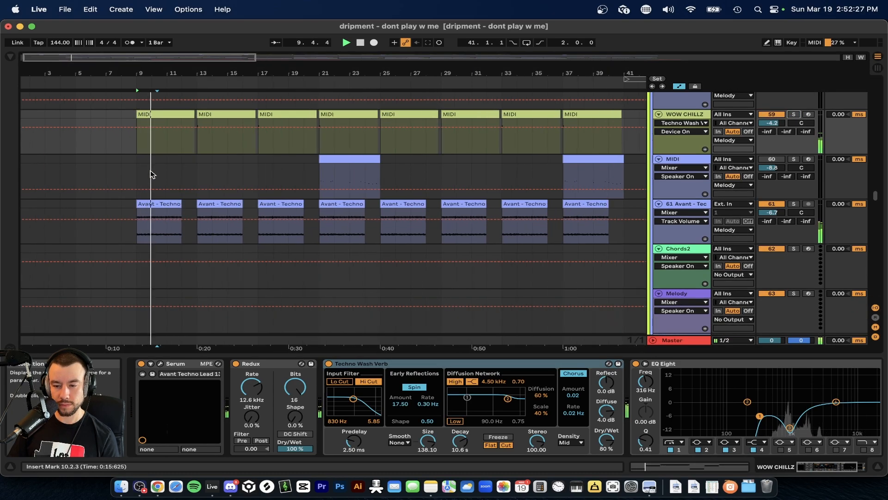
Step: Solo the 61 Avant track and examine its first Melodic Loop Arp 7 clip's waveform, warp and pitch settings in the clip view
{"action": "left_click", "coordinate": [794, 194]}
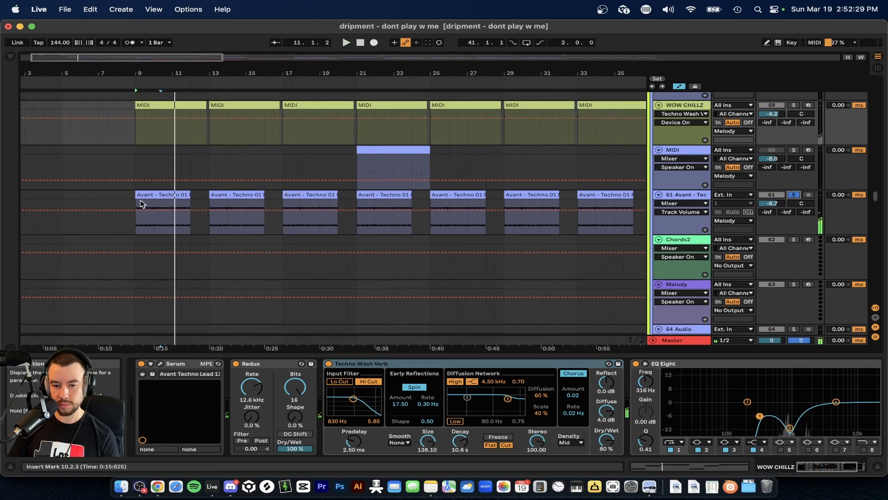
{"action": "scroll", "coordinate": [140, 199], "scroll_direction": "up", "scroll_amount": 5}
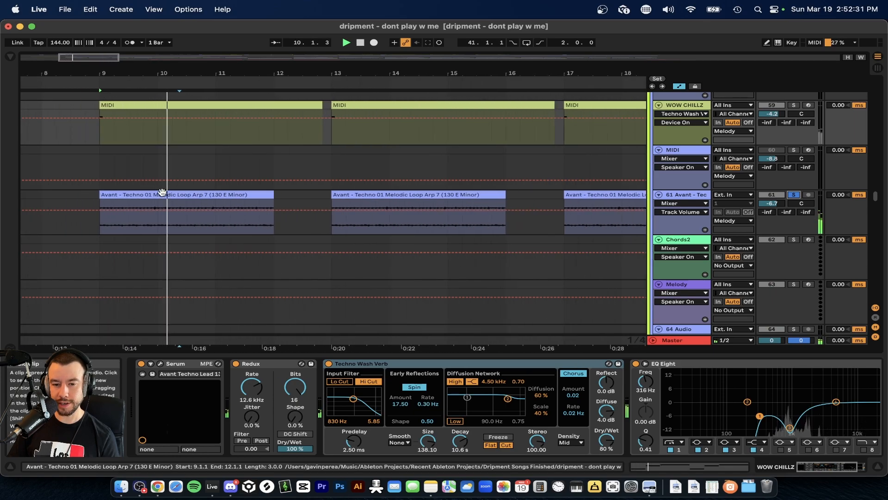
{"action": "double_click", "coordinate": [222, 194]}
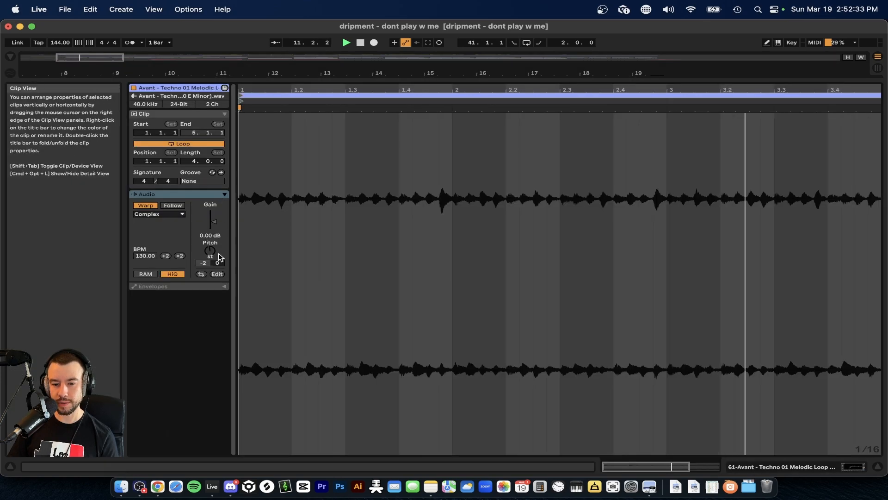
{"action": "key", "text": "space"}
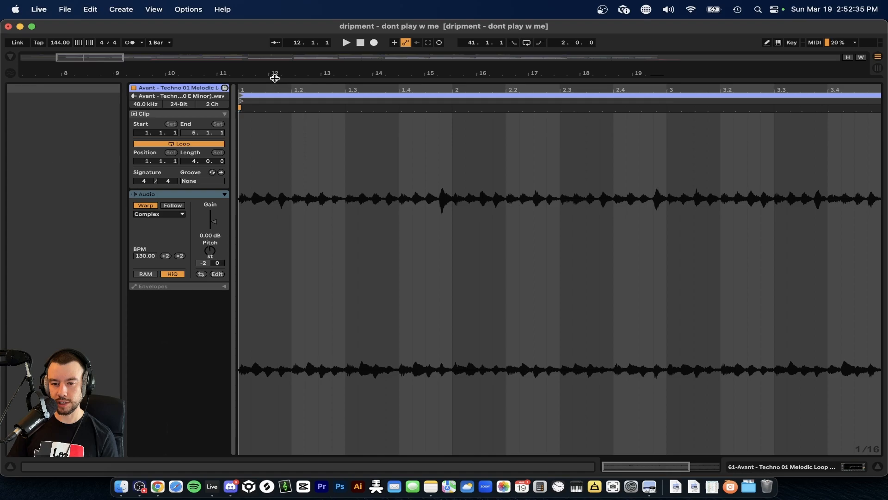
{"action": "key", "text": "super+alt+l"}
Step: Unsolo the 61 Avant track and play the full mix from bar 9
{"action": "scroll", "coordinate": [172, 203], "scroll_direction": "up", "scroll_amount": 3}
{"action": "scroll", "coordinate": [174, 210], "scroll_direction": "down", "scroll_amount": 3}
{"action": "key", "text": "space"}
{"action": "left_click", "coordinate": [796, 161]}
{"action": "scroll", "coordinate": [384, 268], "scroll_direction": "down", "scroll_amount": 4}
{"action": "scroll", "coordinate": [384, 269], "scroll_direction": "up", "scroll_amount": 10}
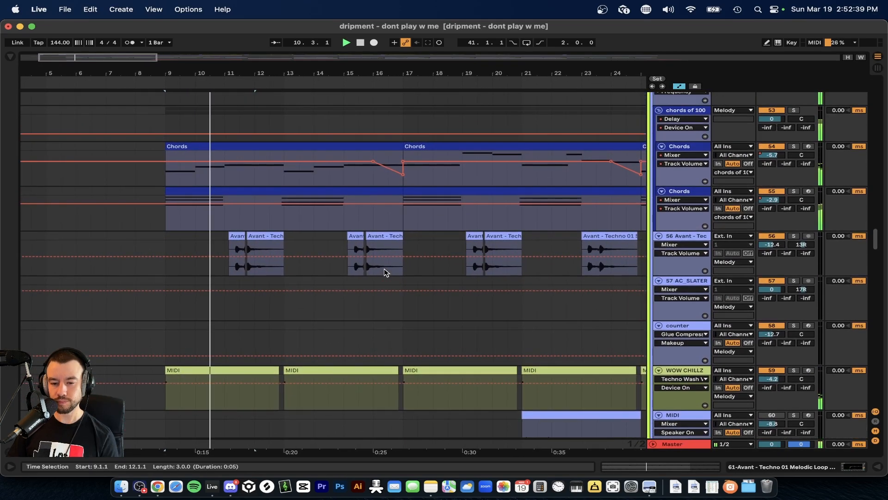
Step: Solo the 56 Avant track to hear its Synth Loop 10 clips, and unsolo it to compare them within the full mix
{"action": "scroll", "coordinate": [277, 277], "scroll_direction": "up", "scroll_amount": 3}
{"action": "left_click", "coordinate": [794, 236]}
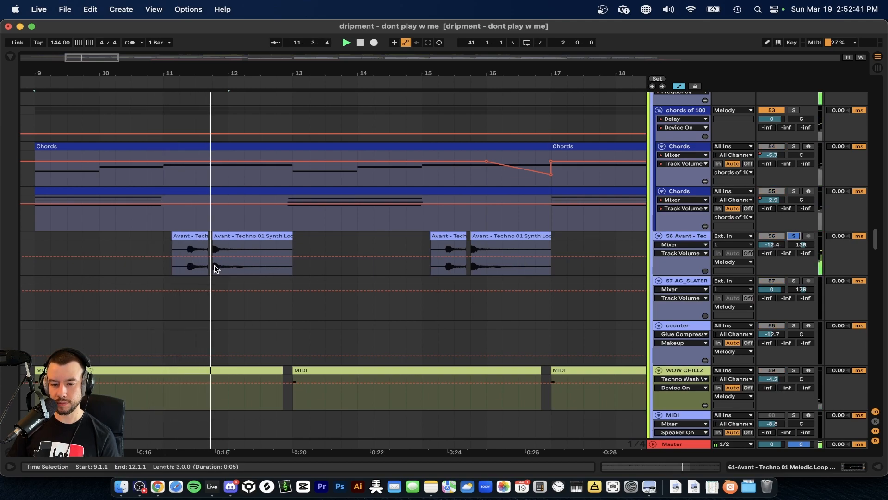
{"action": "scroll", "coordinate": [415, 253], "scroll_direction": "up", "scroll_amount": 5}
{"action": "scroll", "coordinate": [498, 257], "scroll_direction": "down", "scroll_amount": 3}
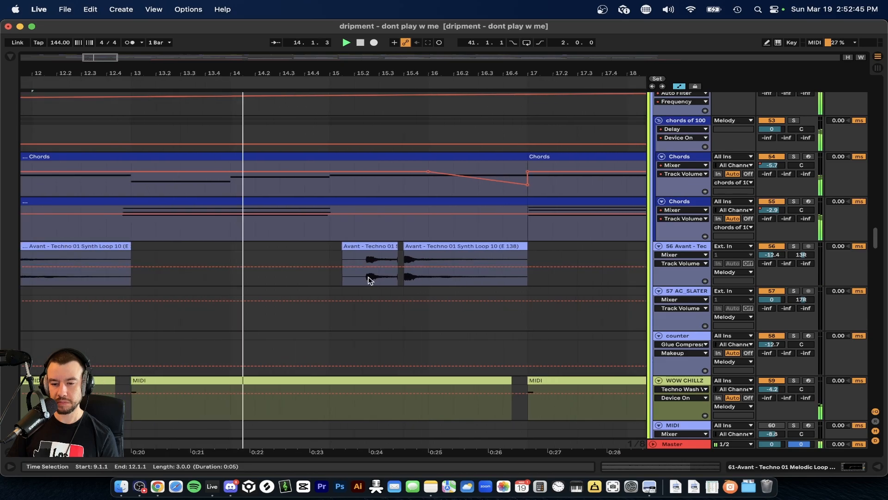
{"action": "scroll", "coordinate": [370, 279], "scroll_direction": "down", "scroll_amount": 1}
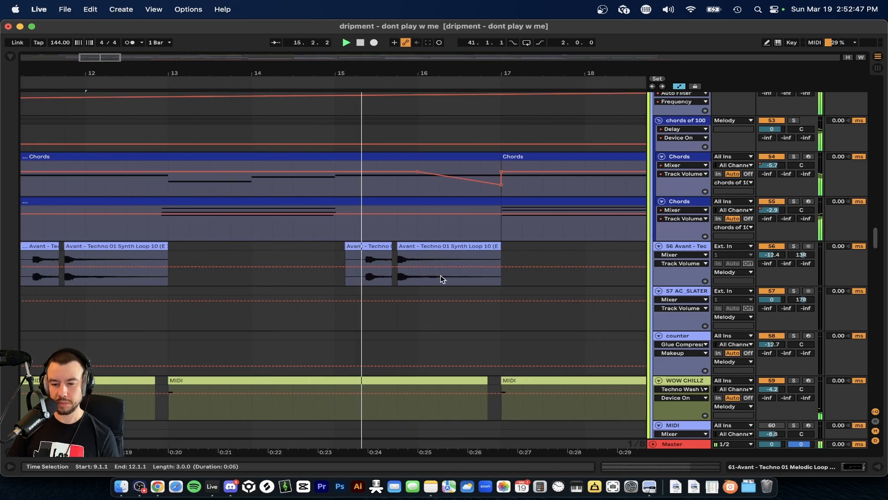
{"action": "scroll", "coordinate": [453, 272], "scroll_direction": "down", "scroll_amount": 5}
{"action": "scroll", "coordinate": [454, 272], "scroll_direction": "up", "scroll_amount": 4}
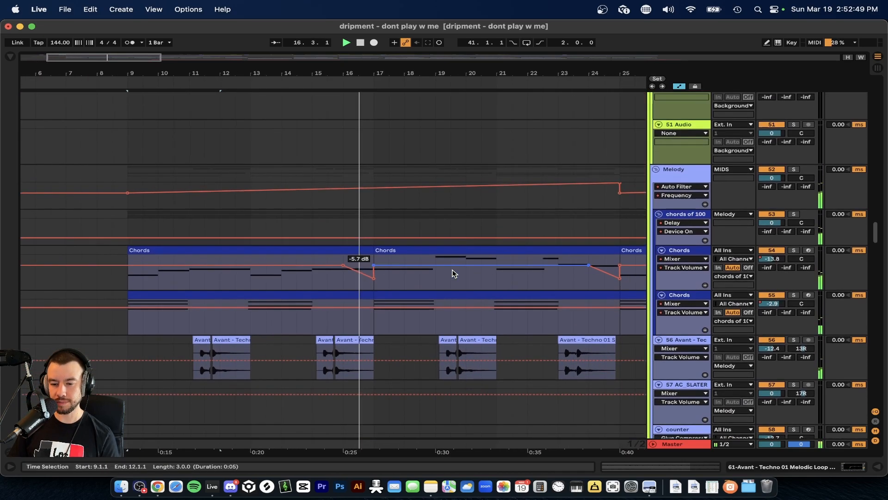
Step: Solo MIDI track 48, play its clip from bar 17, and show the track's device chain
{"action": "scroll", "coordinate": [453, 270], "scroll_direction": "down", "scroll_amount": 3}
{"action": "scroll", "coordinate": [454, 272], "scroll_direction": "down", "scroll_amount": 3}
{"action": "scroll", "coordinate": [454, 273], "scroll_direction": "up", "scroll_amount": 5}
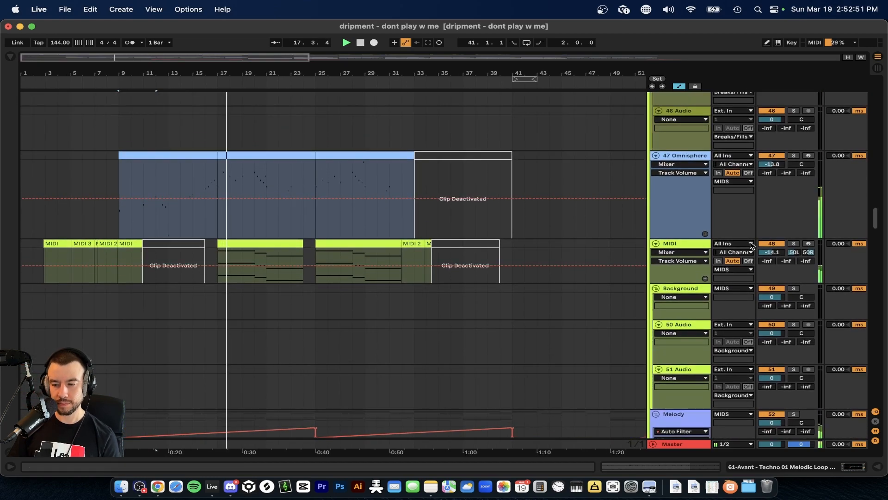
{"action": "left_click", "coordinate": [793, 243]}
{"action": "double_click", "coordinate": [235, 247]}
{"action": "key", "text": "space"}
{"action": "left_click", "coordinate": [822, 464]}
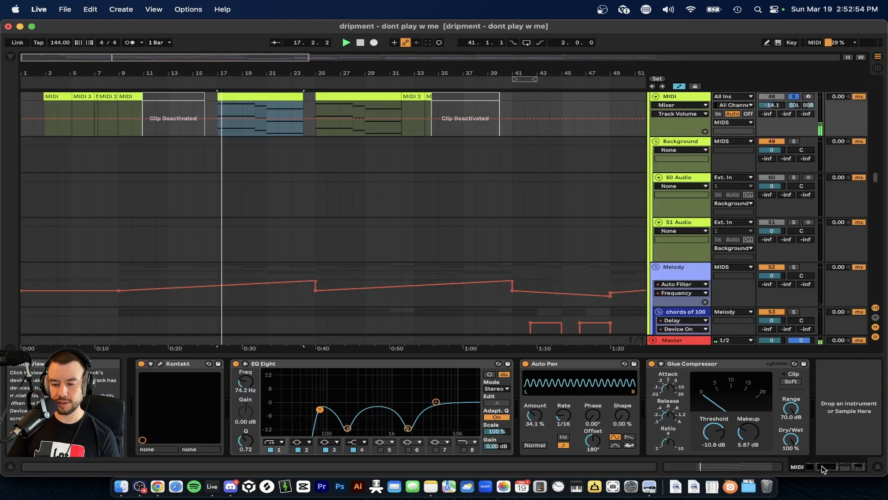
Step: Solo the 47 Omnisphere track, play its first clip from bar 9, and show the track's device chain
{"action": "key", "text": "space"}
{"action": "left_click", "coordinate": [184, 356]}
{"action": "scroll", "coordinate": [189, 331], "scroll_direction": "down", "scroll_amount": 3}
{"action": "scroll", "coordinate": [189, 331], "scroll_direction": "up", "scroll_amount": 5}
{"action": "scroll", "coordinate": [118, 261], "scroll_direction": "up", "scroll_amount": 4}
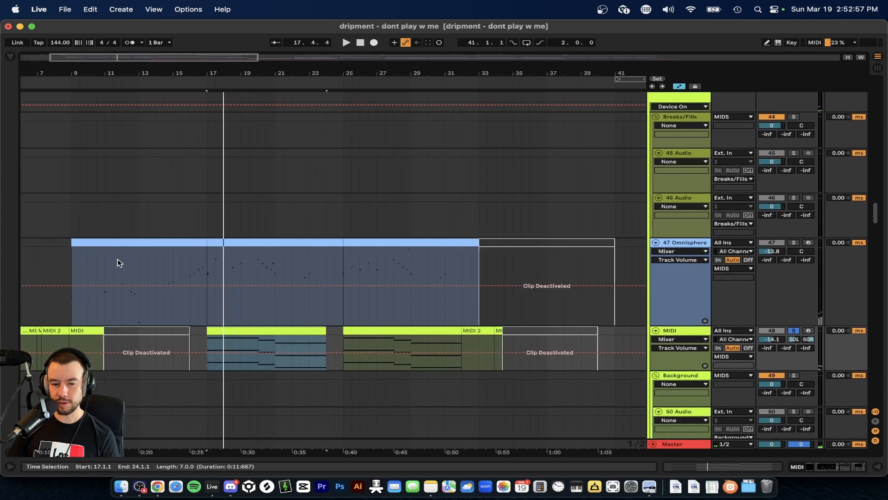
{"action": "scroll", "coordinate": [118, 263], "scroll_direction": "left", "scroll_amount": 4}
{"action": "left_click", "coordinate": [170, 244]}
{"action": "left_click", "coordinate": [796, 242]}
{"action": "key", "text": "space"}
{"action": "double_click", "coordinate": [677, 243]}
{"action": "scroll", "coordinate": [231, 274], "scroll_direction": "down", "scroll_amount": 3}
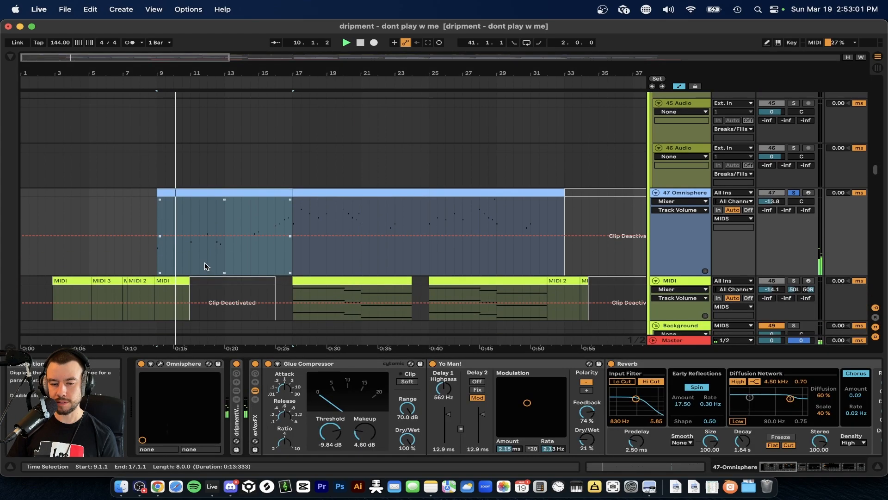
Step: Open the 47 Omnisphere clip at bar 9, examine its full note range, and return to the arrangement
{"action": "scroll", "coordinate": [190, 261], "scroll_direction": "up", "scroll_amount": 2}
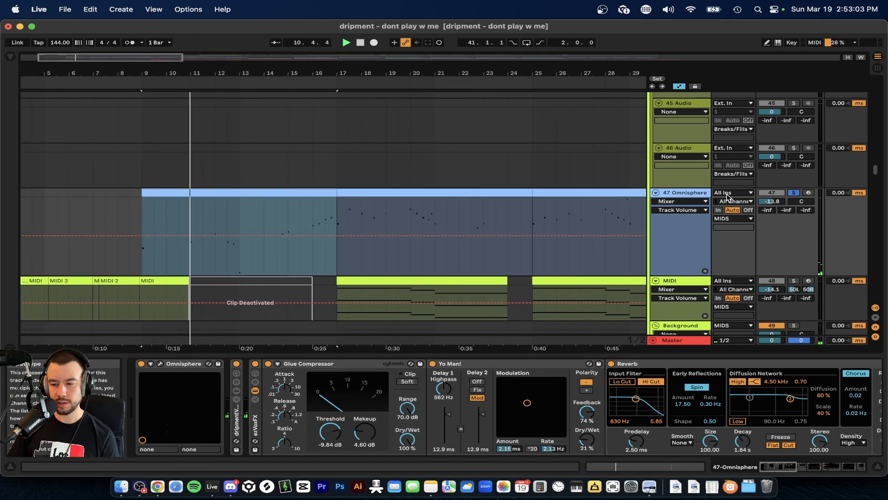
{"action": "double_click", "coordinate": [353, 210]}
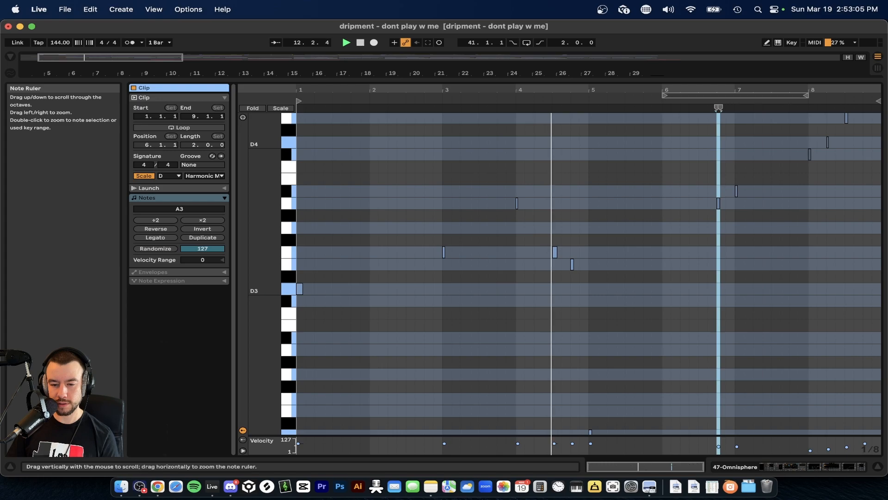
{"action": "scroll", "coordinate": [316, 288], "scroll_direction": "down", "scroll_amount": 5}
{"action": "left_click", "coordinate": [471, 290]}
{"action": "scroll", "coordinate": [440, 294], "scroll_direction": "up", "scroll_amount": 1}
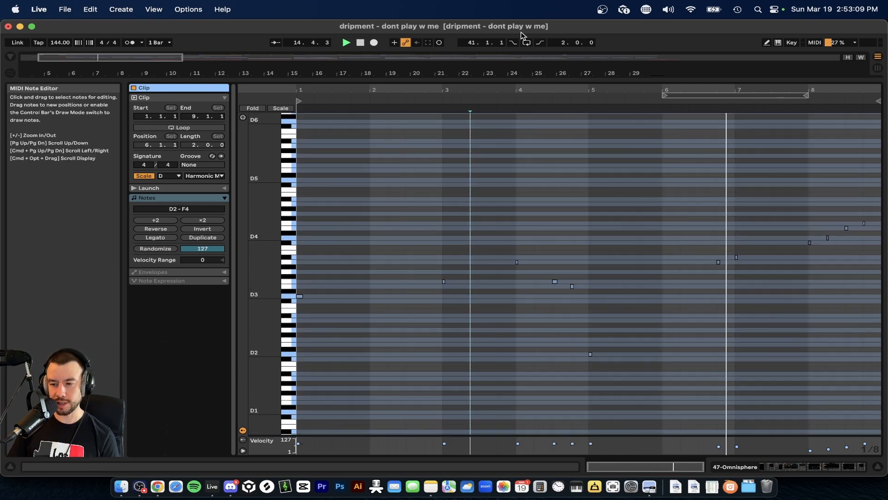
{"action": "double_click", "coordinate": [485, 81]}
Step: View the notes of the 47 Omnisphere clip starting at bar 17, and return to the arrangement
{"action": "scroll", "coordinate": [234, 173], "scroll_direction": "up", "scroll_amount": 1}
{"action": "scroll", "coordinate": [342, 154], "scroll_direction": "right", "scroll_amount": 3}
{"action": "scroll", "coordinate": [342, 154], "scroll_direction": "up", "scroll_amount": 1}
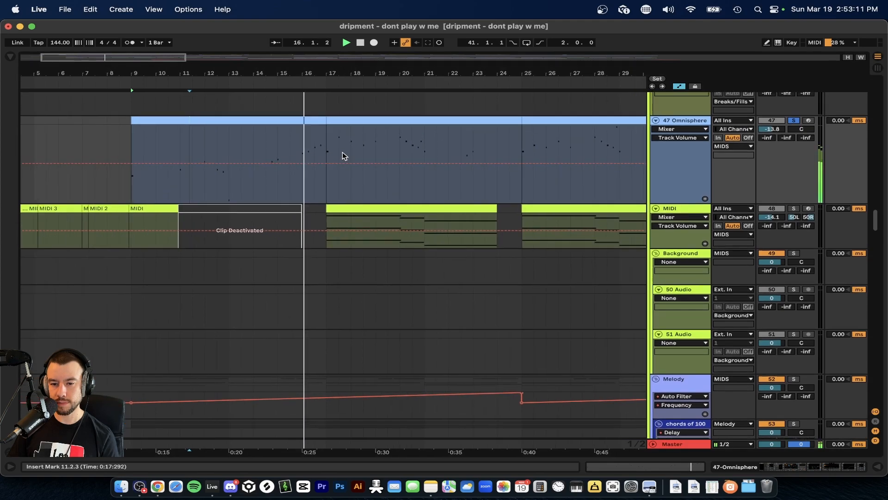
{"action": "double_click", "coordinate": [293, 132]}
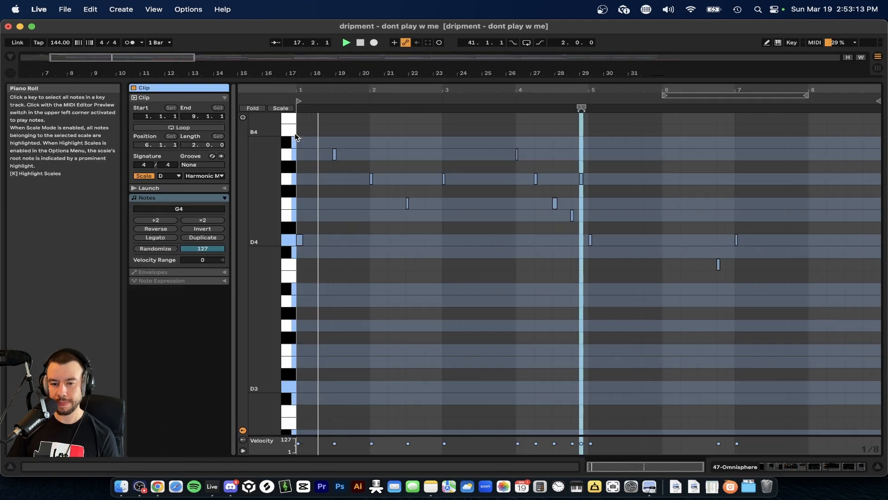
{"action": "double_click", "coordinate": [348, 79]}
Step: Play the soloed 47 Omnisphere track from bar 17, and unsolo it to hear the full mix from bar 25
{"action": "key", "text": "space"}
{"action": "left_click_drag", "start_coordinate": [96, 201], "coordinate": [296, 191]}
{"action": "left_click", "coordinate": [292, 194]}
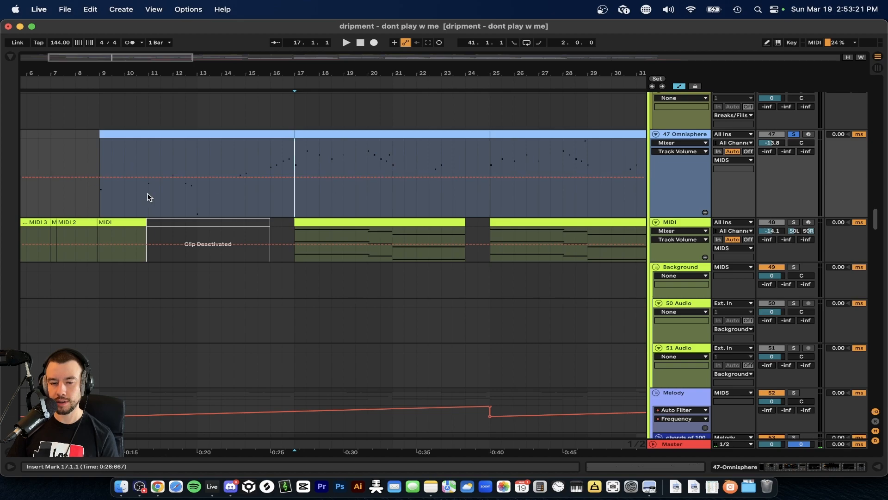
{"action": "scroll", "coordinate": [483, 173], "scroll_direction": "right", "scroll_amount": 4}
{"action": "scroll", "coordinate": [484, 173], "scroll_direction": "down", "scroll_amount": 2}
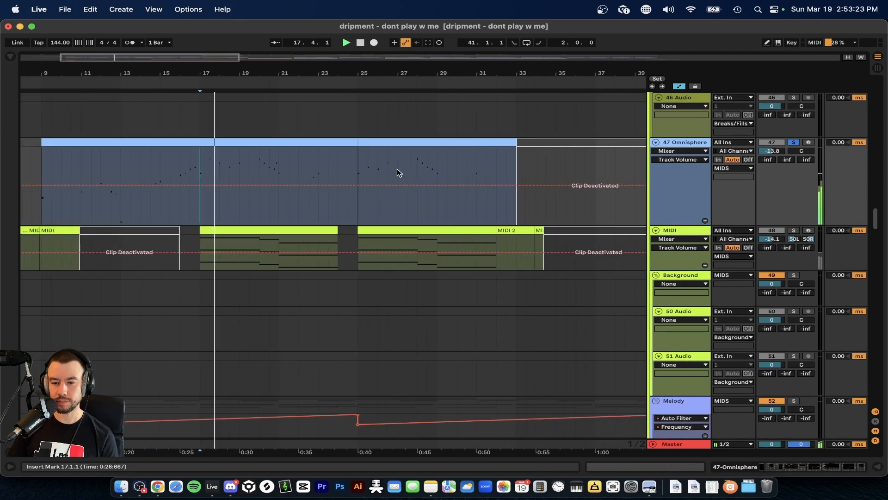
{"action": "left_click", "coordinate": [356, 170]}
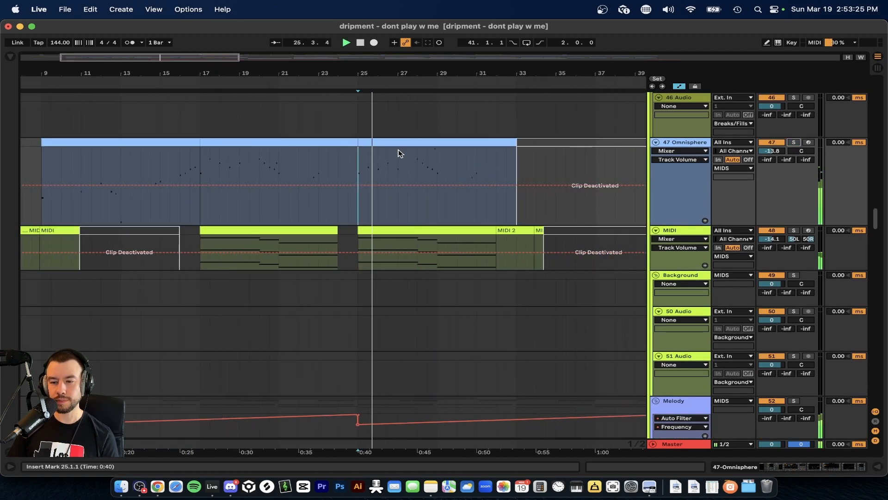
Step: Look through the mid, melody and vocal tracks during playback, and examine the Havok Buildup Drums clip at bar 33 on track 15
{"action": "scroll", "coordinate": [398, 153], "scroll_direction": "down", "scroll_amount": 2}
{"action": "scroll", "coordinate": [317, 219], "scroll_direction": "up", "scroll_amount": 10}
{"action": "scroll", "coordinate": [317, 218], "scroll_direction": "right", "scroll_amount": 4}
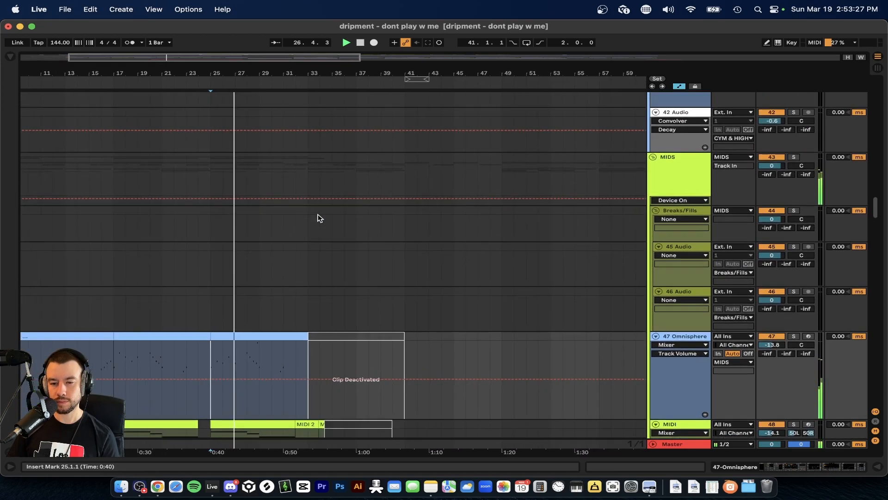
{"action": "scroll", "coordinate": [317, 219], "scroll_direction": "down", "scroll_amount": 8}
{"action": "scroll", "coordinate": [318, 218], "scroll_direction": "down", "scroll_amount": 2}
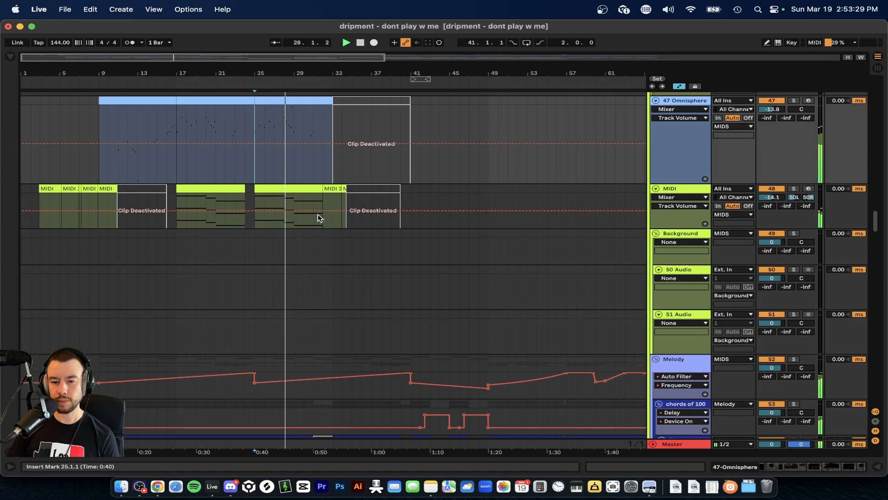
{"action": "scroll", "coordinate": [317, 218], "scroll_direction": "down", "scroll_amount": 15}
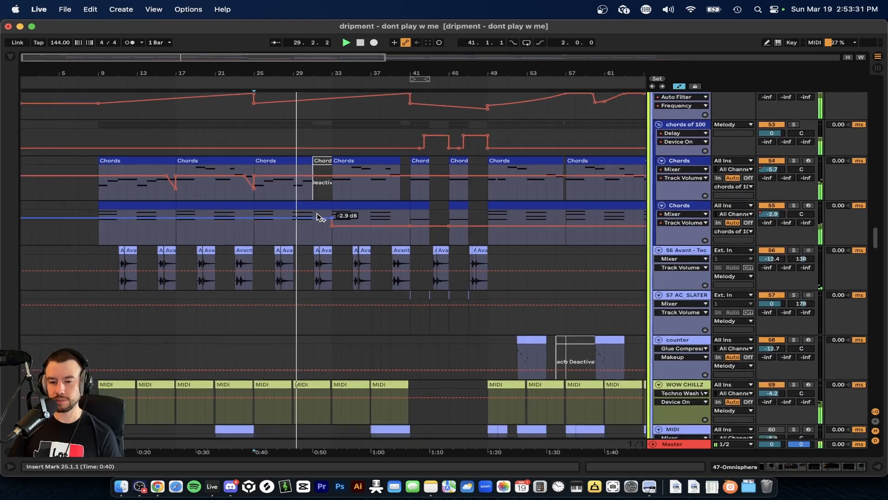
{"action": "scroll", "coordinate": [317, 219], "scroll_direction": "down", "scroll_amount": 2}
{"action": "scroll", "coordinate": [318, 218], "scroll_direction": "up", "scroll_amount": 20}
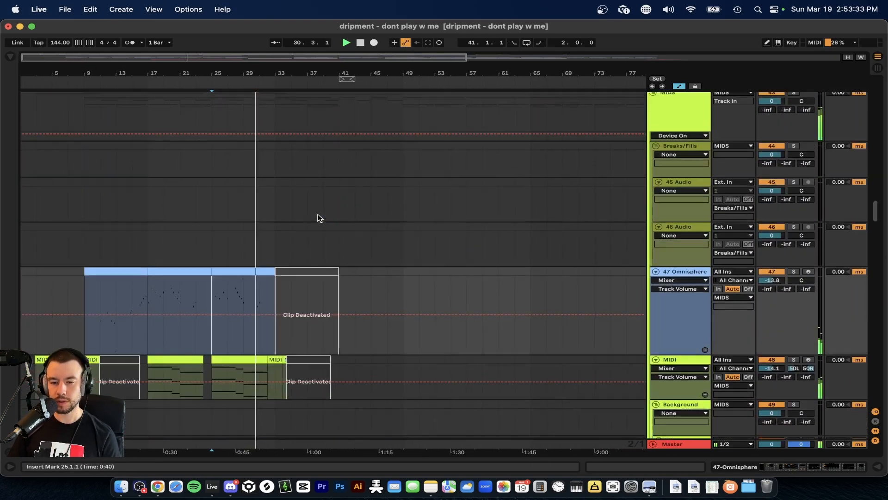
{"action": "scroll", "coordinate": [318, 215], "scroll_direction": "up", "scroll_amount": 20}
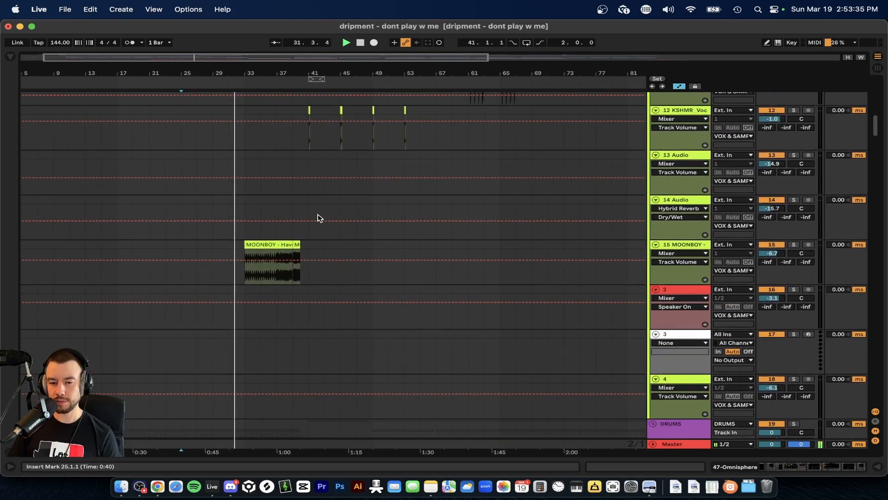
{"action": "scroll", "coordinate": [319, 217], "scroll_direction": "down", "scroll_amount": 2}
{"action": "scroll", "coordinate": [251, 238], "scroll_direction": "up", "scroll_amount": 10}
{"action": "scroll", "coordinate": [251, 238], "scroll_direction": "right", "scroll_amount": 3}
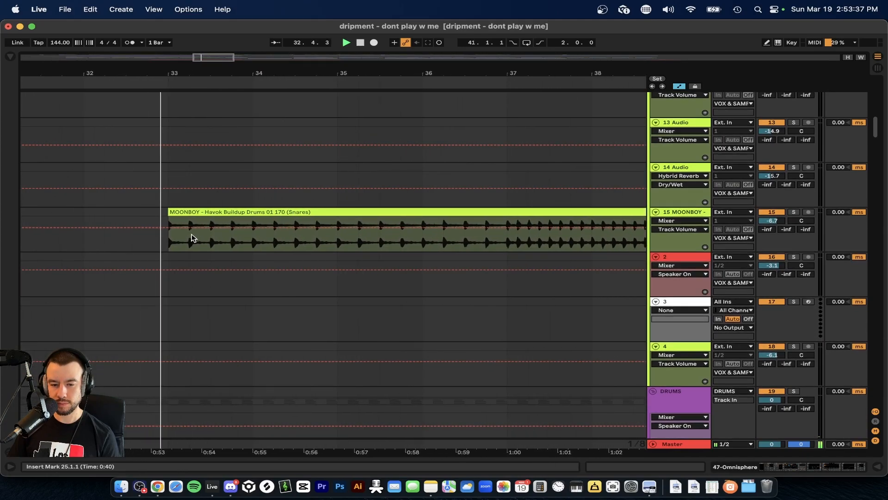
Step: Solo the two hat loop tracks in the spicy hats group and play them from bar 9
{"action": "scroll", "coordinate": [246, 268], "scroll_direction": "down", "scroll_amount": 8}
{"action": "scroll", "coordinate": [321, 245], "scroll_direction": "down", "scroll_amount": 10}
{"action": "scroll", "coordinate": [321, 246], "scroll_direction": "down", "scroll_amount": 11}
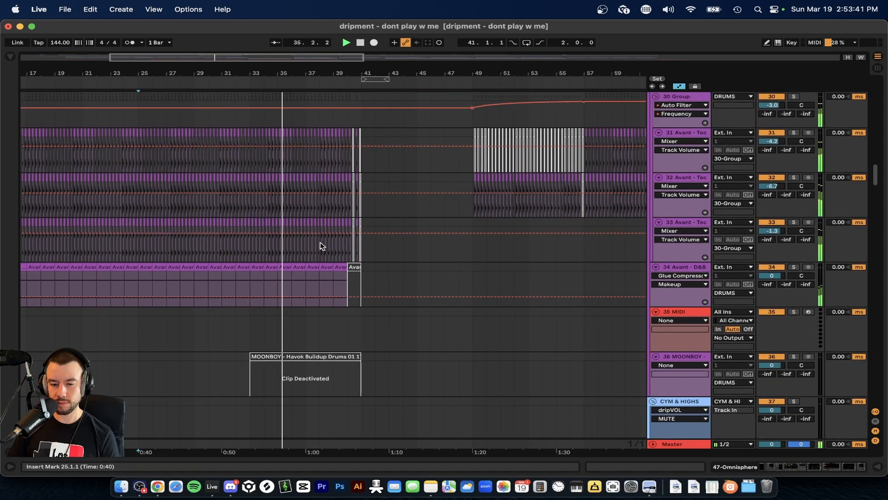
{"action": "scroll", "coordinate": [311, 248], "scroll_direction": "up", "scroll_amount": 6}
{"action": "scroll", "coordinate": [306, 232], "scroll_direction": "up", "scroll_amount": 3}
{"action": "scroll", "coordinate": [305, 185], "scroll_direction": "left", "scroll_amount": 3}
{"action": "scroll", "coordinate": [306, 184], "scroll_direction": "up", "scroll_amount": 4}
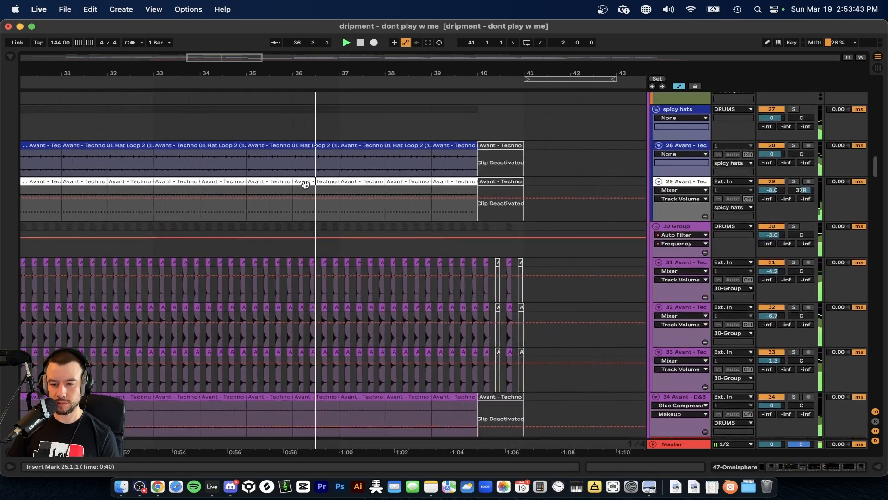
{"action": "scroll", "coordinate": [305, 184], "scroll_direction": "right", "scroll_amount": 3}
{"action": "left_click", "coordinate": [791, 149]}
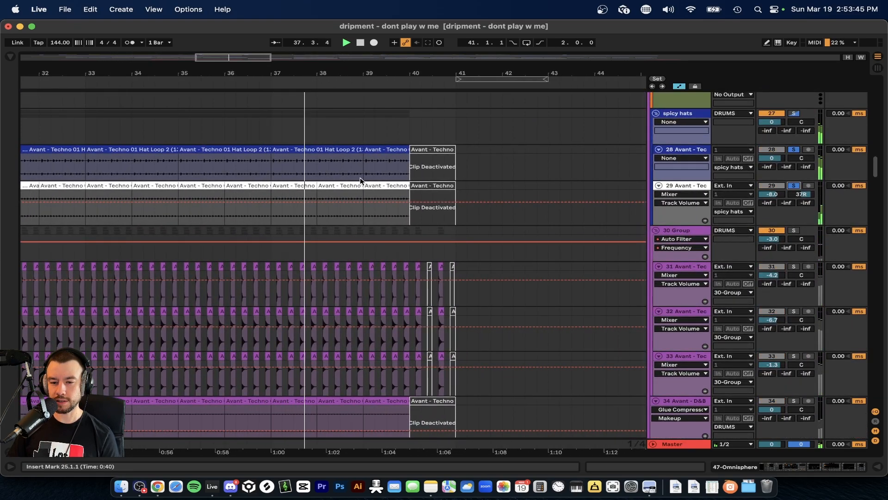
{"action": "scroll", "coordinate": [360, 177], "scroll_direction": "down", "scroll_amount": 5}
{"action": "scroll", "coordinate": [360, 176], "scroll_direction": "left", "scroll_amount": 5}
{"action": "left_click", "coordinate": [140, 164]}
{"action": "key", "text": "space"}
{"action": "key", "text": "space"}
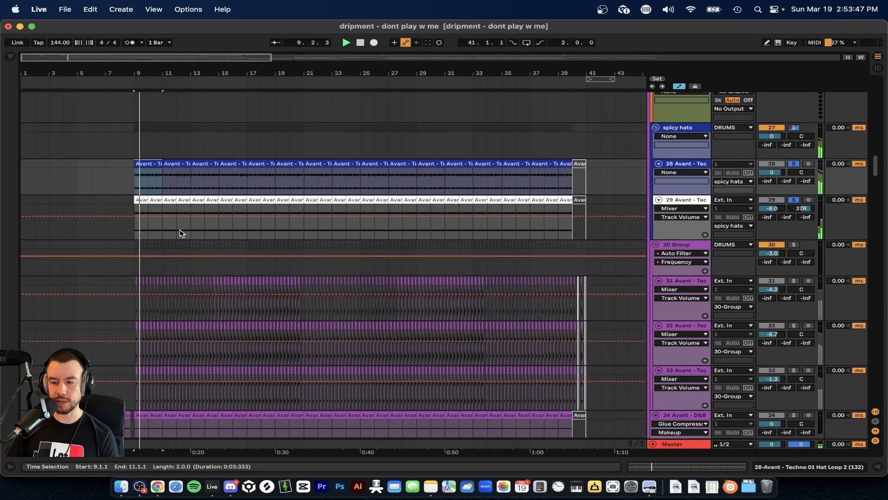
Step: Examine the Hat Loop 2 and Hat Loop 16 clips at bar 9 on the spicy hats tracks
{"action": "scroll", "coordinate": [179, 230], "scroll_direction": "down", "scroll_amount": 1}
{"action": "scroll", "coordinate": [181, 231], "scroll_direction": "up", "scroll_amount": 3}
{"action": "scroll", "coordinate": [510, 278], "scroll_direction": "down", "scroll_amount": 4}
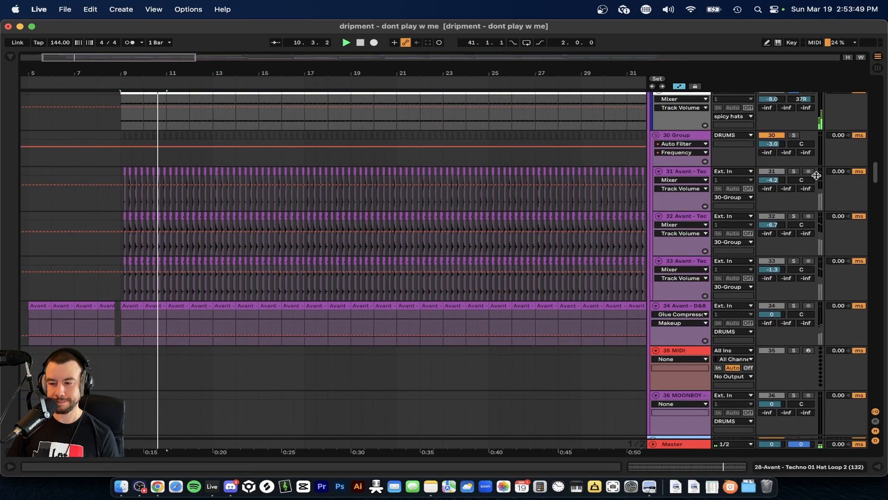
{"action": "scroll", "coordinate": [304, 257], "scroll_direction": "up", "scroll_amount": 4}
{"action": "scroll", "coordinate": [303, 258], "scroll_direction": "left", "scroll_amount": 1}
{"action": "scroll", "coordinate": [158, 197], "scroll_direction": "up", "scroll_amount": 5}
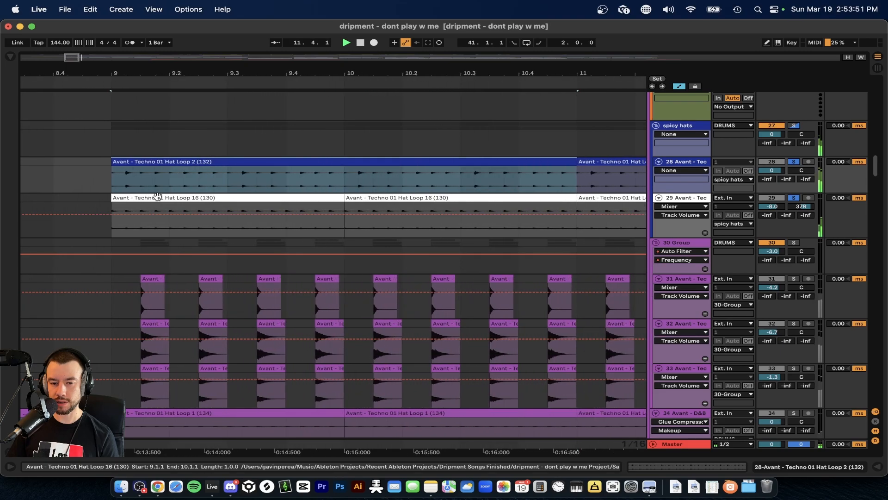
{"action": "scroll", "coordinate": [164, 199], "scroll_direction": "down", "scroll_amount": 6}
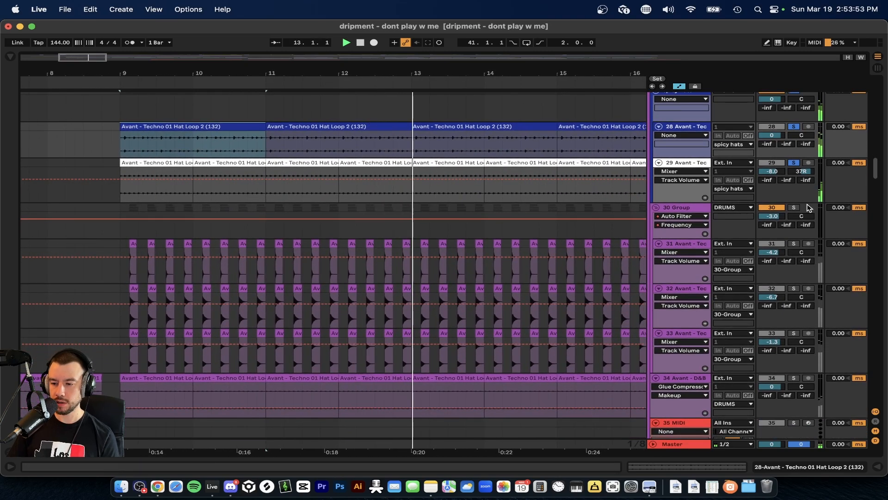
Step: Add the 30 Group to the solo, replay from bar 9, and examine its layered hat clips
{"action": "key", "text": "space"}
{"action": "scroll", "coordinate": [131, 292], "scroll_direction": "up", "scroll_amount": 3}
{"action": "scroll", "coordinate": [127, 288], "scroll_direction": "down", "scroll_amount": 2}
{"action": "scroll", "coordinate": [128, 289], "scroll_direction": "right", "scroll_amount": 2}
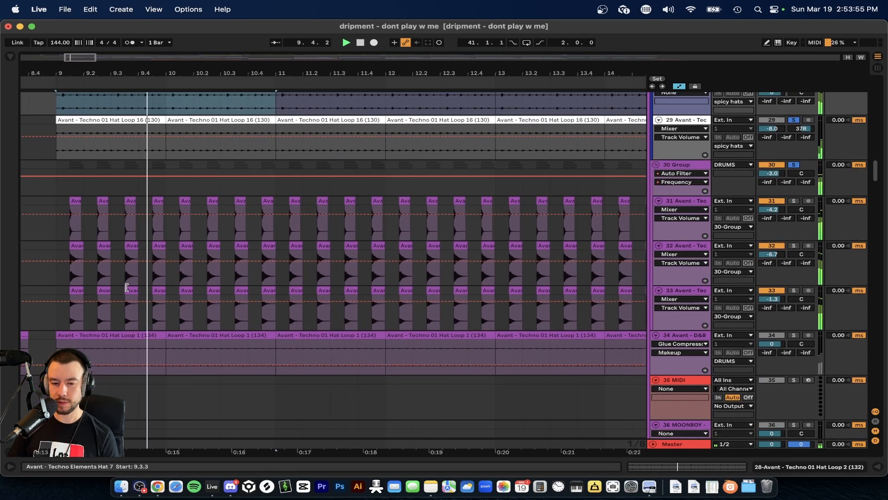
{"action": "scroll", "coordinate": [126, 288], "scroll_direction": "down", "scroll_amount": 3}
{"action": "scroll", "coordinate": [127, 287], "scroll_direction": "down", "scroll_amount": 2}
{"action": "scroll", "coordinate": [126, 288], "scroll_direction": "up", "scroll_amount": 5}
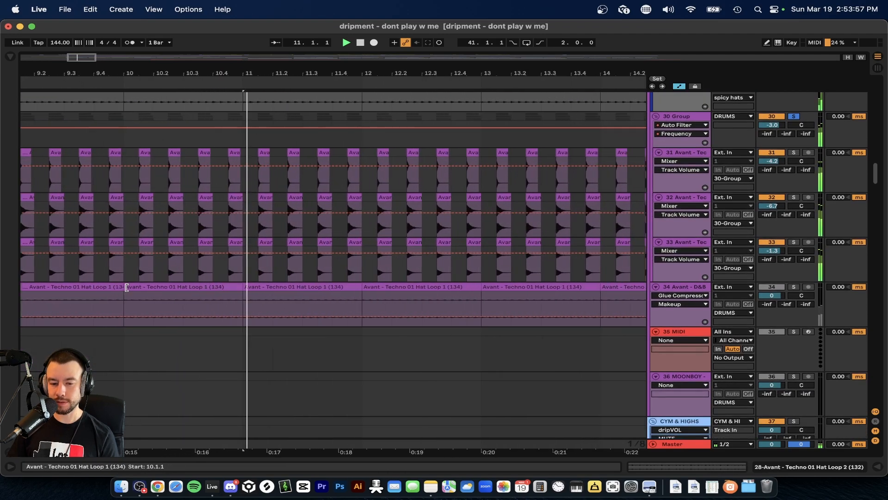
Step: Add the 34 Avant track to the solo and view its Hat Loop 1 clips against the layered hats
{"action": "scroll", "coordinate": [126, 287], "scroll_direction": "down", "scroll_amount": 4}
{"action": "left_click", "coordinate": [793, 288]}
{"action": "left_click", "coordinate": [123, 307]}
{"action": "scroll", "coordinate": [123, 306], "scroll_direction": "up", "scroll_amount": 4}
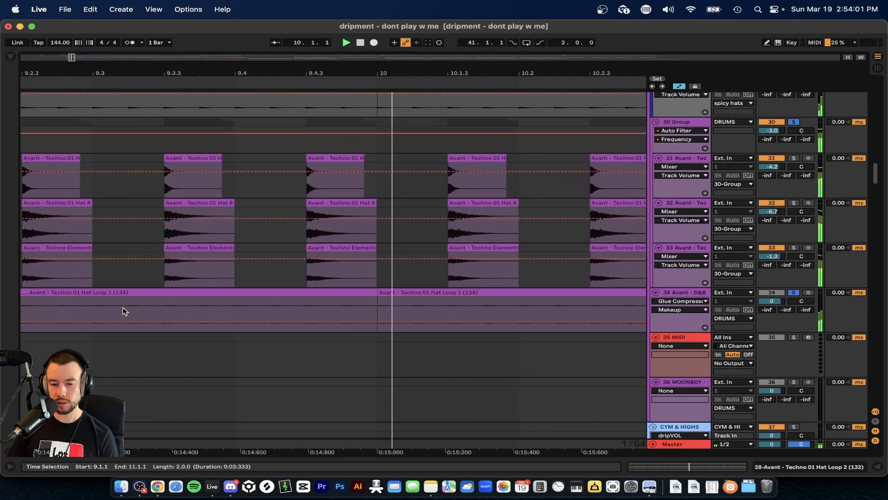
{"action": "scroll", "coordinate": [123, 307], "scroll_direction": "down", "scroll_amount": 3}
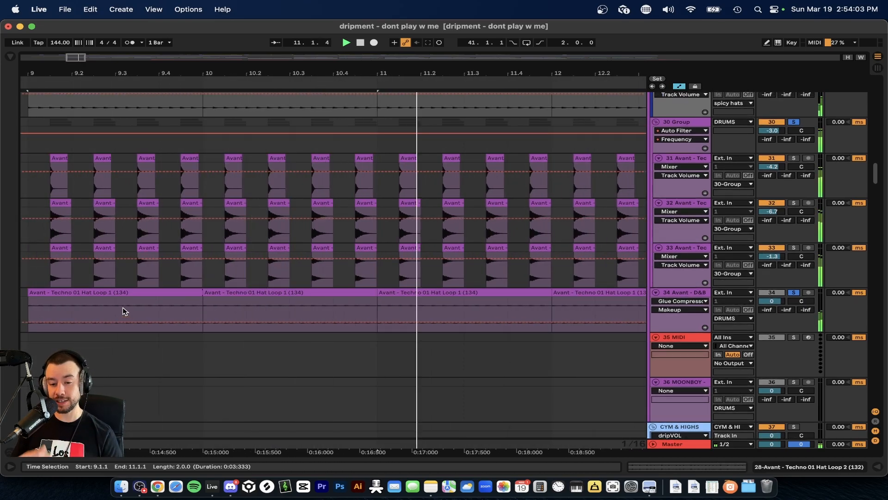
Step: Show and toggle the spicy hats group's EQ Eight, and view the 30 Group's Auto Filter before hiding the devices
{"action": "scroll", "coordinate": [123, 306], "scroll_direction": "down", "scroll_amount": 3}
{"action": "scroll", "coordinate": [123, 307], "scroll_direction": "up", "scroll_amount": 4}
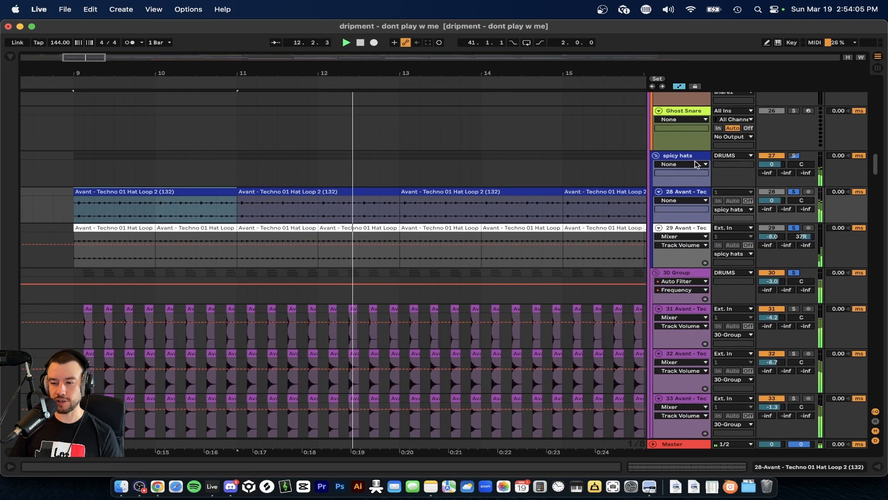
{"action": "double_click", "coordinate": [688, 155]}
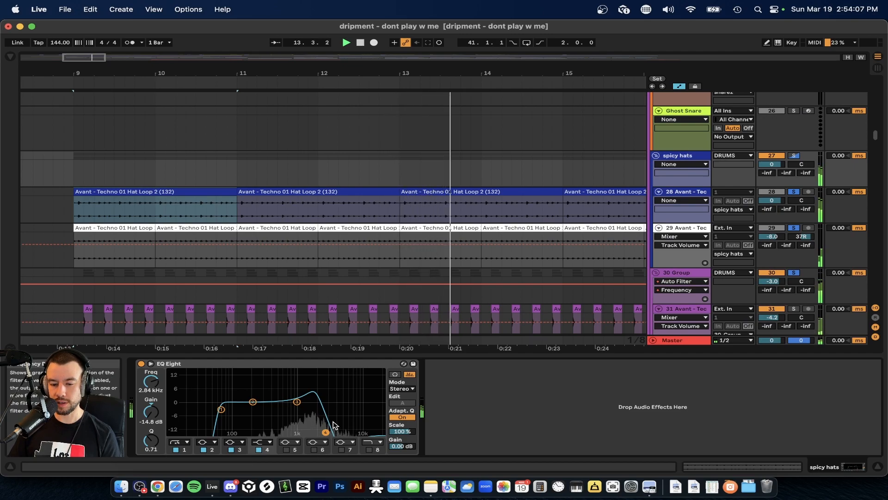
{"action": "left_click", "coordinate": [140, 364]}
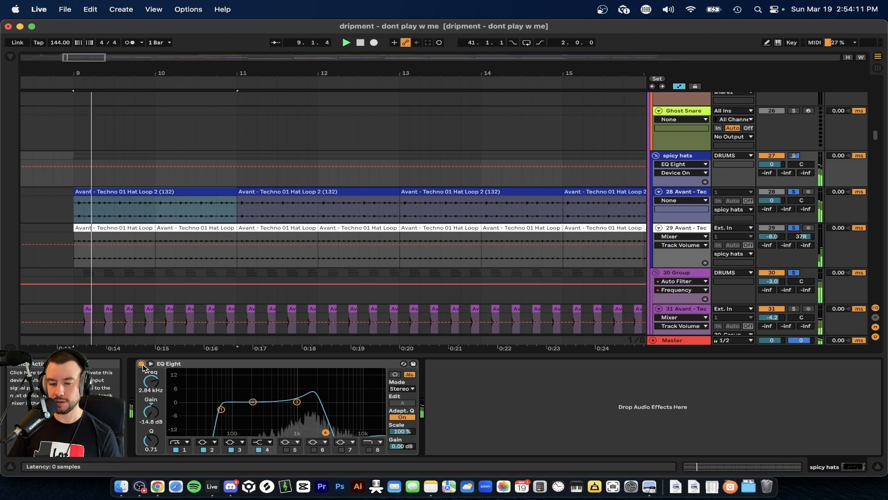
{"action": "left_click", "coordinate": [686, 274]}
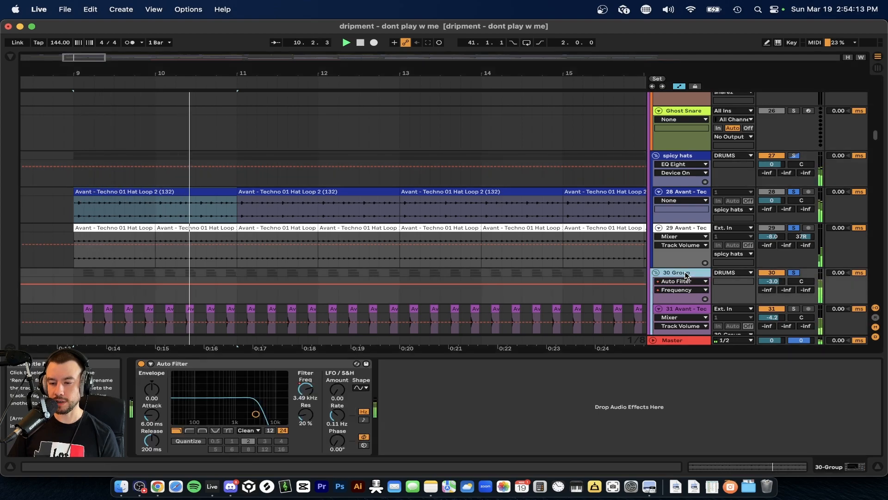
{"action": "left_click", "coordinate": [321, 356]}
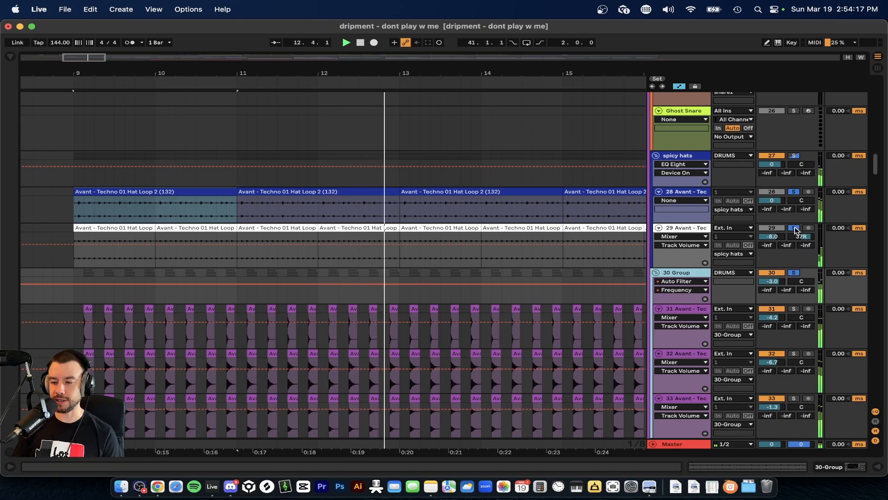
Step: Unsolo the hat tracks and solo track 1 in the VOX & SAMPLES group to hear its vocal clips around bar 17
{"action": "scroll", "coordinate": [369, 204], "scroll_direction": "down", "scroll_amount": 5}
{"action": "scroll", "coordinate": [368, 204], "scroll_direction": "up", "scroll_amount": 10}
{"action": "scroll", "coordinate": [370, 206], "scroll_direction": "up", "scroll_amount": 10}
{"action": "scroll", "coordinate": [370, 206], "scroll_direction": "down", "scroll_amount": 5}
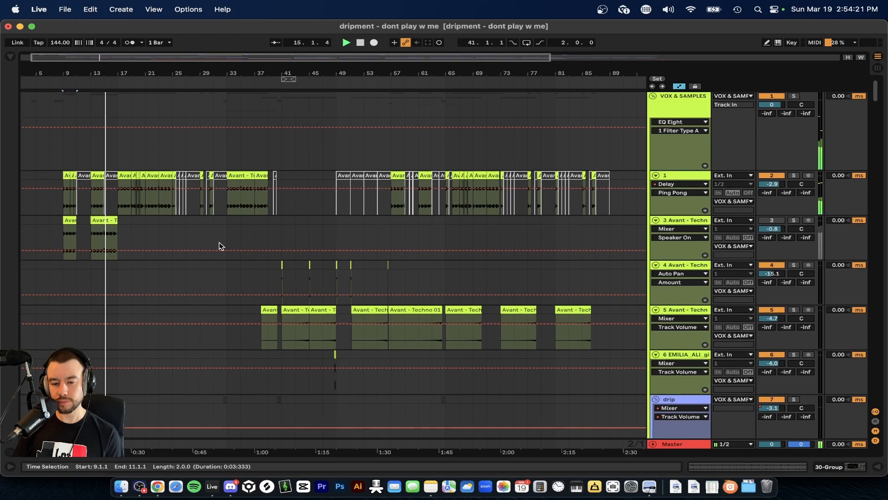
{"action": "scroll", "coordinate": [220, 246], "scroll_direction": "up", "scroll_amount": 10}
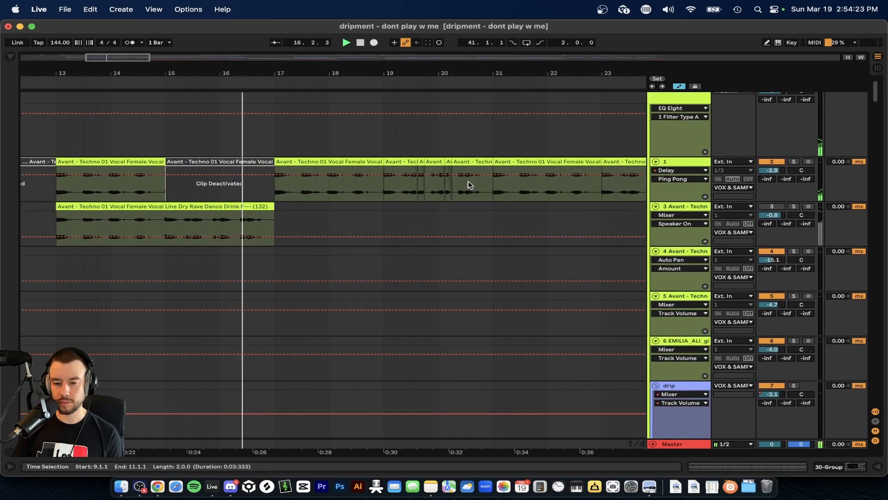
{"action": "scroll", "coordinate": [468, 182], "scroll_direction": "right", "scroll_amount": 2}
{"action": "scroll", "coordinate": [468, 182], "scroll_direction": "up", "scroll_amount": 1}
{"action": "left_click", "coordinate": [794, 176]}
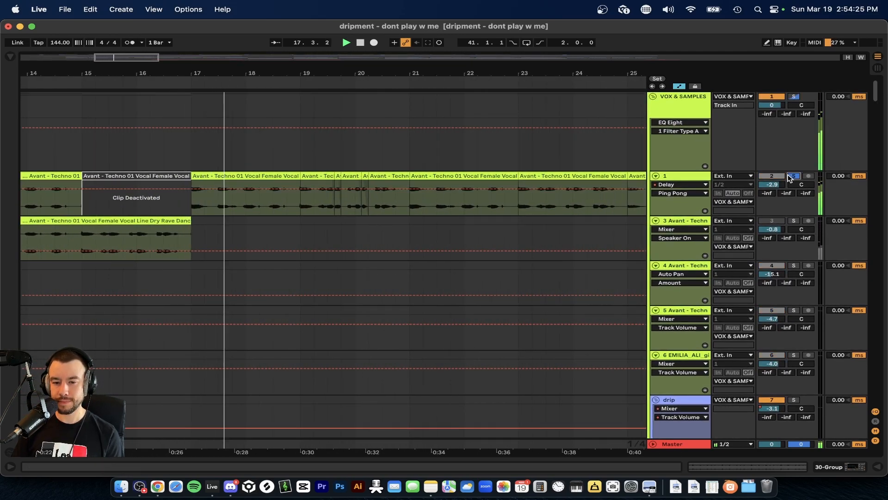
Step: Show track 1's device chain, and open the vocal clip at bar 17 to view its properties and waveform
{"action": "scroll", "coordinate": [268, 238], "scroll_direction": "down", "scroll_amount": 5}
{"action": "double_click", "coordinate": [678, 175]}
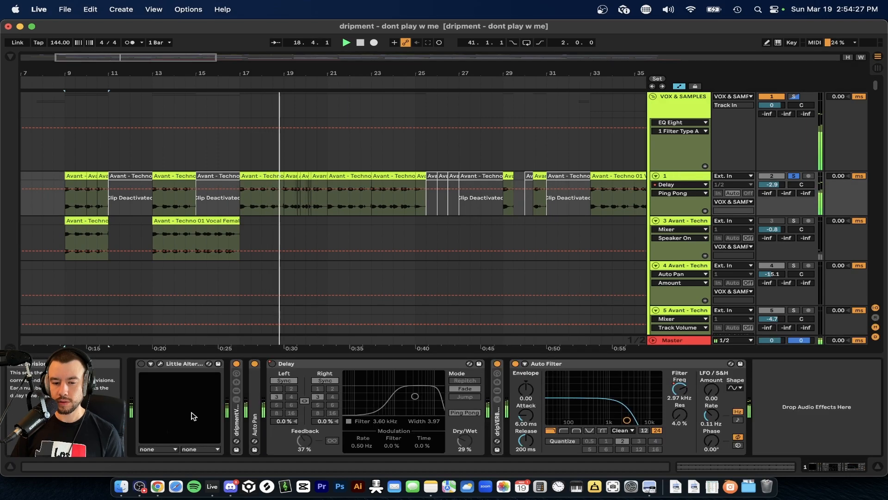
{"action": "key", "text": "space"}
{"action": "double_click", "coordinate": [252, 177]}
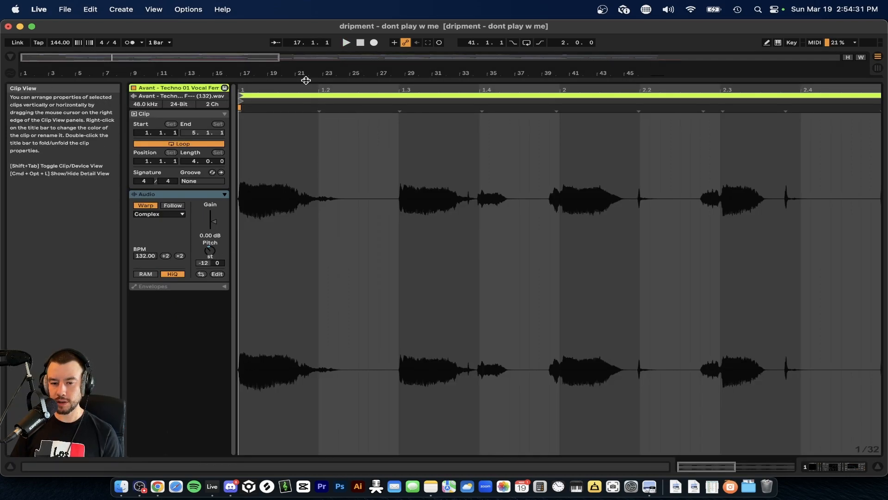
{"action": "key", "text": "super+alt+l"}
Step: Replay the soloed vocal from the short clip at bar 19 and examine the chopped clips around it
{"action": "key", "text": "space"}
{"action": "scroll", "coordinate": [274, 110], "scroll_direction": "up", "scroll_amount": 5}
{"action": "left_click", "coordinate": [261, 96]}
{"action": "key", "text": "space"}
{"action": "key", "text": "space"}
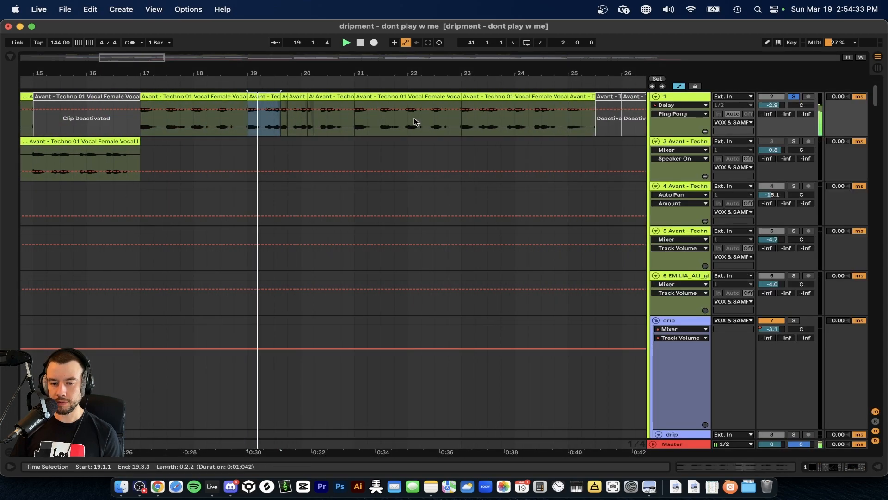
{"action": "scroll", "coordinate": [319, 138], "scroll_direction": "up", "scroll_amount": 3}
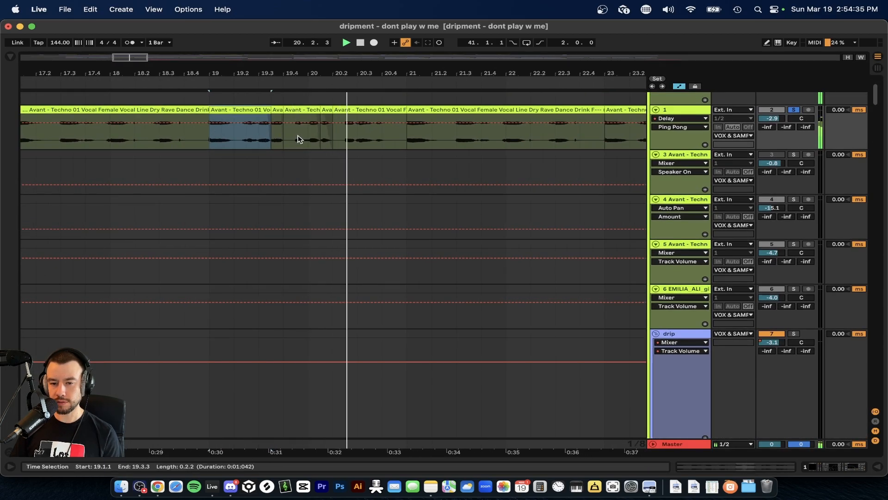
{"action": "scroll", "coordinate": [328, 131], "scroll_direction": "down", "scroll_amount": 5}
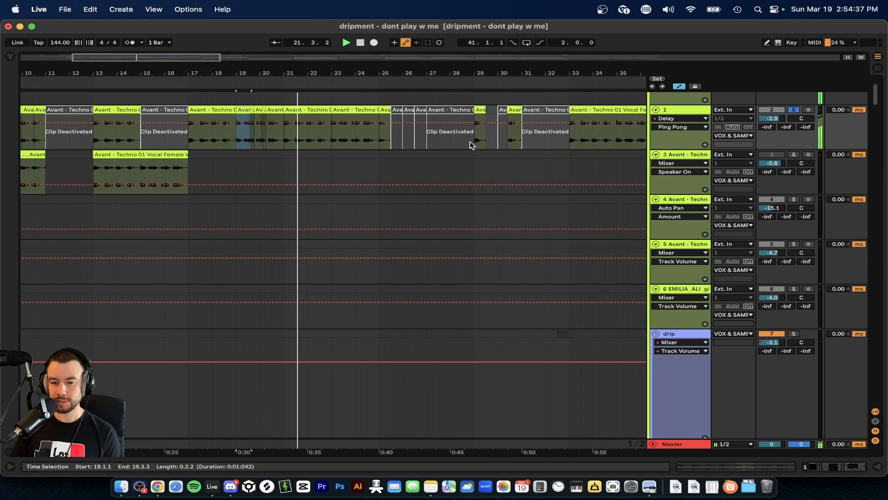
Step: Show track 1's Delay, replay the vocal from bar 25, and select bars 25 to 29 on the track
{"action": "double_click", "coordinate": [698, 114]}
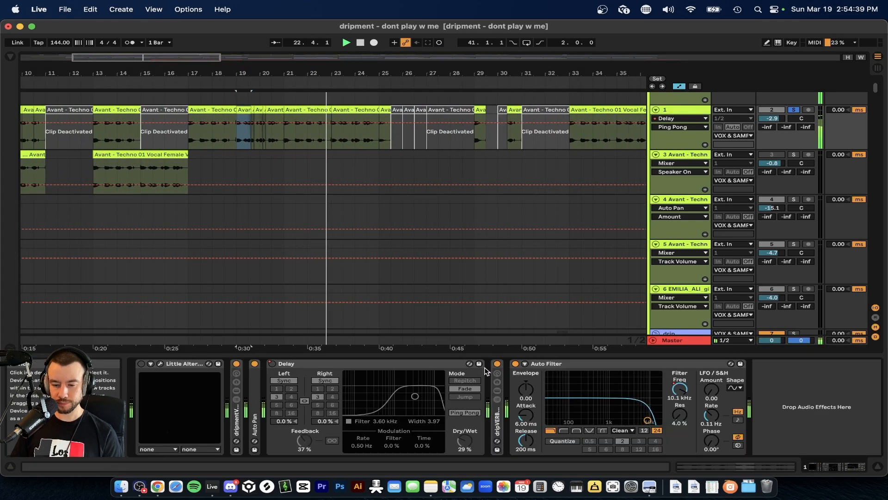
{"action": "scroll", "coordinate": [412, 134], "scroll_direction": "up", "scroll_amount": 5}
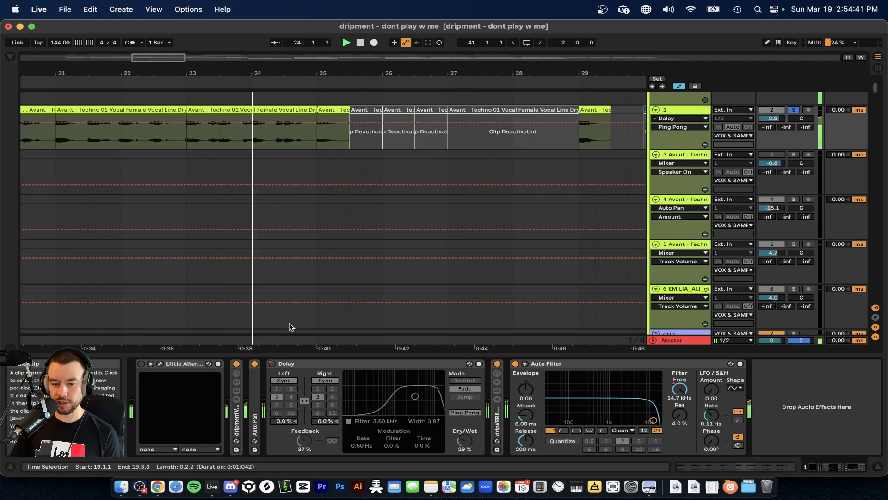
{"action": "left_click", "coordinate": [272, 364]}
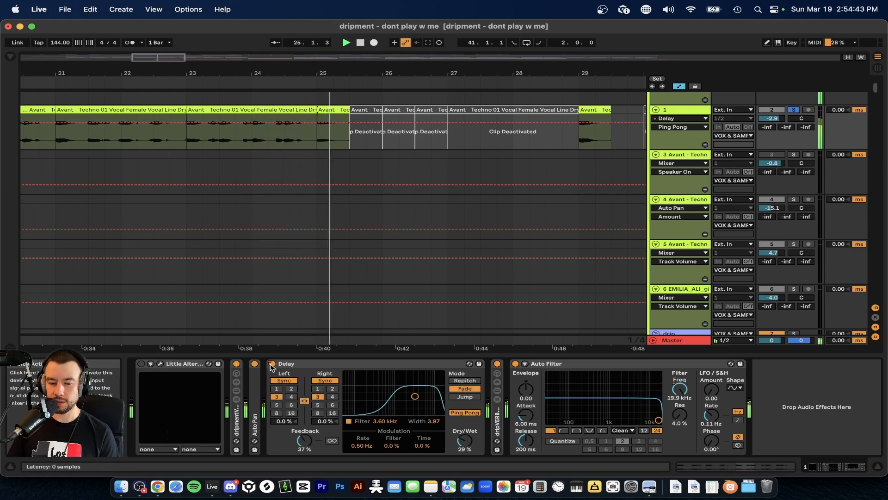
{"action": "left_click", "coordinate": [329, 109]}
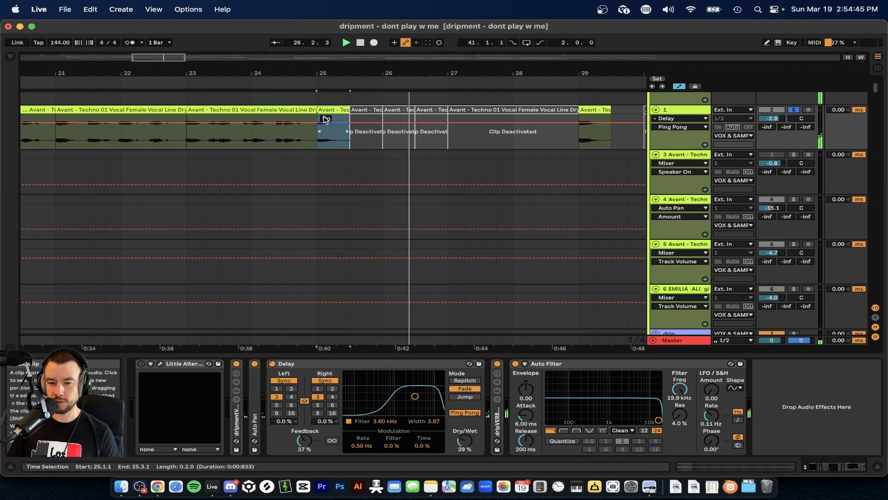
{"action": "key", "text": "space"}
{"action": "key", "text": "space"}
{"action": "left_click_drag", "start_coordinate": [582, 141], "coordinate": [318, 143]}
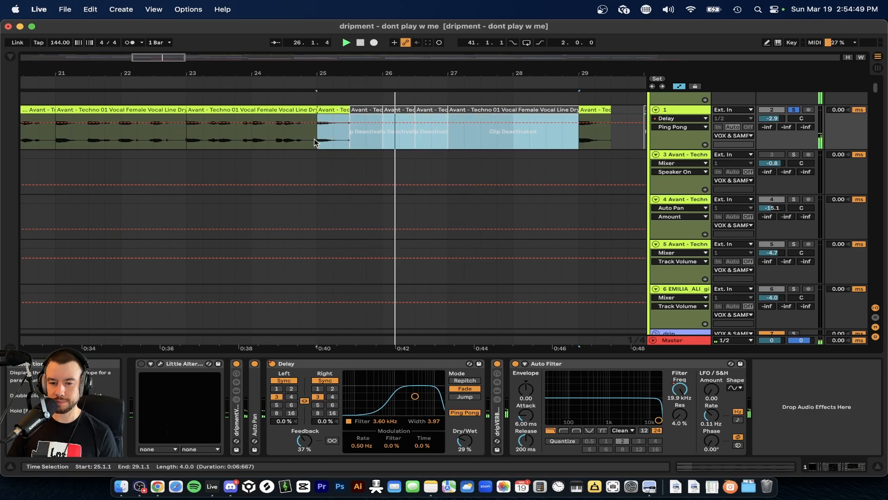
Step: Unsolo track 1 to hear the vocal within the full mix
{"action": "scroll", "coordinate": [317, 143], "scroll_direction": "down", "scroll_amount": 5}
{"action": "scroll", "coordinate": [402, 214], "scroll_direction": "down", "scroll_amount": 3}
{"action": "scroll", "coordinate": [402, 214], "scroll_direction": "down", "scroll_amount": 2}
{"action": "scroll", "coordinate": [407, 174], "scroll_direction": "up", "scroll_amount": 2}
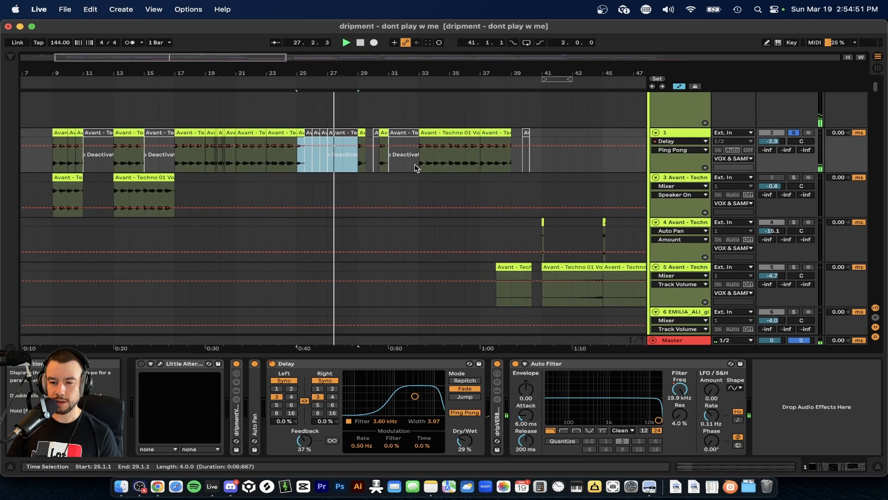
{"action": "left_click", "coordinate": [794, 133]}
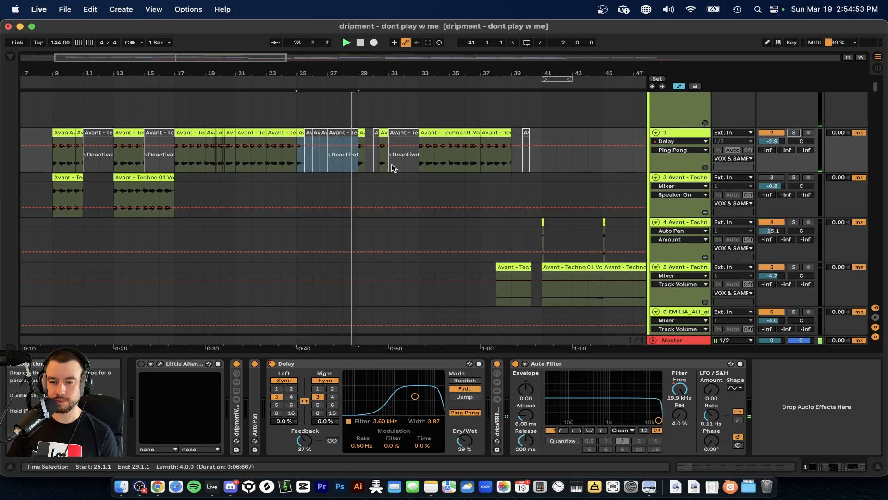
Step: Follow track 1's vocal clips and Delay through bars 29 to 32, and hide the devices
{"action": "scroll", "coordinate": [402, 165], "scroll_direction": "up", "scroll_amount": 3}
{"action": "scroll", "coordinate": [349, 181], "scroll_direction": "up", "scroll_amount": 2}
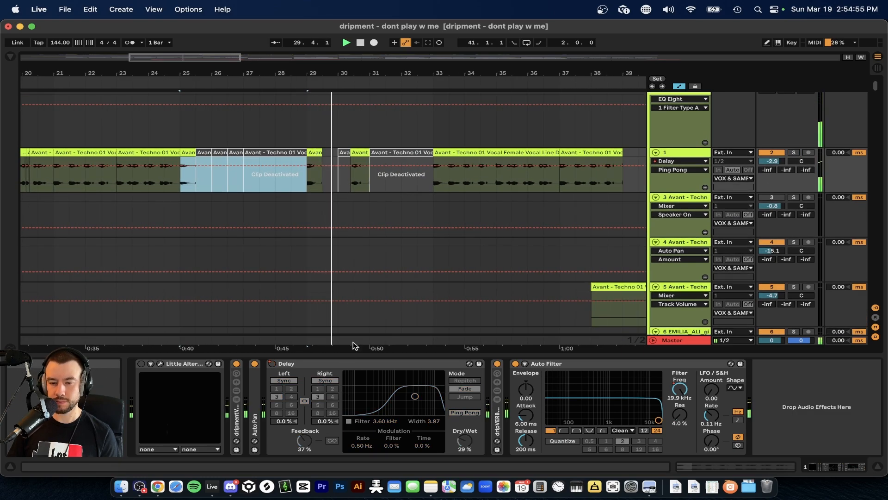
{"action": "scroll", "coordinate": [372, 200], "scroll_direction": "up", "scroll_amount": 2}
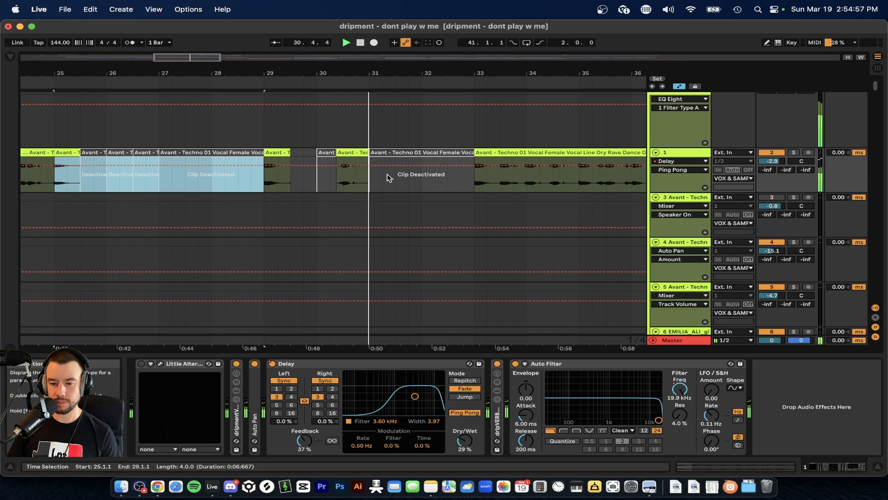
{"action": "scroll", "coordinate": [462, 185], "scroll_direction": "down", "scroll_amount": 3}
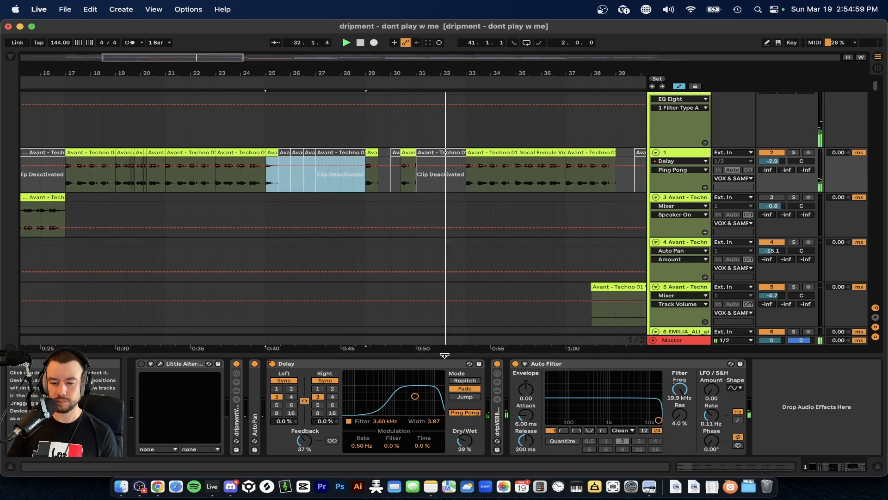
{"action": "left_click", "coordinate": [445, 355]}
Step: Follow the vocal clips on track 1 from bar 33 and view the vocal clips beneath them
{"action": "scroll", "coordinate": [462, 321], "scroll_direction": "down", "scroll_amount": 2}
{"action": "scroll", "coordinate": [464, 321], "scroll_direction": "right", "scroll_amount": 4}
{"action": "scroll", "coordinate": [463, 321], "scroll_direction": "up", "scroll_amount": 2}
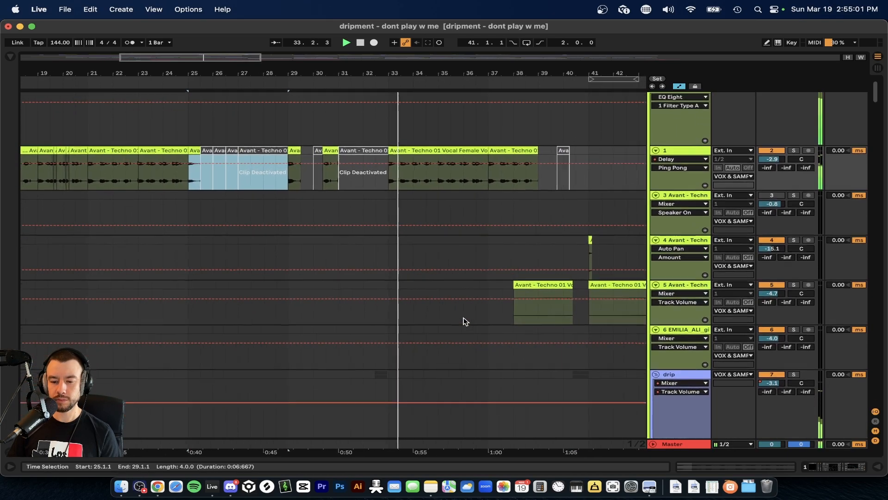
{"action": "scroll", "coordinate": [403, 268], "scroll_direction": "right", "scroll_amount": 2}
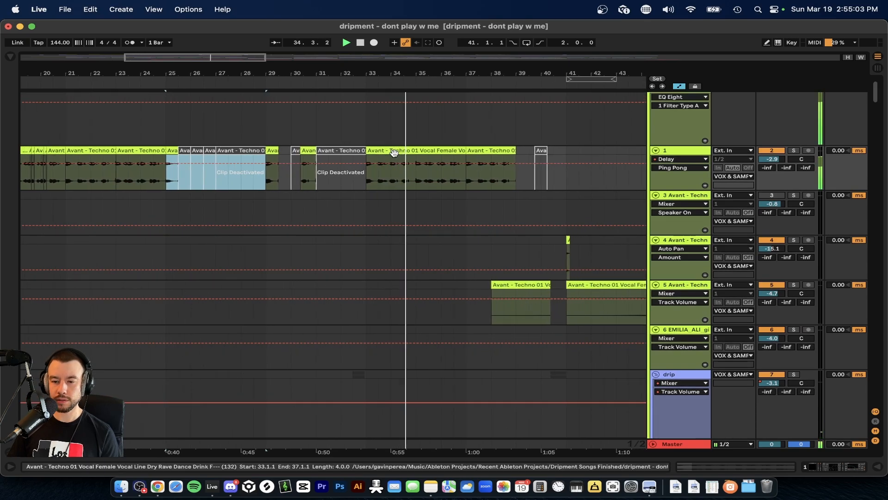
{"action": "scroll", "coordinate": [357, 353], "scroll_direction": "down", "scroll_amount": 2}
{"action": "scroll", "coordinate": [358, 352], "scroll_direction": "right", "scroll_amount": 4}
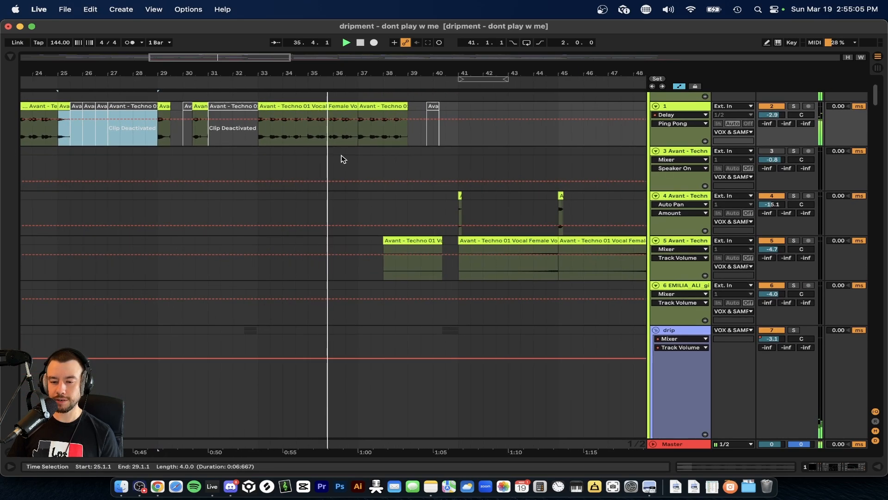
Step: Examine the drip and drip lo tracks' vocal clips leading up to bar 41
{"action": "scroll", "coordinate": [375, 257], "scroll_direction": "down", "scroll_amount": 5}
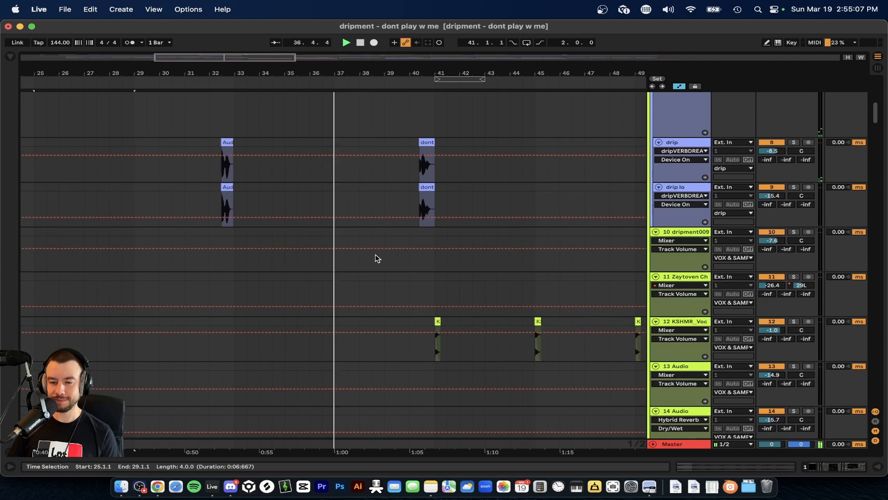
{"action": "scroll", "coordinate": [426, 242], "scroll_direction": "right", "scroll_amount": 3}
{"action": "scroll", "coordinate": [325, 327], "scroll_direction": "down", "scroll_amount": 2}
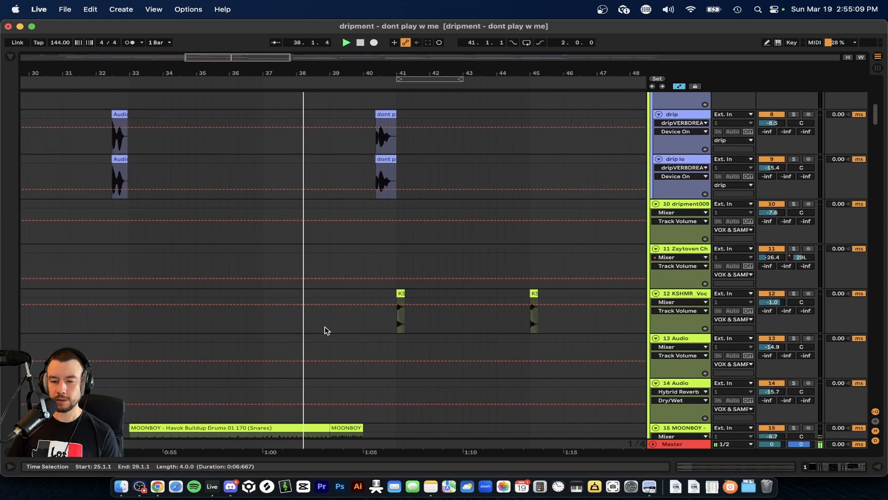
{"action": "scroll", "coordinate": [324, 330], "scroll_direction": "down", "scroll_amount": 4}
{"action": "scroll", "coordinate": [348, 308], "scroll_direction": "up", "scroll_amount": 6}
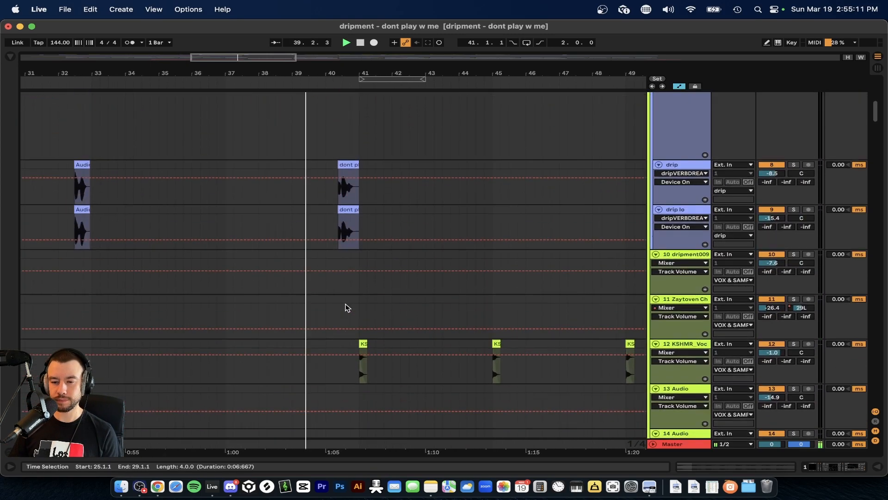
{"action": "scroll", "coordinate": [360, 270], "scroll_direction": "up", "scroll_amount": 3}
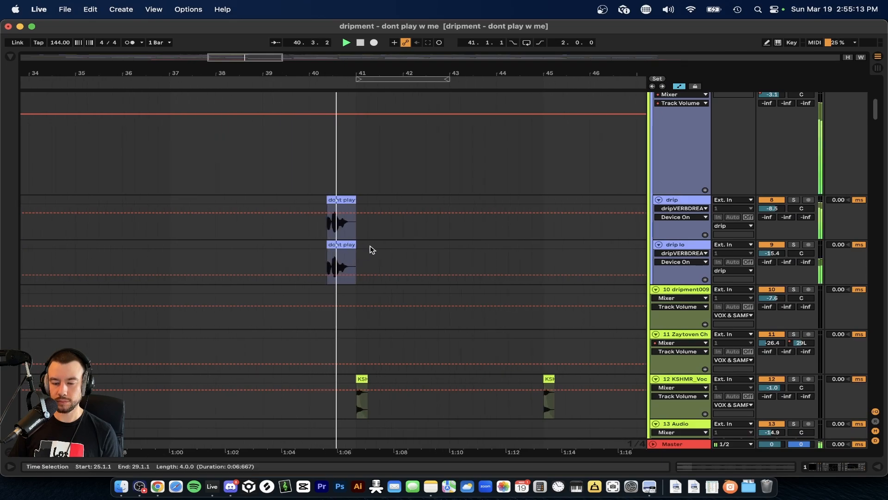
Step: Examine the vocal and DRUMS group clips at the start of the drop at bar 41
{"action": "scroll", "coordinate": [430, 276], "scroll_direction": "down", "scroll_amount": 2}
{"action": "scroll", "coordinate": [431, 280], "scroll_direction": "down", "scroll_amount": 1}
{"action": "scroll", "coordinate": [431, 280], "scroll_direction": "down", "scroll_amount": 3}
{"action": "scroll", "coordinate": [430, 280], "scroll_direction": "up", "scroll_amount": 8}
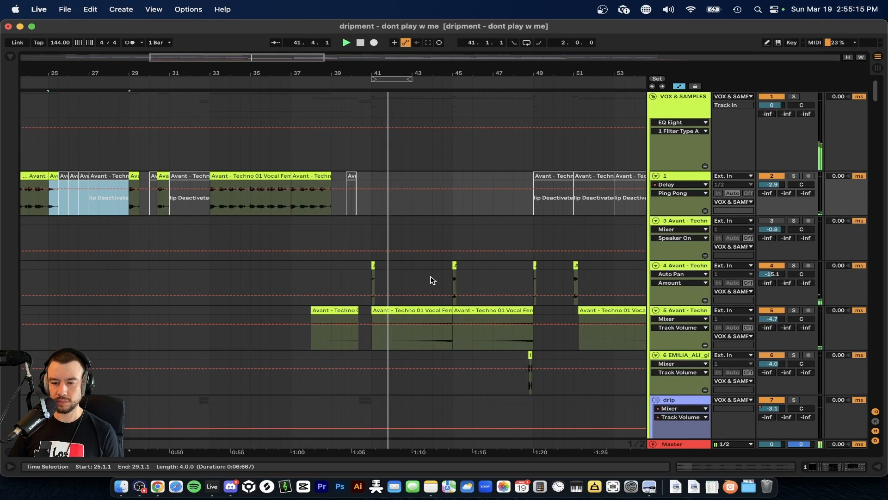
{"action": "scroll", "coordinate": [431, 280], "scroll_direction": "down", "scroll_amount": 15}
{"action": "scroll", "coordinate": [431, 281], "scroll_direction": "up", "scroll_amount": 4}
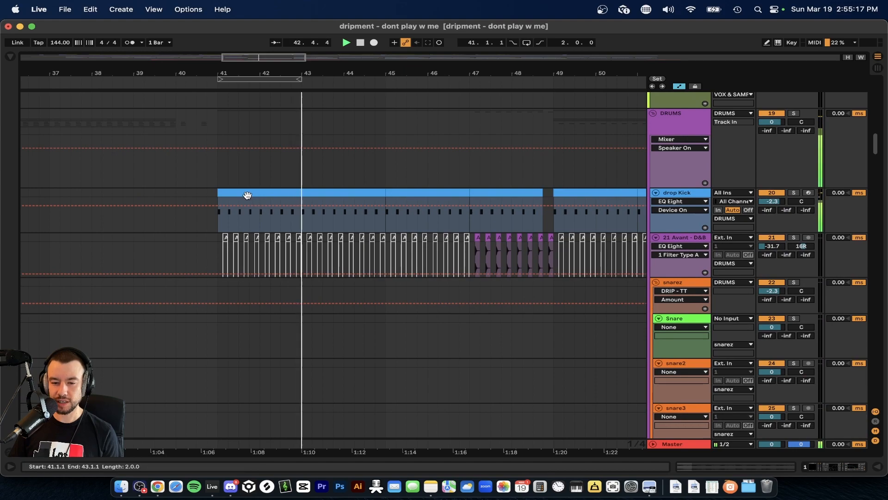
Step: Select the drop Kick clip at bar 41, and view the track's sampler, Drum Buss, Glue Compressor and EQ Eight before hiding them
{"action": "left_click", "coordinate": [248, 195]}
{"action": "double_click", "coordinate": [666, 191]}
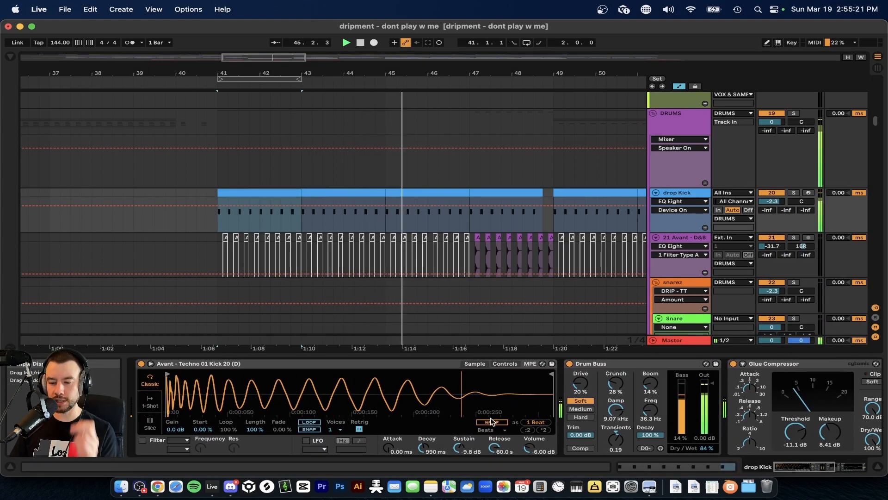
{"action": "scroll", "coordinate": [490, 418], "scroll_direction": "right", "scroll_amount": 5}
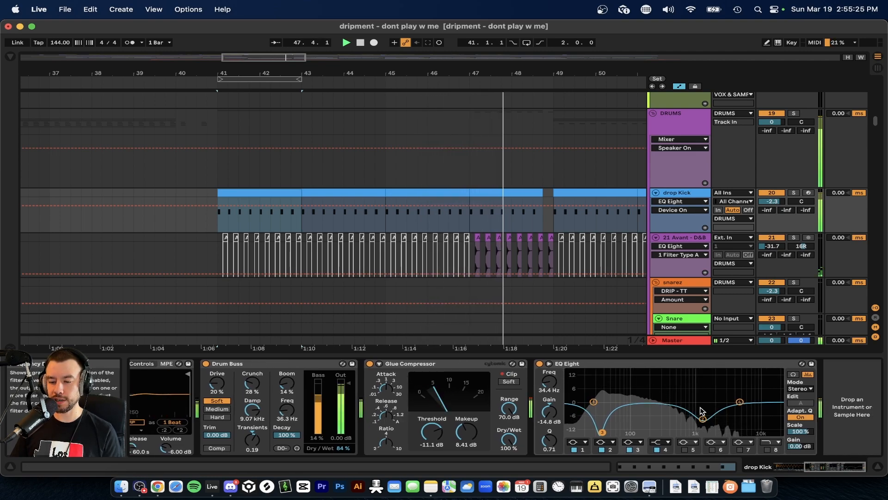
{"action": "left_click", "coordinate": [544, 356]}
Step: Look through the drum, cymbal and melody tracks to find the counter track's clips around bar 52
{"action": "scroll", "coordinate": [499, 286], "scroll_direction": "down", "scroll_amount": 5}
{"action": "scroll", "coordinate": [499, 286], "scroll_direction": "down", "scroll_amount": 8}
{"action": "scroll", "coordinate": [498, 286], "scroll_direction": "down", "scroll_amount": 15}
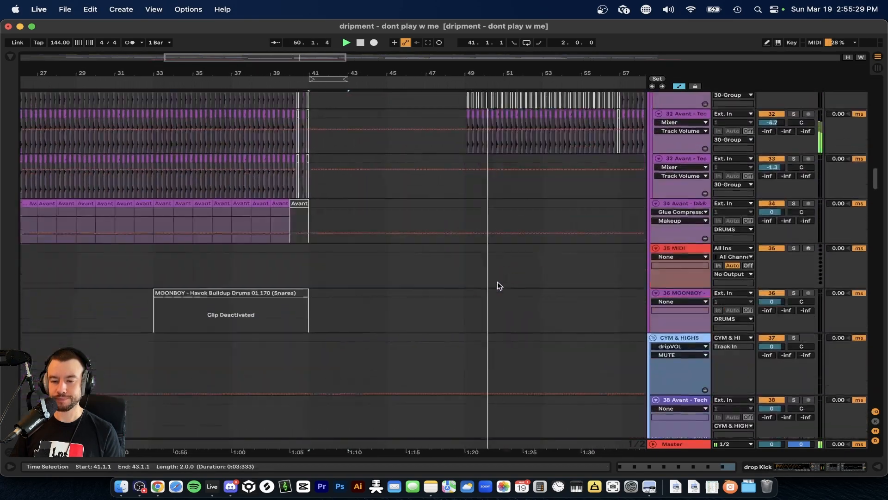
{"action": "scroll", "coordinate": [498, 282], "scroll_direction": "down", "scroll_amount": 10}
{"action": "scroll", "coordinate": [498, 282], "scroll_direction": "down", "scroll_amount": 5}
{"action": "scroll", "coordinate": [498, 283], "scroll_direction": "up", "scroll_amount": 10}
{"action": "scroll", "coordinate": [497, 282], "scroll_direction": "down", "scroll_amount": 1}
{"action": "scroll", "coordinate": [349, 275], "scroll_direction": "up", "scroll_amount": 10}
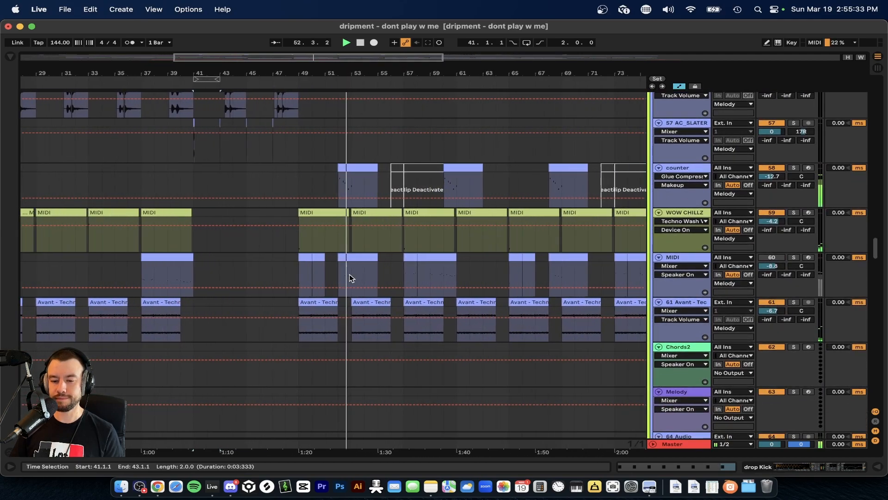
Step: Solo the counter track and examine its bar 52 clip, Omnisphere and Glue Compressor devices, and MIDI notes, replaying from bar 52
{"action": "left_click", "coordinate": [359, 169]}
{"action": "double_click", "coordinate": [671, 169]}
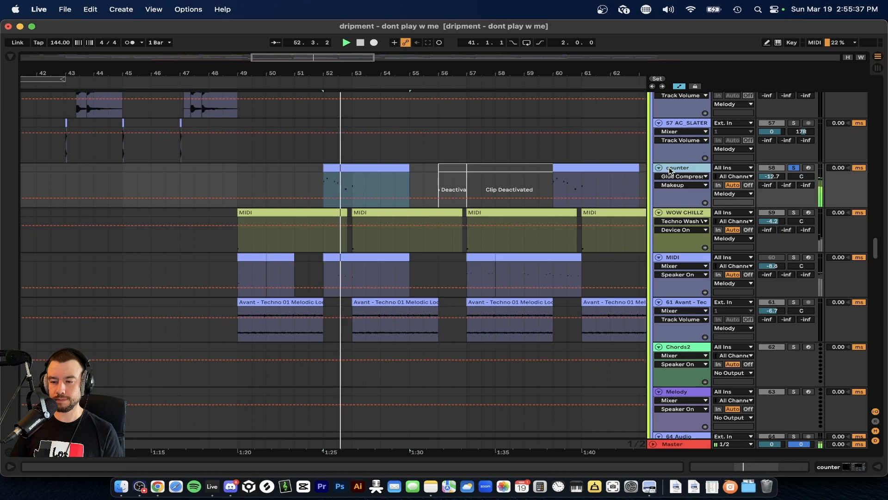
{"action": "scroll", "coordinate": [383, 223], "scroll_direction": "down", "scroll_amount": 5}
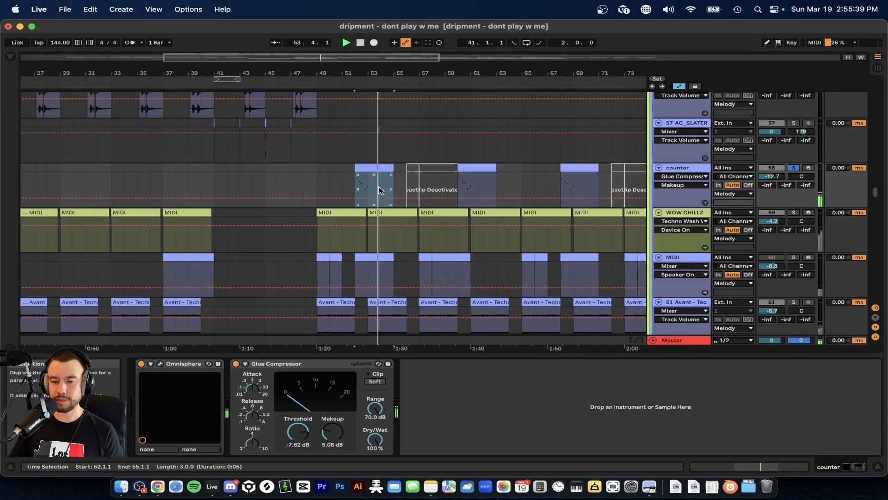
{"action": "left_click", "coordinate": [594, 355]}
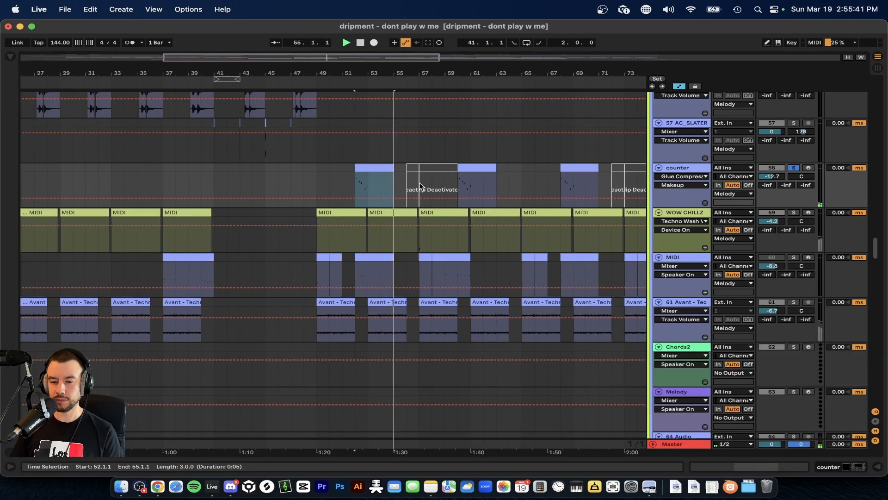
{"action": "double_click", "coordinate": [366, 167]}
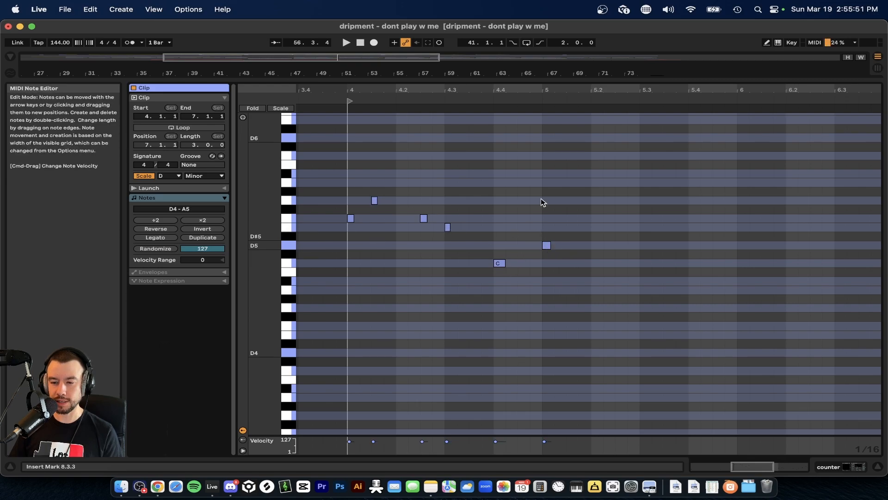
{"action": "key", "text": "space"}
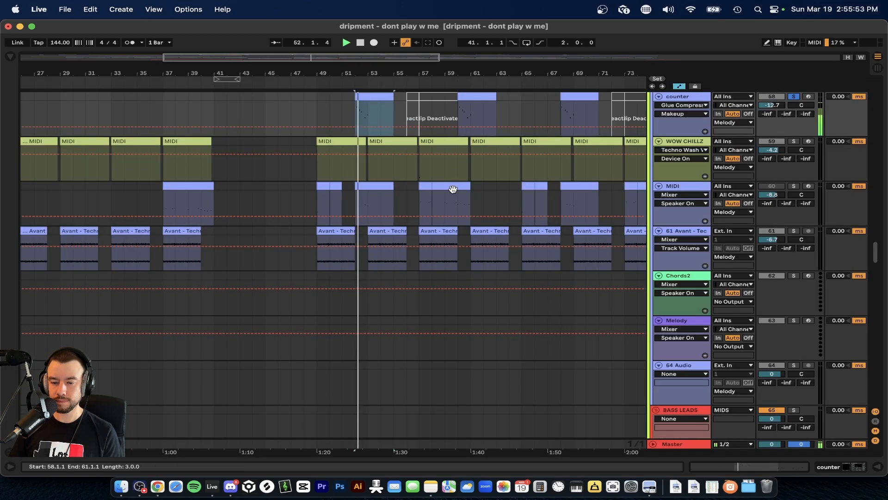
Step: Unsolo the counter track and view the tracks below it down to the BASS LEADS group
{"action": "scroll", "coordinate": [452, 191], "scroll_direction": "up", "scroll_amount": 3}
{"action": "left_click", "coordinate": [794, 151]}
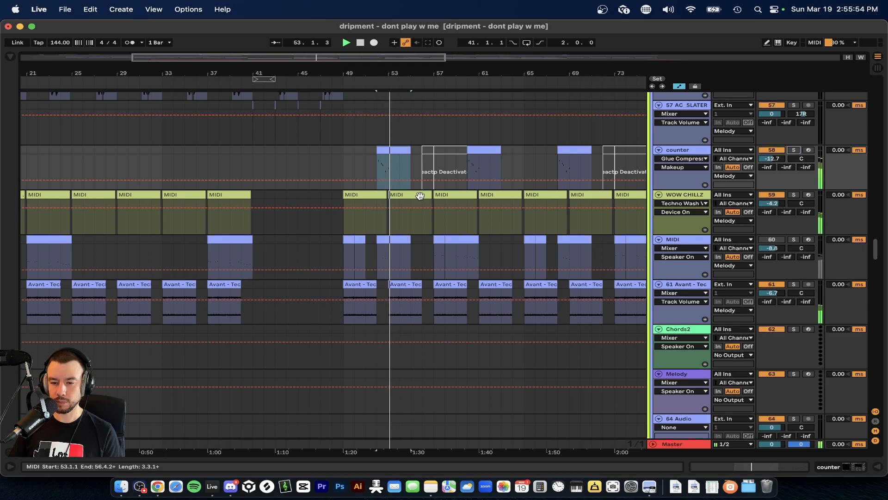
{"action": "scroll", "coordinate": [420, 196], "scroll_direction": "down", "scroll_amount": 5}
{"action": "scroll", "coordinate": [420, 196], "scroll_direction": "down", "scroll_amount": 8}
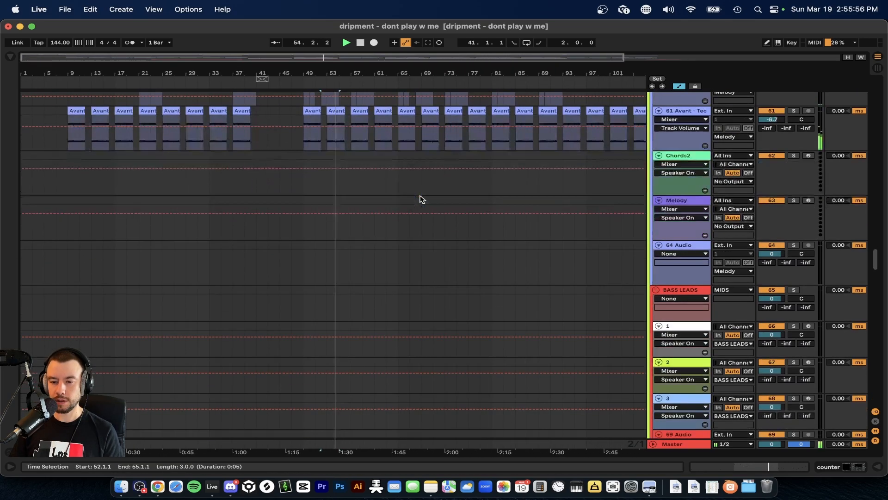
Step: Find the basssy group below the bass leads and show its first MIDI track's Sylenth1, SerumFX, OTT and EQ Eight devices
{"action": "scroll", "coordinate": [339, 196], "scroll_direction": "down", "scroll_amount": 8}
{"action": "scroll", "coordinate": [338, 196], "scroll_direction": "up", "scroll_amount": 5}
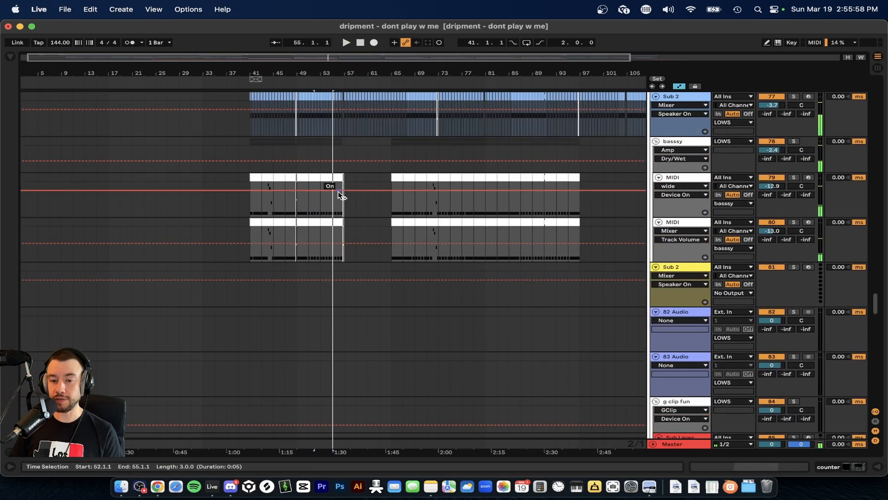
{"action": "scroll", "coordinate": [341, 194], "scroll_direction": "up", "scroll_amount": 4}
{"action": "scroll", "coordinate": [334, 198], "scroll_direction": "down", "scroll_amount": 1}
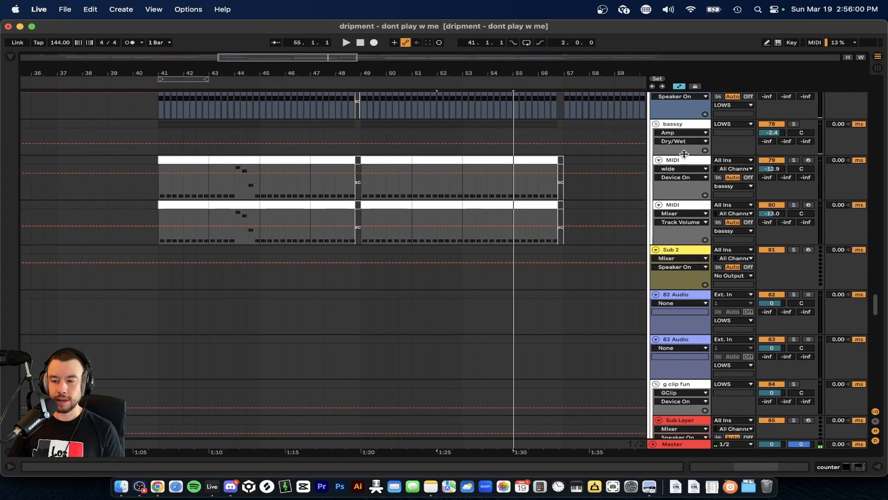
{"action": "double_click", "coordinate": [672, 160]}
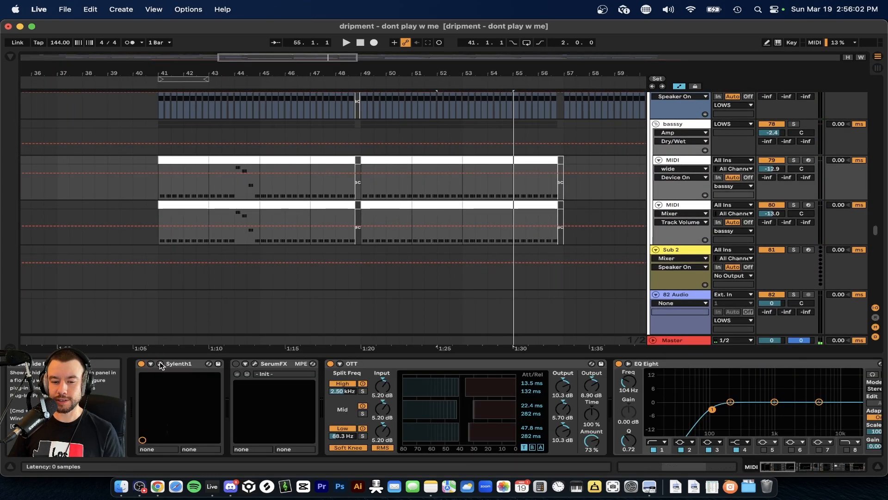
Step: Solo the basssy group and play back its MIDI clips from bar 41
{"action": "key", "text": "space"}
{"action": "left_click", "coordinate": [794, 125]}
{"action": "scroll", "coordinate": [188, 199], "scroll_direction": "up", "scroll_amount": 4}
{"action": "scroll", "coordinate": [188, 203], "scroll_direction": "left", "scroll_amount": 4}
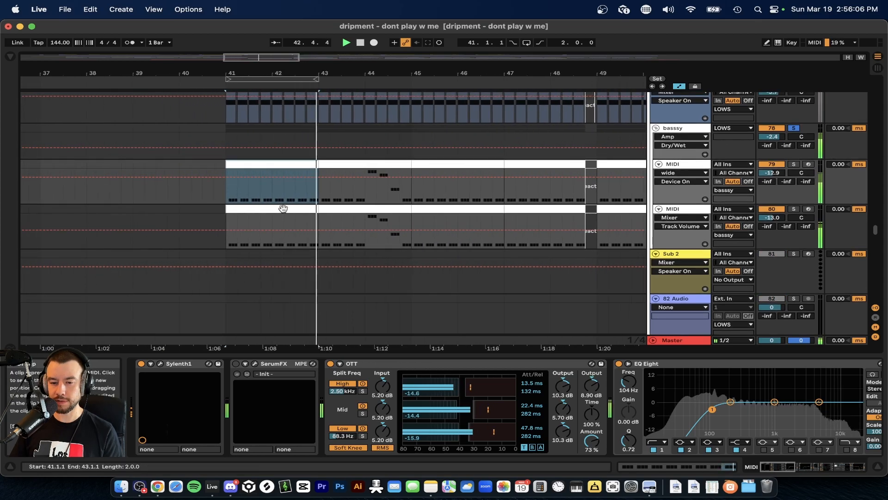
{"action": "scroll", "coordinate": [289, 211], "scroll_direction": "right", "scroll_amount": 3}
{"action": "scroll", "coordinate": [377, 212], "scroll_direction": "down", "scroll_amount": 3}
{"action": "key", "text": "space"}
{"action": "scroll", "coordinate": [296, 213], "scroll_direction": "down", "scroll_amount": 2}
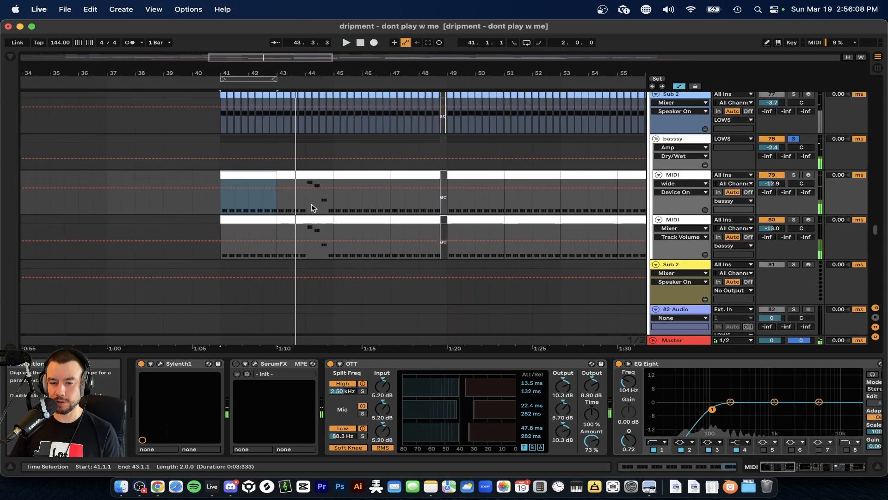
Step: Play the soloed basssy group from bar 45 and replay its opening clips from bar 41
{"action": "left_click", "coordinate": [332, 206]}
{"action": "key", "text": "space"}
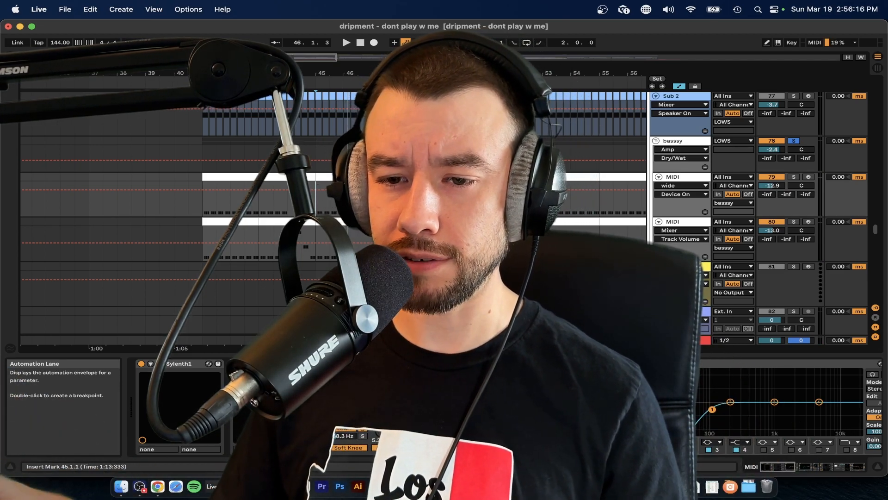
{"action": "scroll", "coordinate": [347, 201], "scroll_direction": "up", "scroll_amount": 2}
{"action": "scroll", "coordinate": [348, 201], "scroll_direction": "left", "scroll_amount": 2}
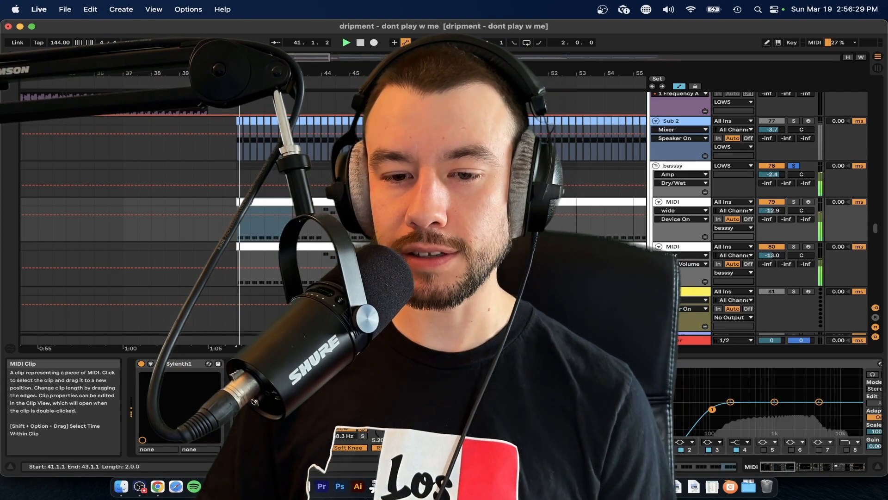
{"action": "scroll", "coordinate": [793, 190], "scroll_direction": "up", "scroll_amount": 3}
{"action": "key", "text": "space"}
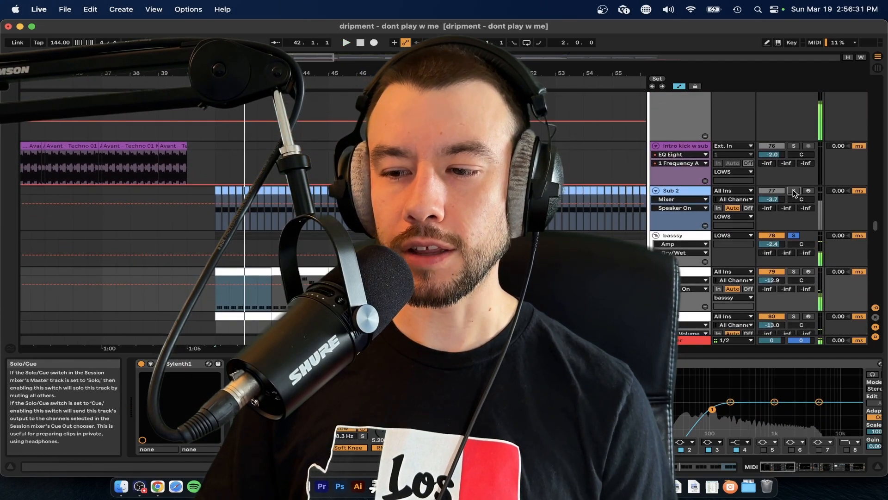
Step: Solo the Sub 2 track and the drop Kick track in the DRUMS group, and play the section from bar 41
{"action": "left_click", "coordinate": [794, 190]}
{"action": "scroll", "coordinate": [139, 208], "scroll_direction": "up", "scroll_amount": 2}
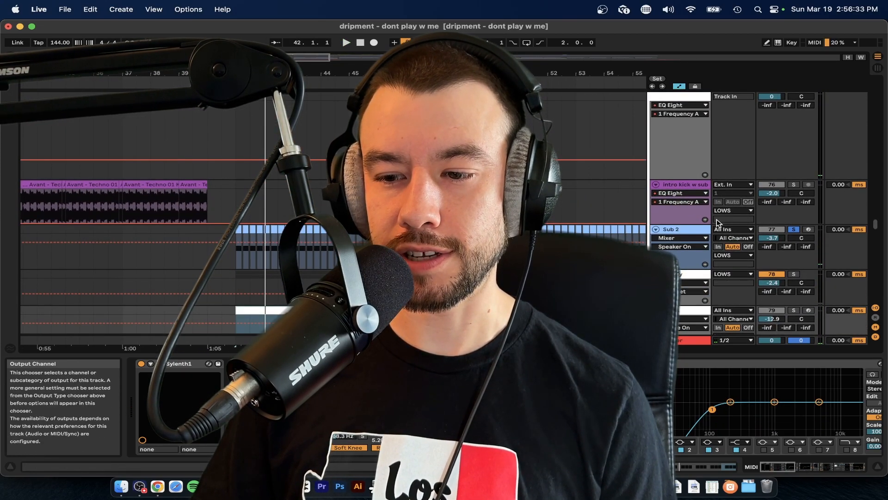
{"action": "scroll", "coordinate": [287, 181], "scroll_direction": "up", "scroll_amount": 15}
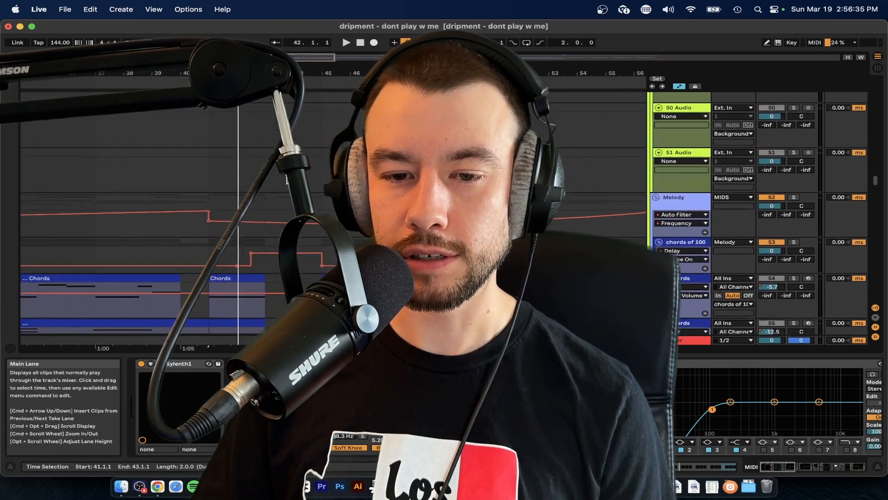
{"action": "scroll", "coordinate": [286, 180], "scroll_direction": "up", "scroll_amount": 15}
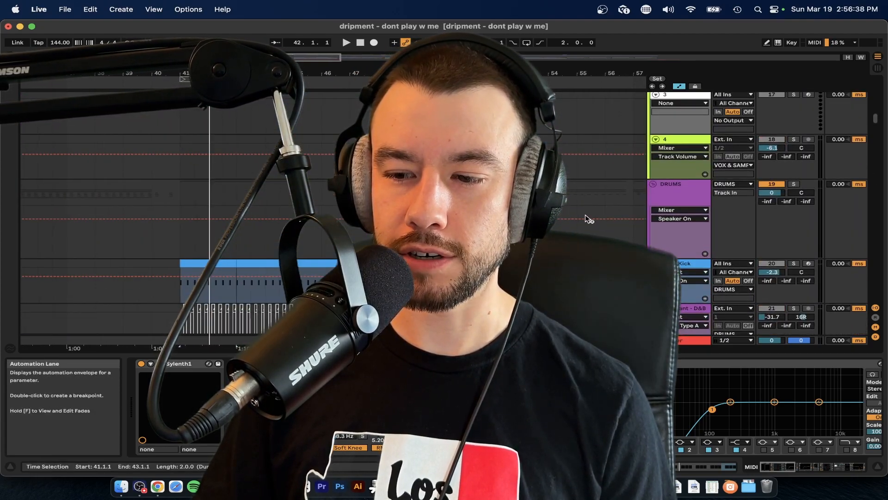
{"action": "left_click", "coordinate": [794, 263]}
{"action": "key", "text": "space"}
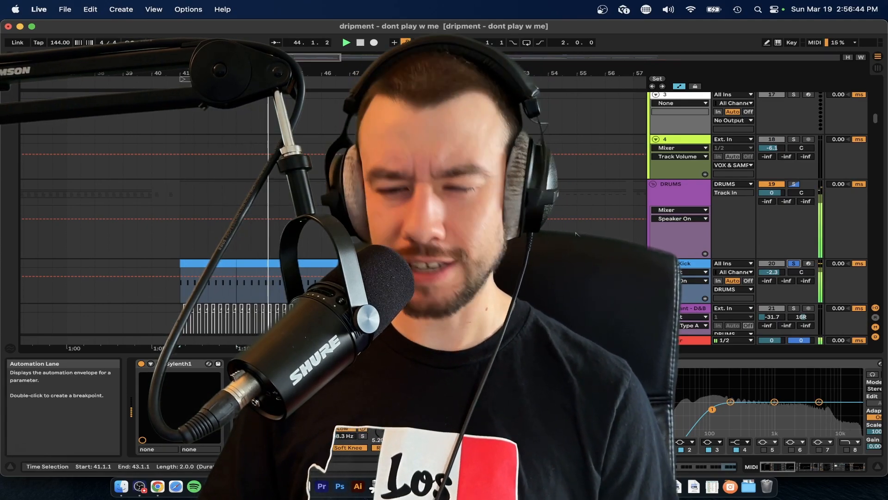
{"action": "key", "text": "space"}
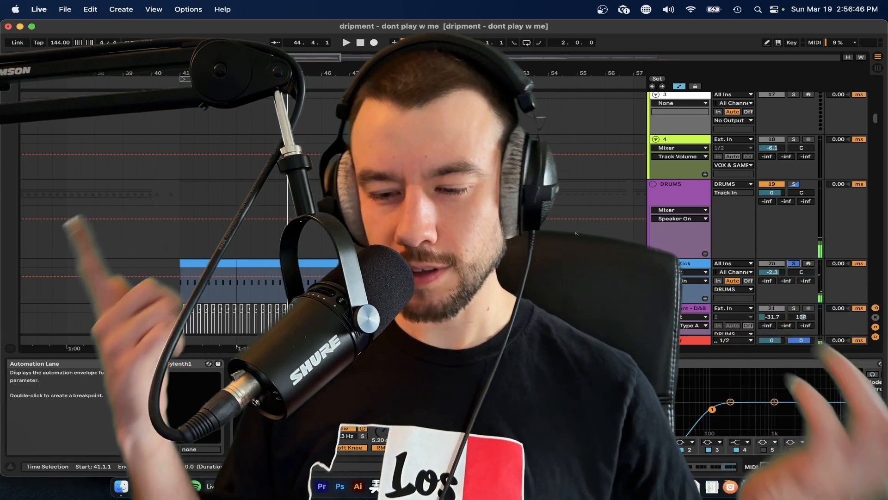